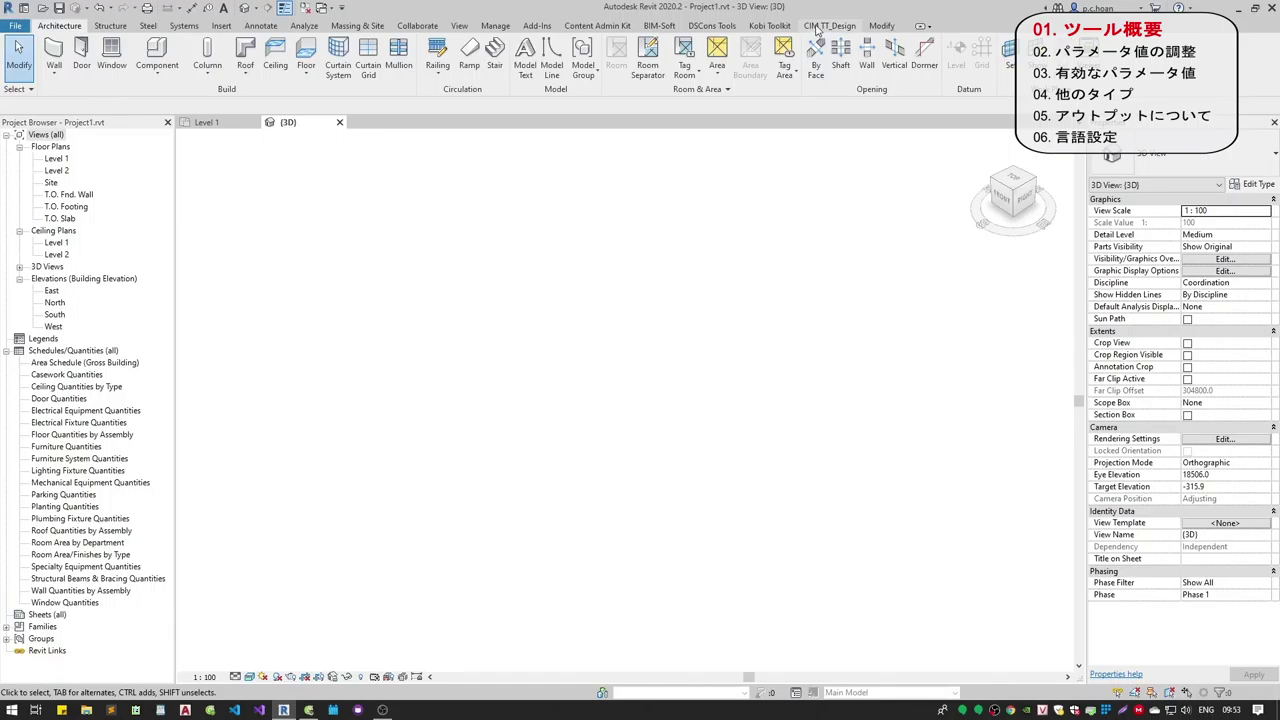
# - Launch the Bearing Tool from CIM TT_Design, keep Movable RB Bearing, and toggle the 3D preview
pyautogui.click(829, 25)
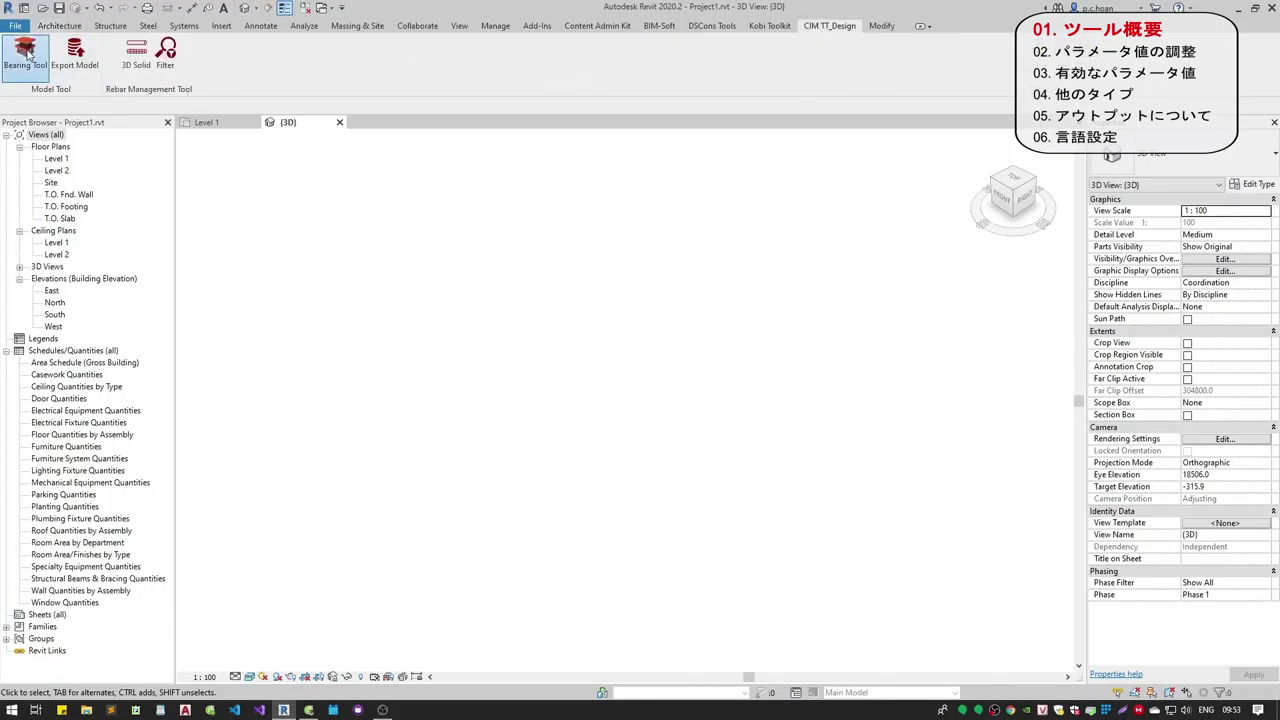
pyautogui.click(25, 52)
pyautogui.click(283, 163)
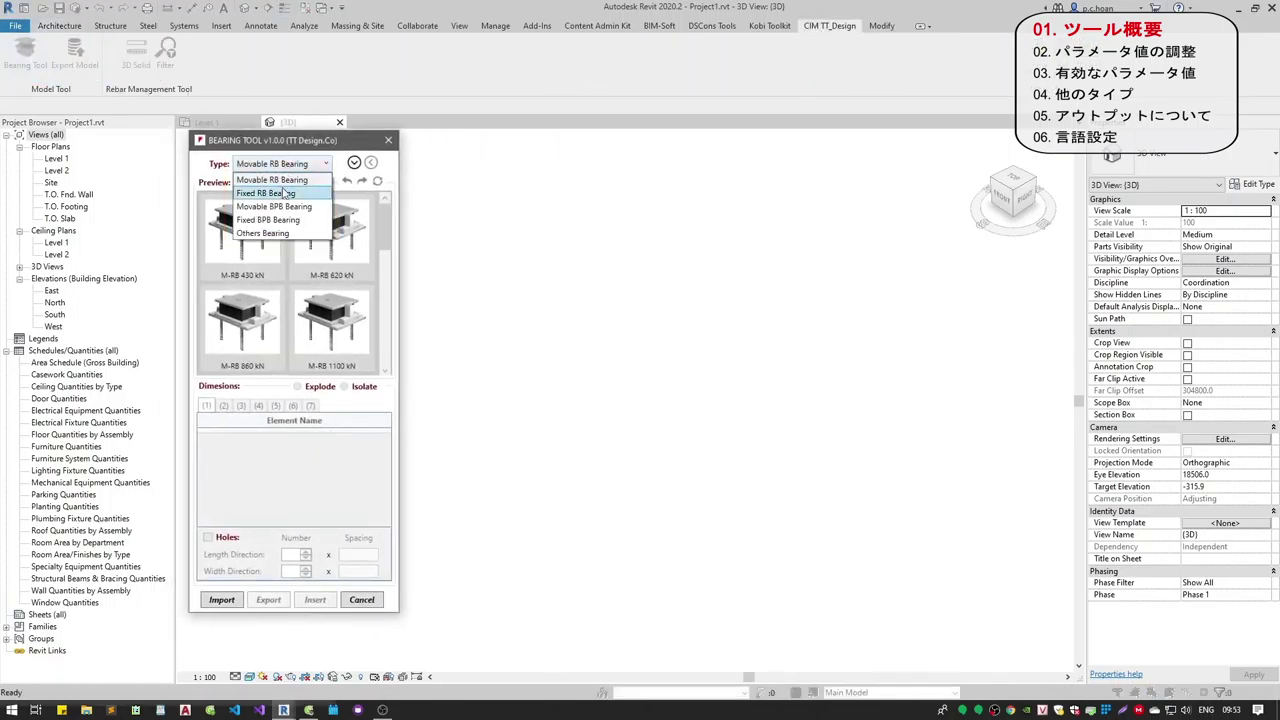
pyautogui.click(306, 177)
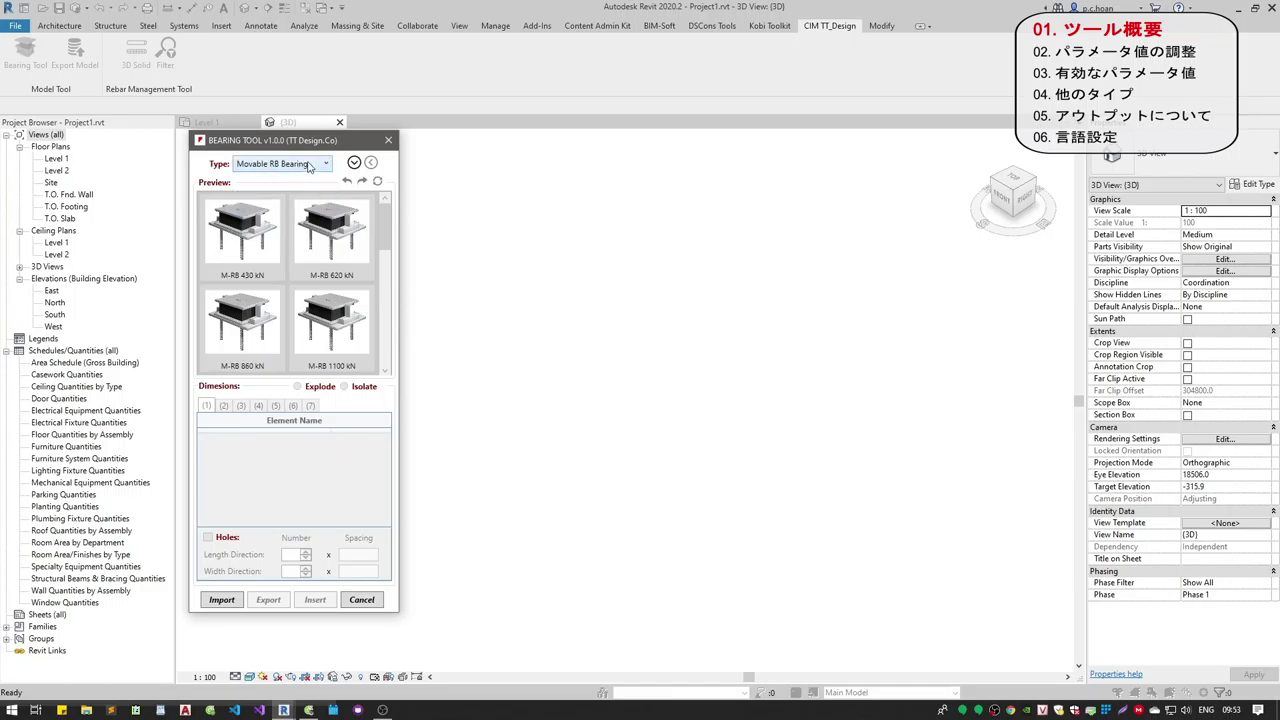
pyautogui.click(354, 163)
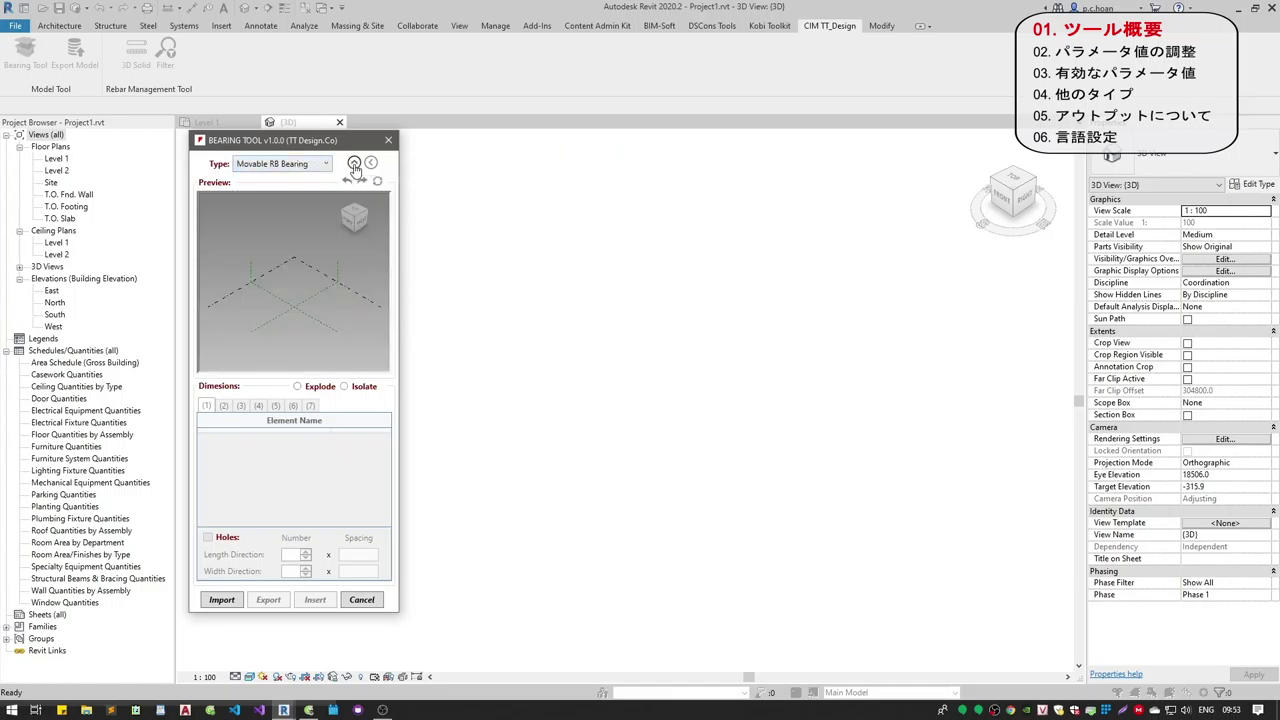
pyautogui.click(354, 163)
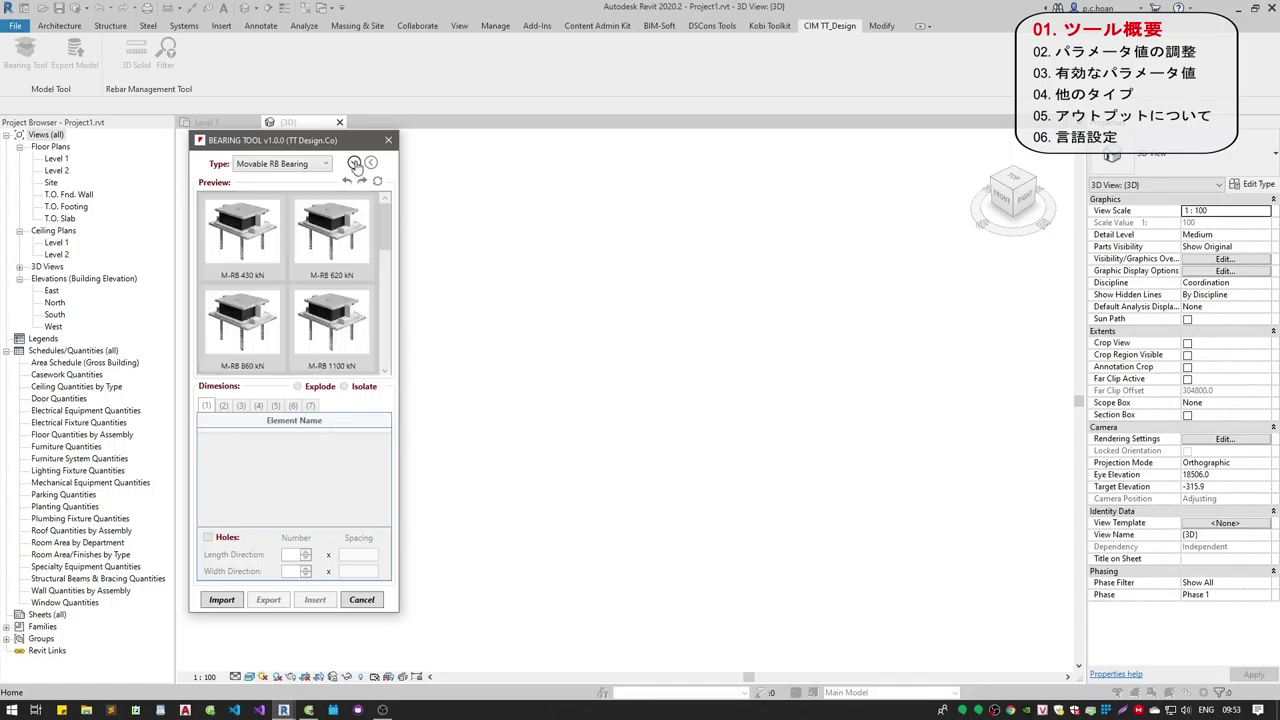
pyautogui.moveTo(385, 225)
pyautogui.mouseDown()
pyautogui.moveTo(385, 340)
pyautogui.moveTo(385, 225)
pyautogui.mouseUp()
# - Browse the Movable BPB and Others bearing types, enlarge Bearing Type 01, then return to Movable RB
pyautogui.click(283, 163)
pyautogui.click(290, 197)
pyautogui.moveTo(384, 233); pyautogui.dragTo(385, 287)
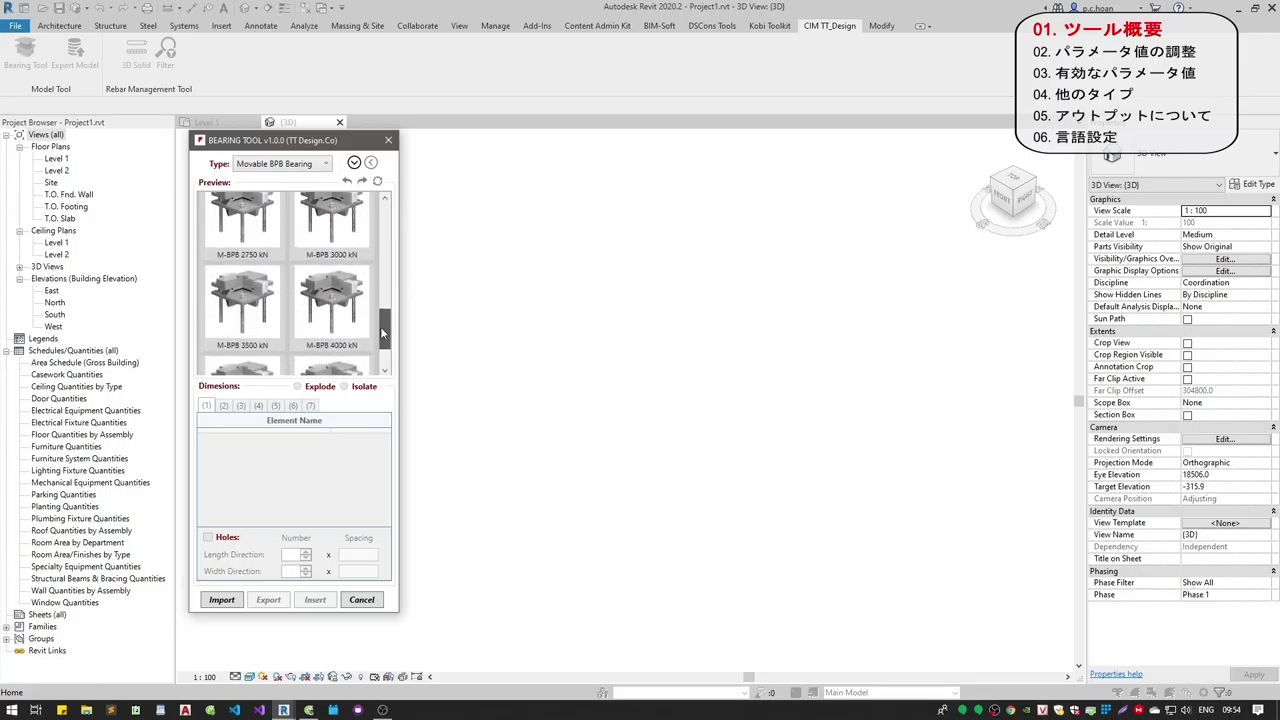
pyautogui.click(283, 163)
pyautogui.click(283, 197)
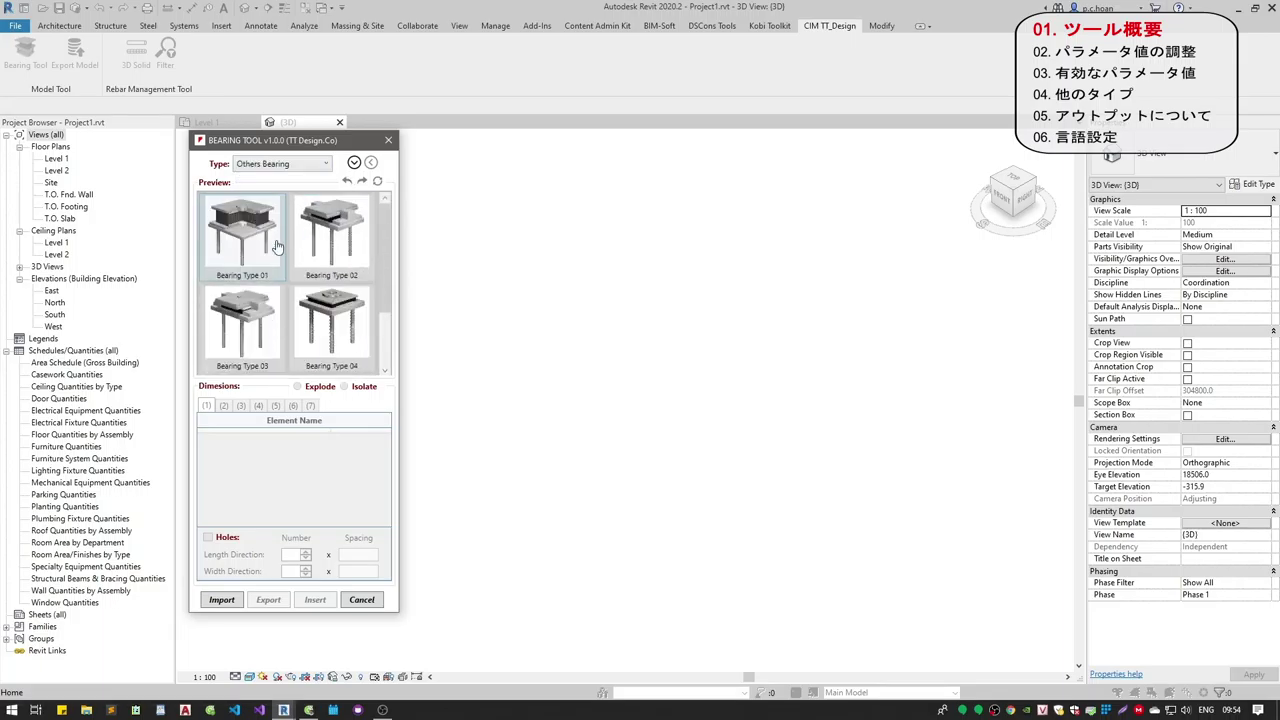
pyautogui.click(228, 245)
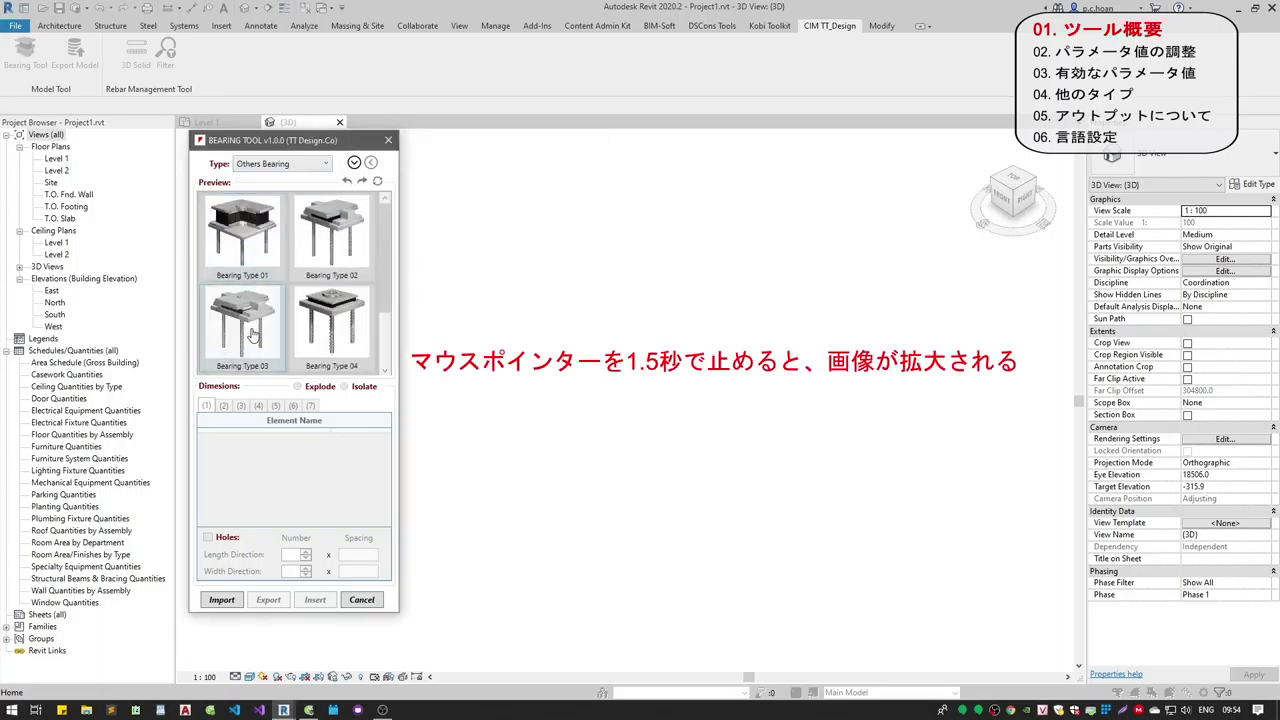
pyautogui.click(283, 163)
pyautogui.click(250, 212)
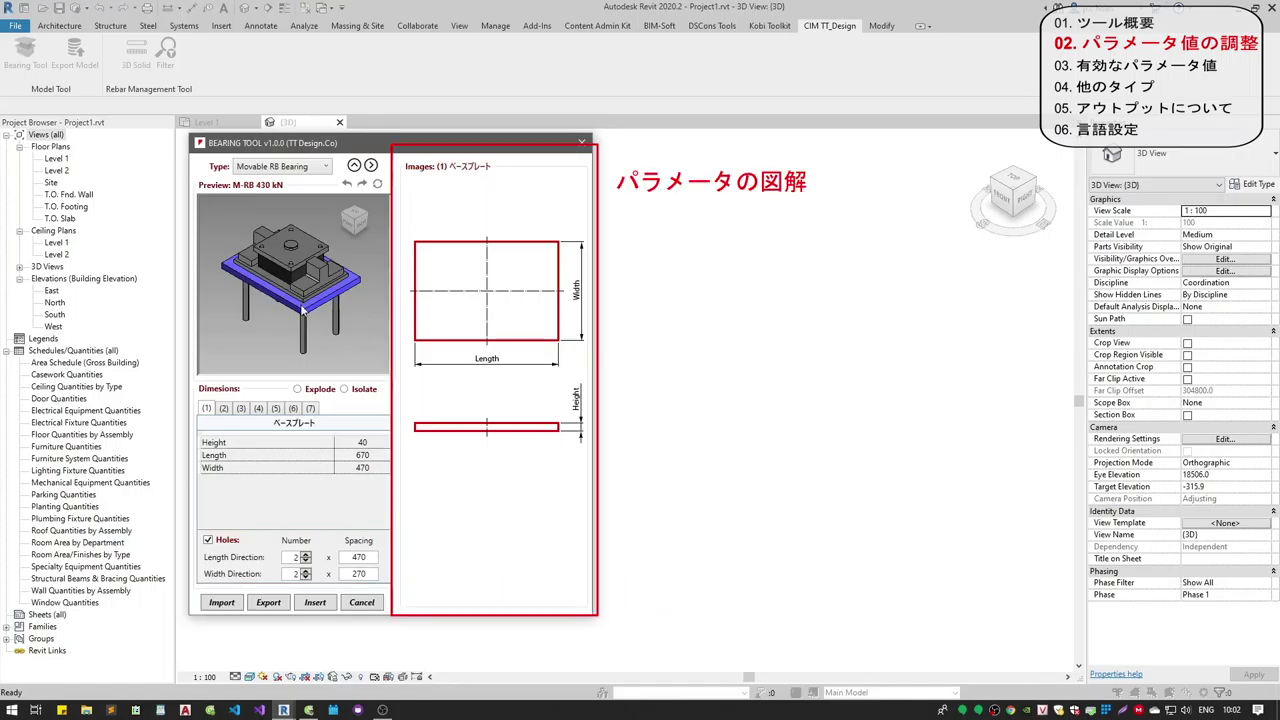
# - Explode the M-RB 430 kN bearing and step through component tabs from the lower shoe to the anchor bolts
pyautogui.click(317, 392)
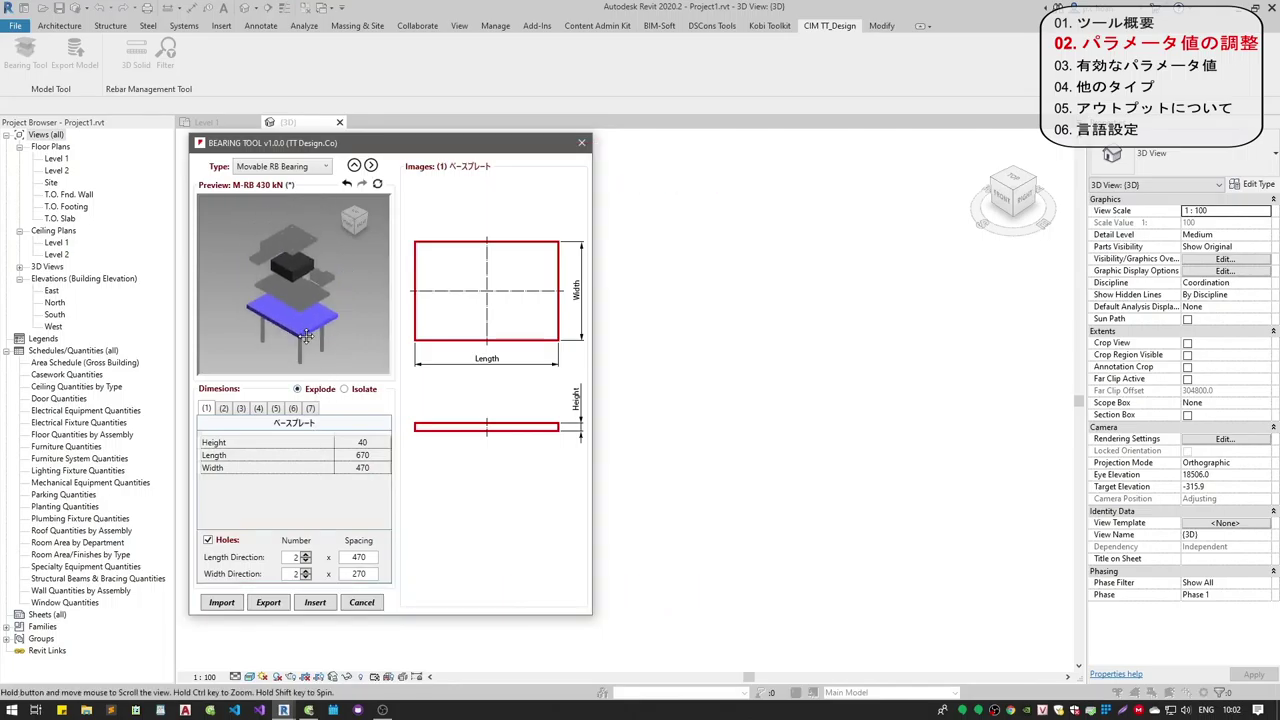
pyautogui.click(224, 409)
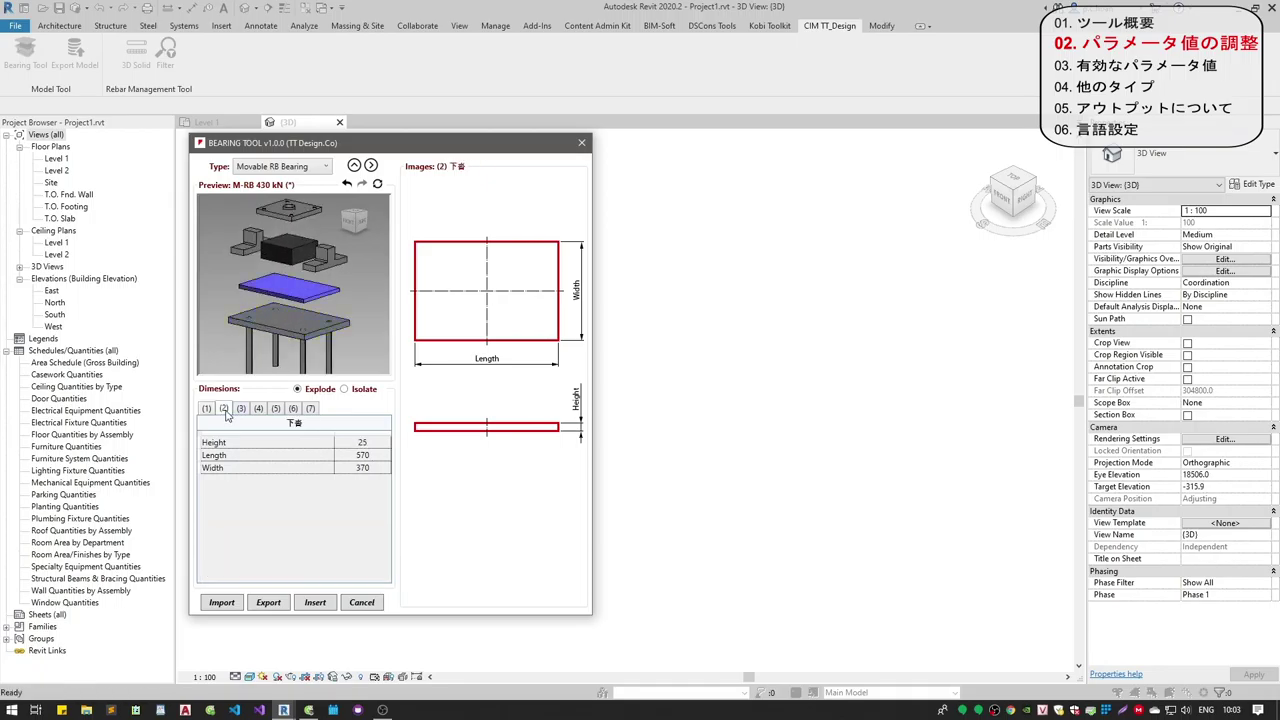
pyautogui.click(259, 409)
pyautogui.click(276, 409)
pyautogui.click(293, 409)
pyautogui.click(310, 409)
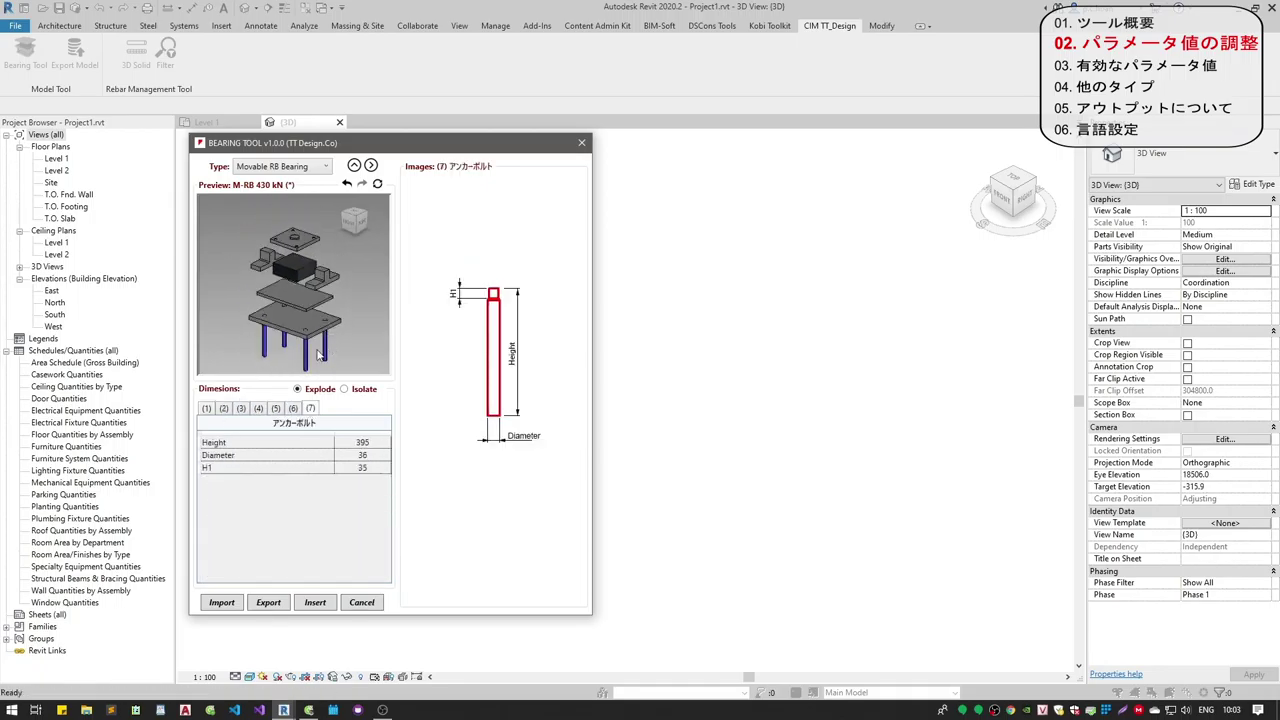
# - Isolate components while stepping back to the base plate, then show the full assembly again
pyautogui.click(355, 390)
pyautogui.click(293, 409)
pyautogui.click(276, 409)
pyautogui.click(259, 409)
pyautogui.click(241, 409)
pyautogui.click(224, 409)
pyautogui.click(207, 409)
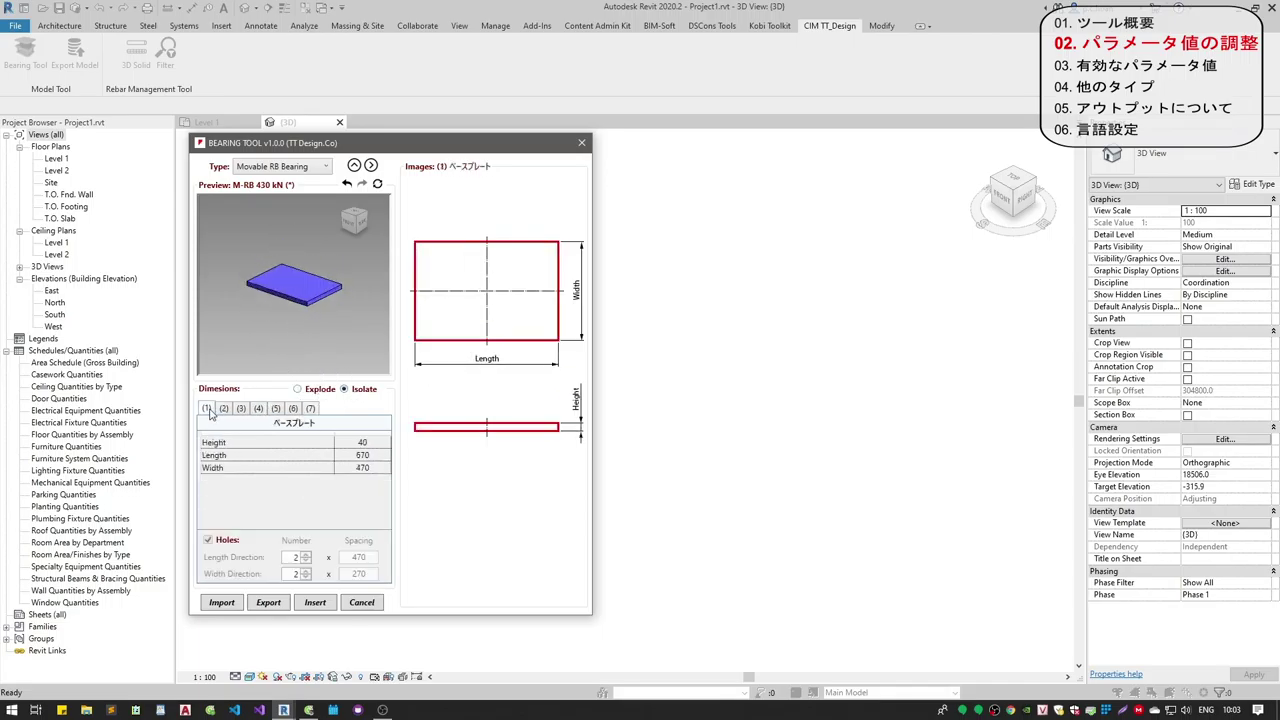
pyautogui.click(362, 391)
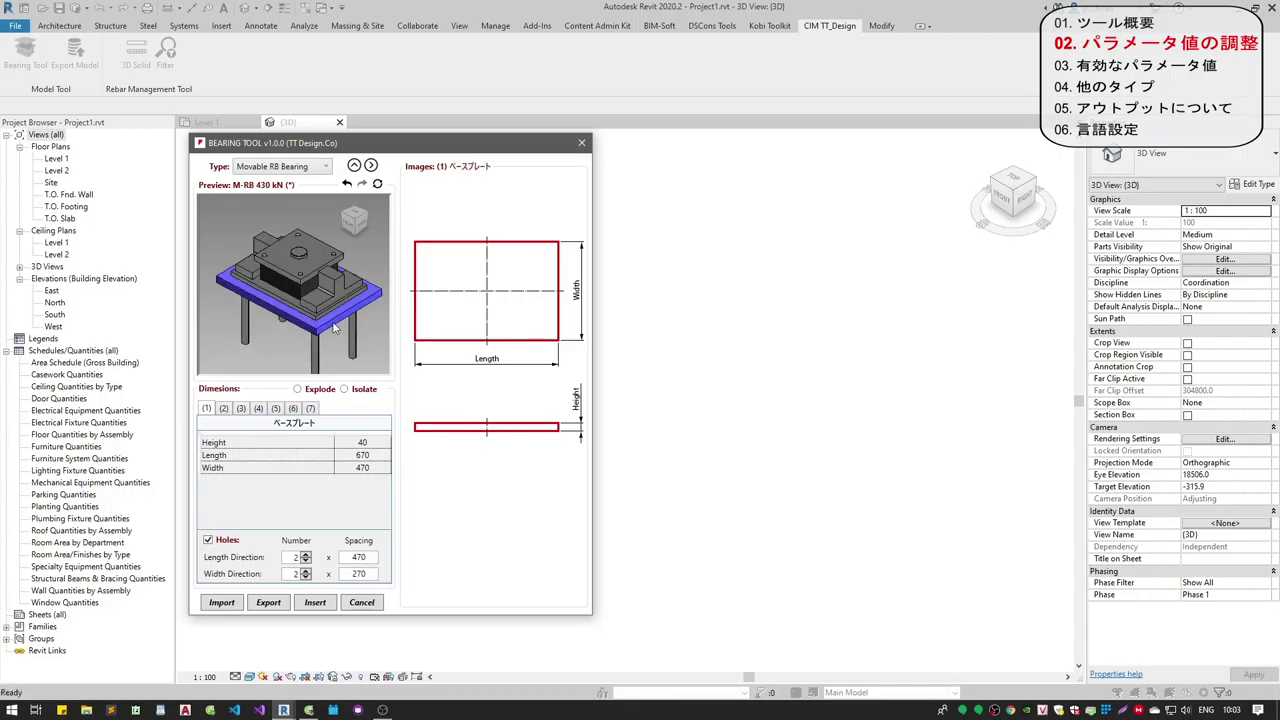
# - Set the base plate height to 50, length to 800 and width to 500
pyautogui.click(364, 442)
pyautogui.write('50')
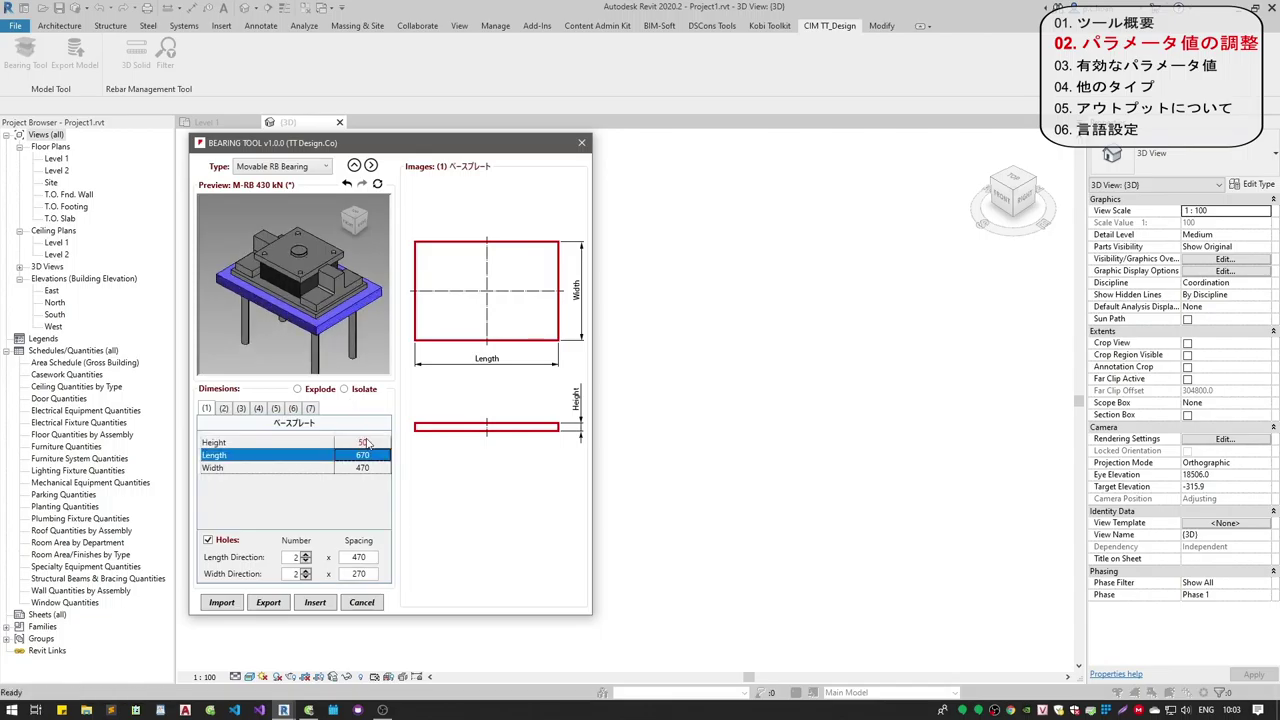
pyautogui.press('Return')
pyautogui.write('800')
pyautogui.press('Return')
pyautogui.write('500')
pyautogui.press('Return')
# - Set the lower shoe height to 35, length to 700 and width to 500
pyautogui.click(224, 408)
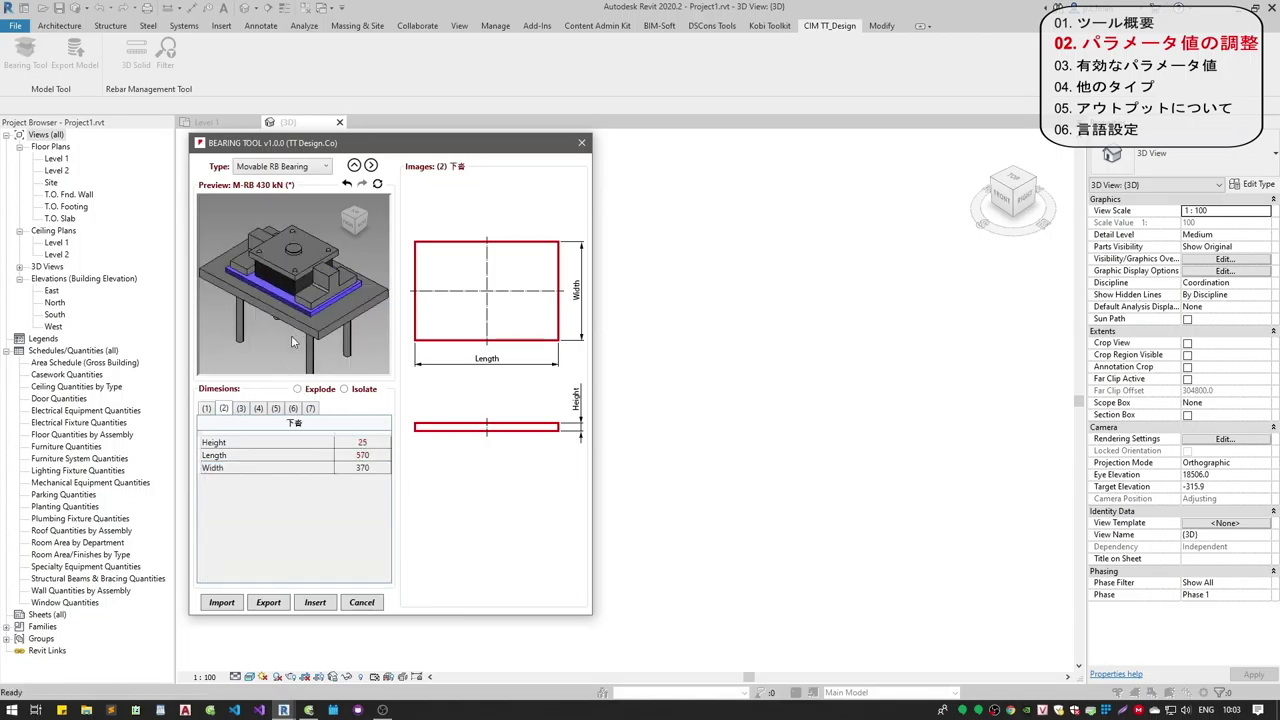
pyautogui.click(362, 442)
pyautogui.press('Return')
pyautogui.write('700')
pyautogui.press('Return')
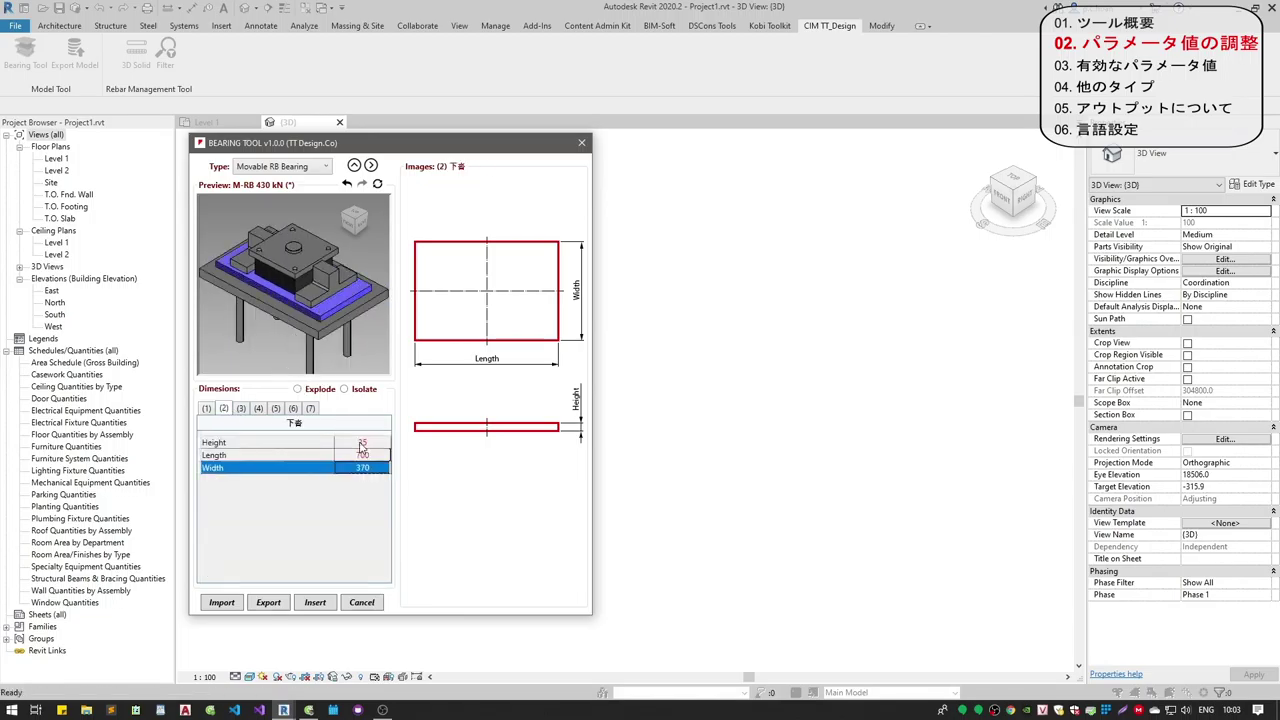
pyautogui.write('40500')
# - Set the side block length to 380, width to 130 and H1 to 60
pyautogui.click(241, 409)
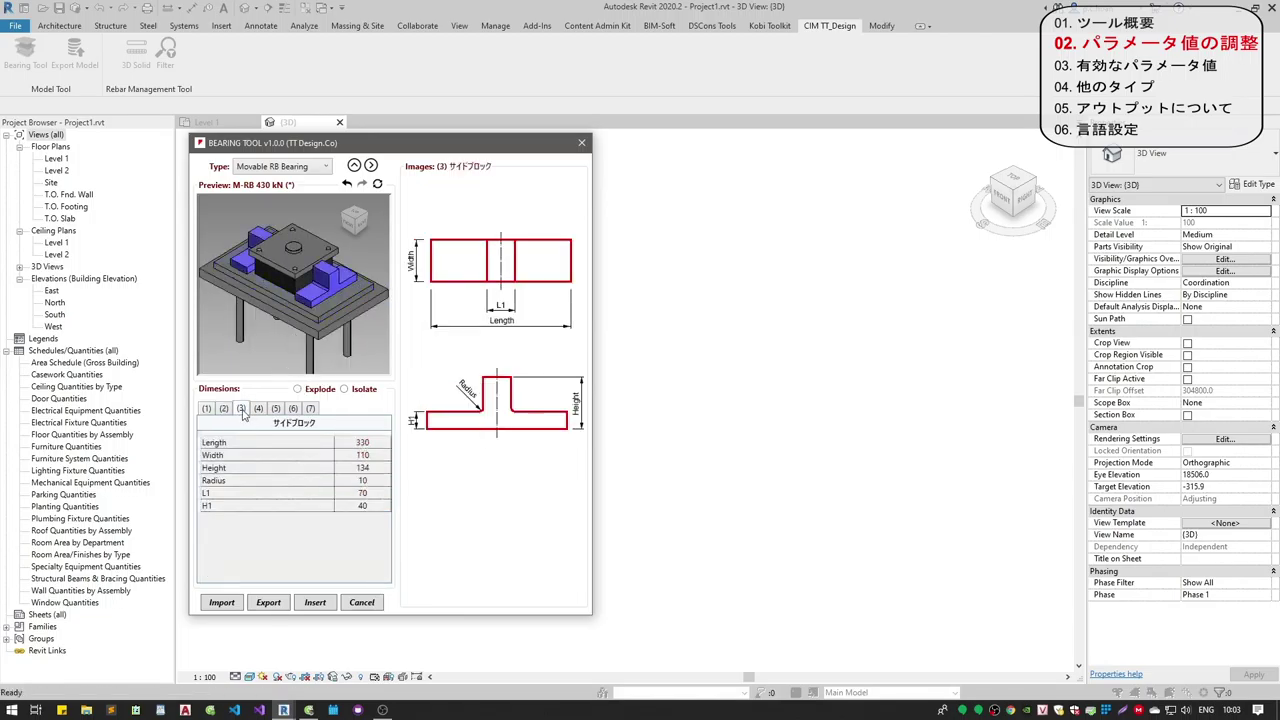
pyautogui.click(364, 444)
pyautogui.write('380')
pyautogui.press('Return')
pyautogui.write('130')
pyautogui.press('Return')
pyautogui.press('Return')
pyautogui.press('Return')
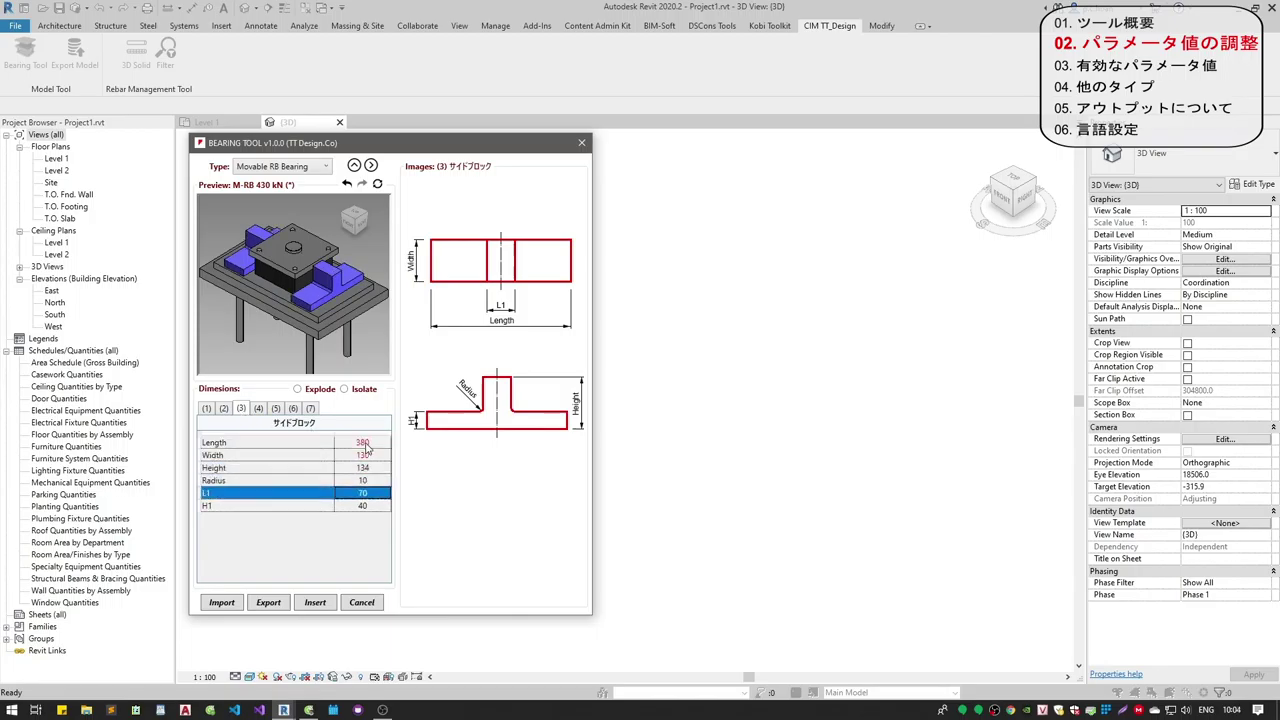
pyautogui.press('Return')
pyautogui.write('6')
# - Set the anchor bolt diameter to 40
pyautogui.press('Return')
pyautogui.click(310, 408)
pyautogui.moveTo(300, 320)
pyautogui.mouseDown()
pyautogui.moveTo(315, 353)
pyautogui.moveTo(323, 340)
pyautogui.mouseUp()
pyautogui.click(368, 446)
pyautogui.press('Return')
pyautogui.write('40')
pyautogui.press('Return')
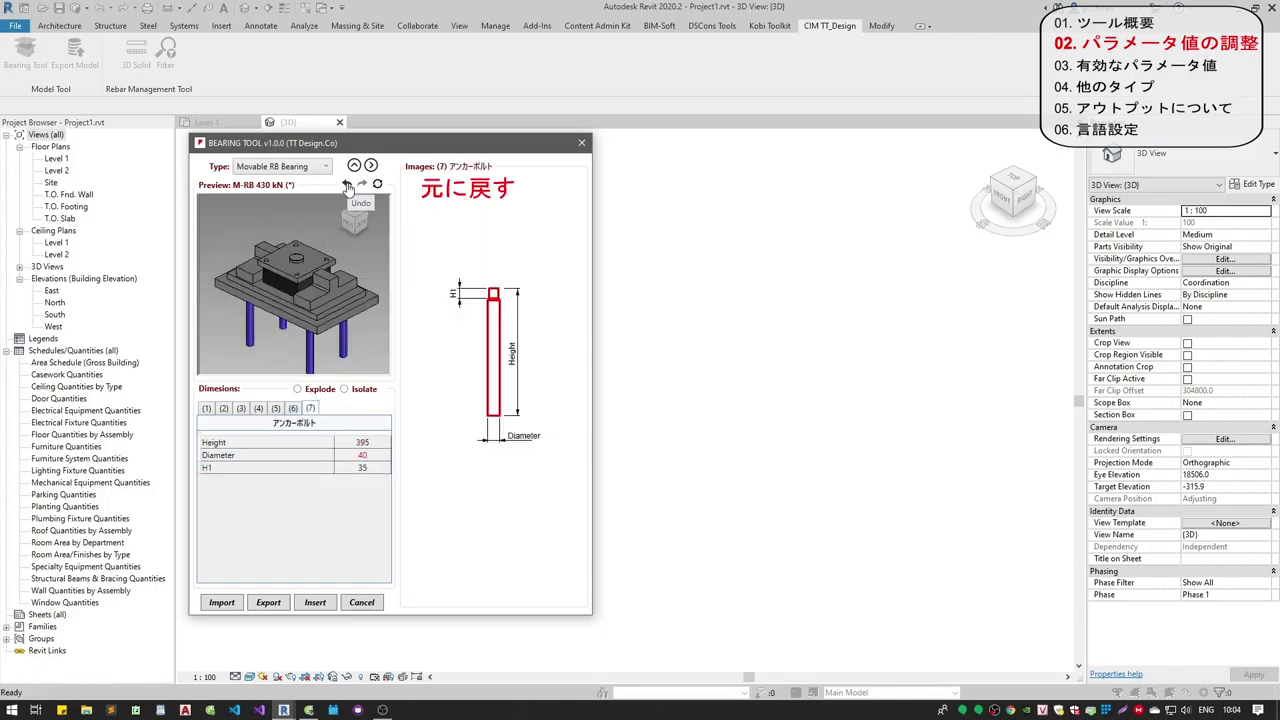
# - Undo two dimension changes, then reset the bearing to its default dimensions
pyautogui.click(346, 185)
pyautogui.click(346, 185)
pyautogui.click(375, 186)
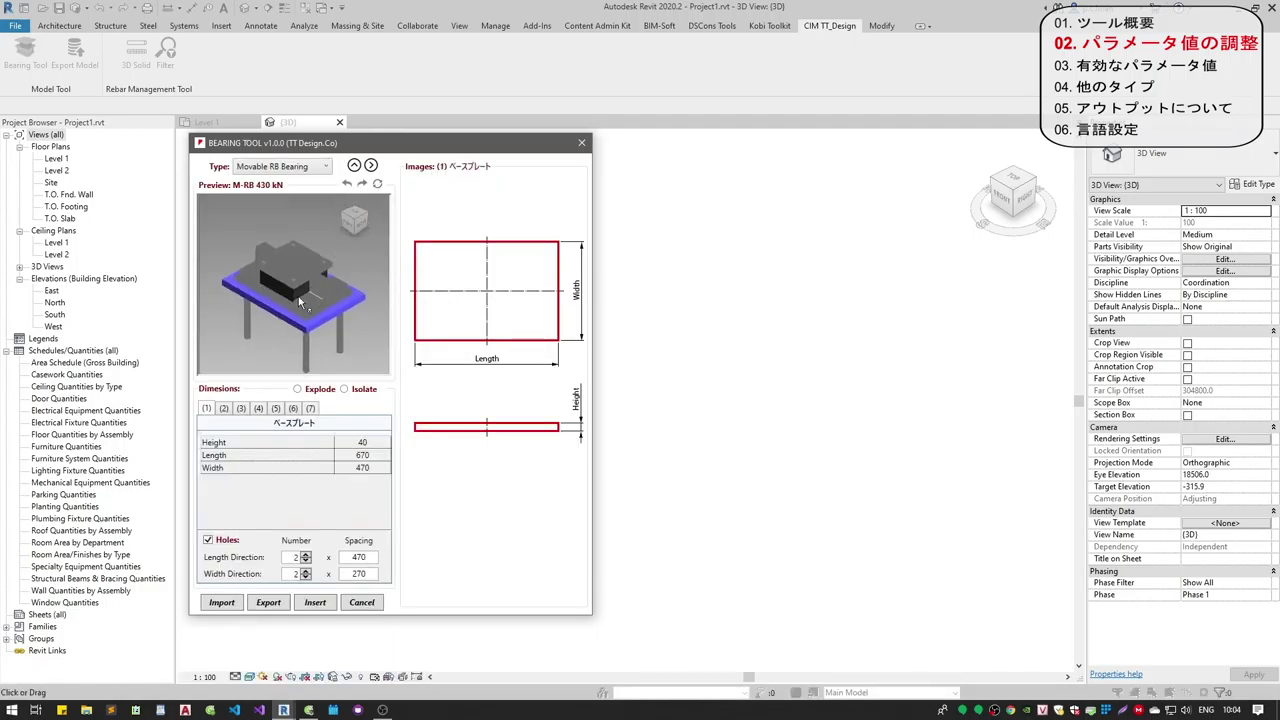
# - Give the base plate 3 × 3 holes spaced 240 lengthwise and 160 widthwise
pyautogui.click(208, 540)
pyautogui.click(208, 540)
pyautogui.click(358, 557)
pyautogui.write('240')
pyautogui.click(306, 554)
pyautogui.click(358, 573)
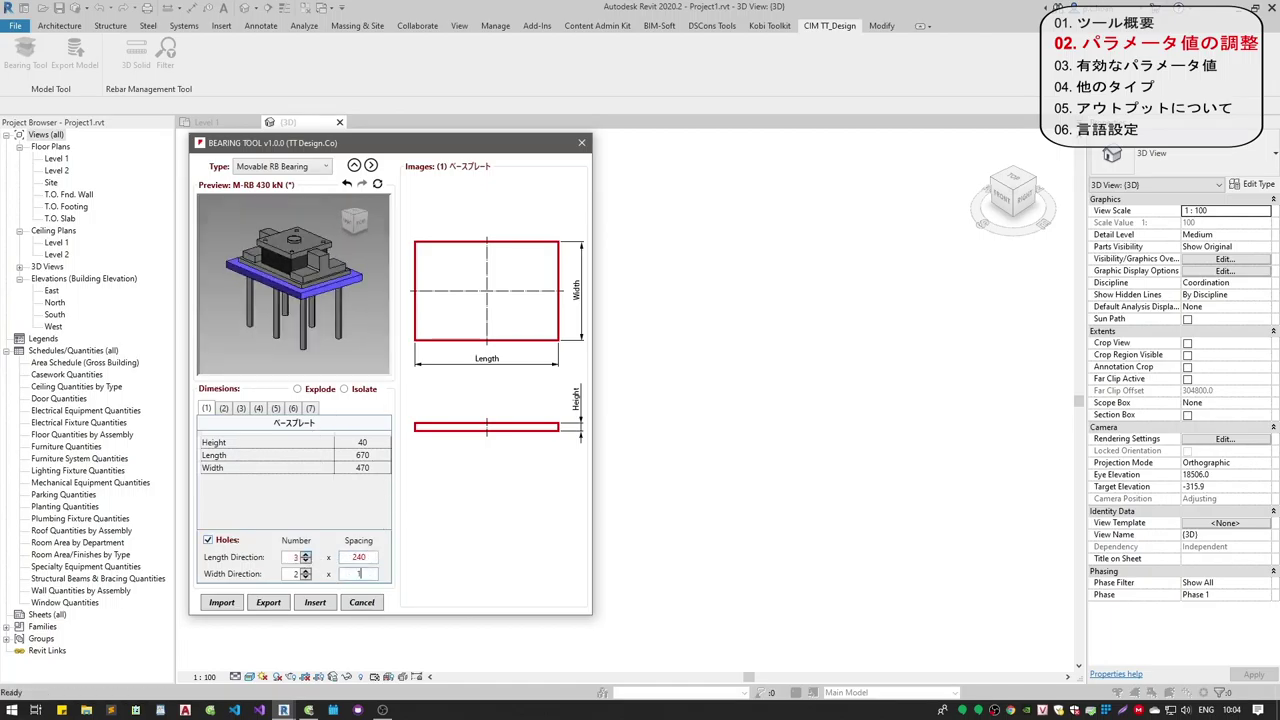
pyautogui.write('160')
pyautogui.click(306, 570)
pyautogui.moveTo(320, 300)
pyautogui.mouseDown()
pyautogui.moveTo(297, 322)
pyautogui.moveTo(293, 306)
pyautogui.mouseUp()
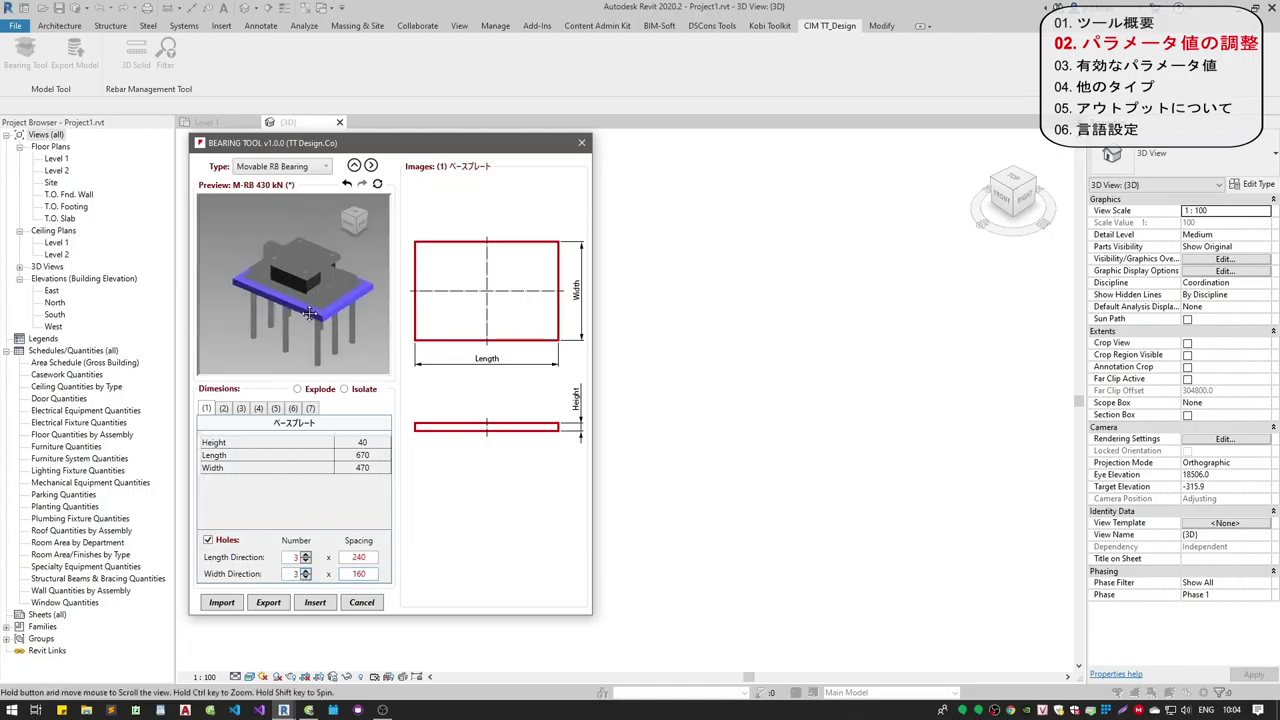
# - Give the upper shoe 3 × 3 holes spaced 120 by 120, and set M_D to 30
pyautogui.click(279, 410)
pyautogui.click(351, 392)
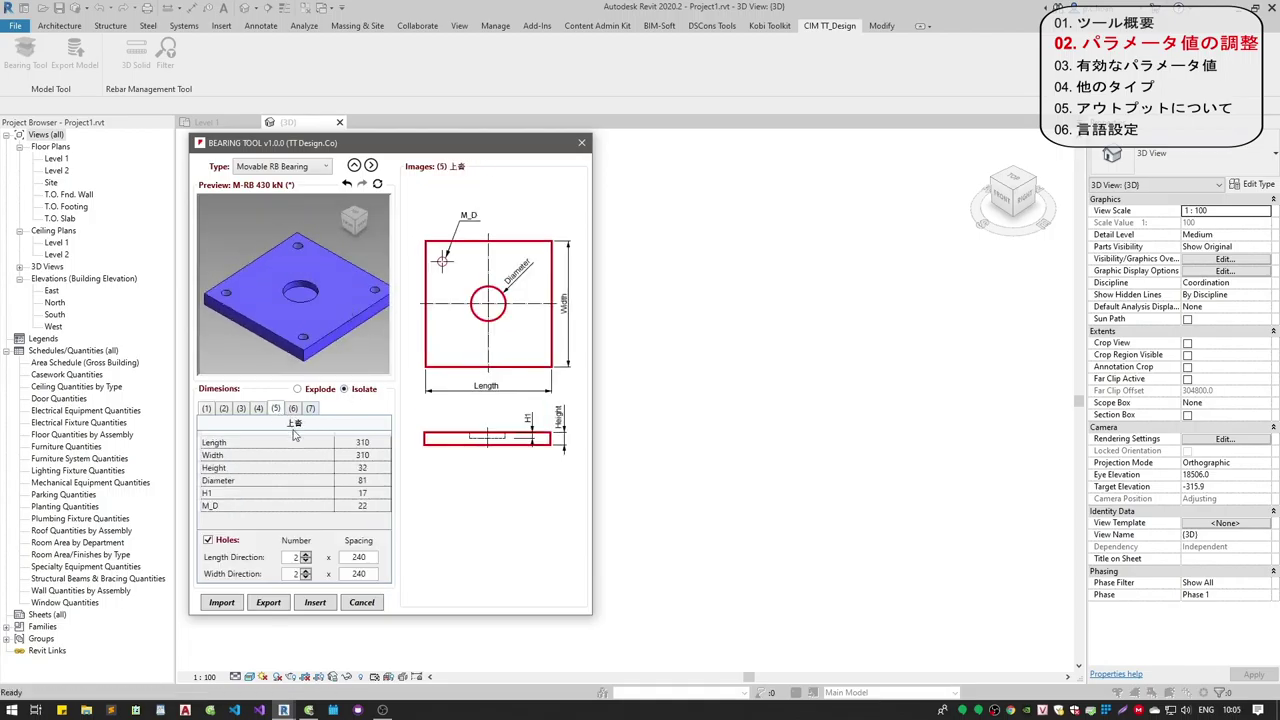
pyautogui.doubleClick(356, 557)
pyautogui.write('120')
pyautogui.click(307, 554)
pyautogui.write('20')
pyautogui.click(306, 572)
pyautogui.moveTo(287, 339); pyautogui.dragTo(289, 341)
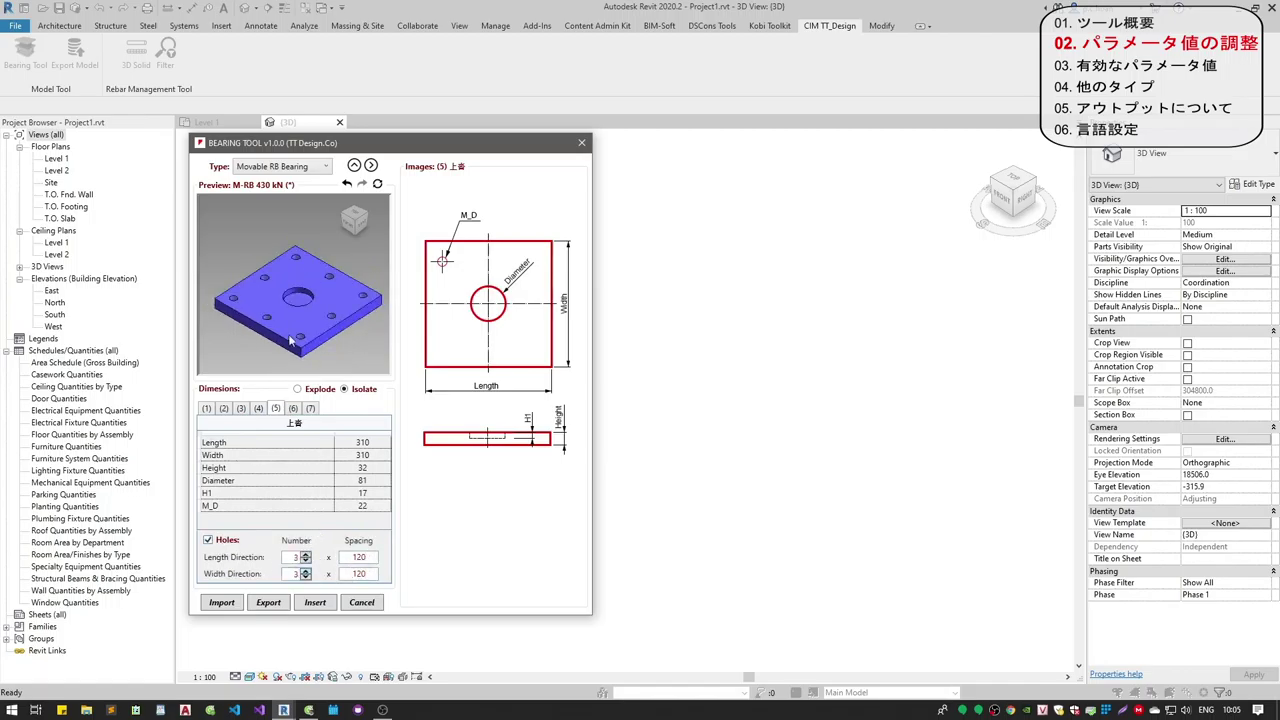
pyautogui.click(358, 392)
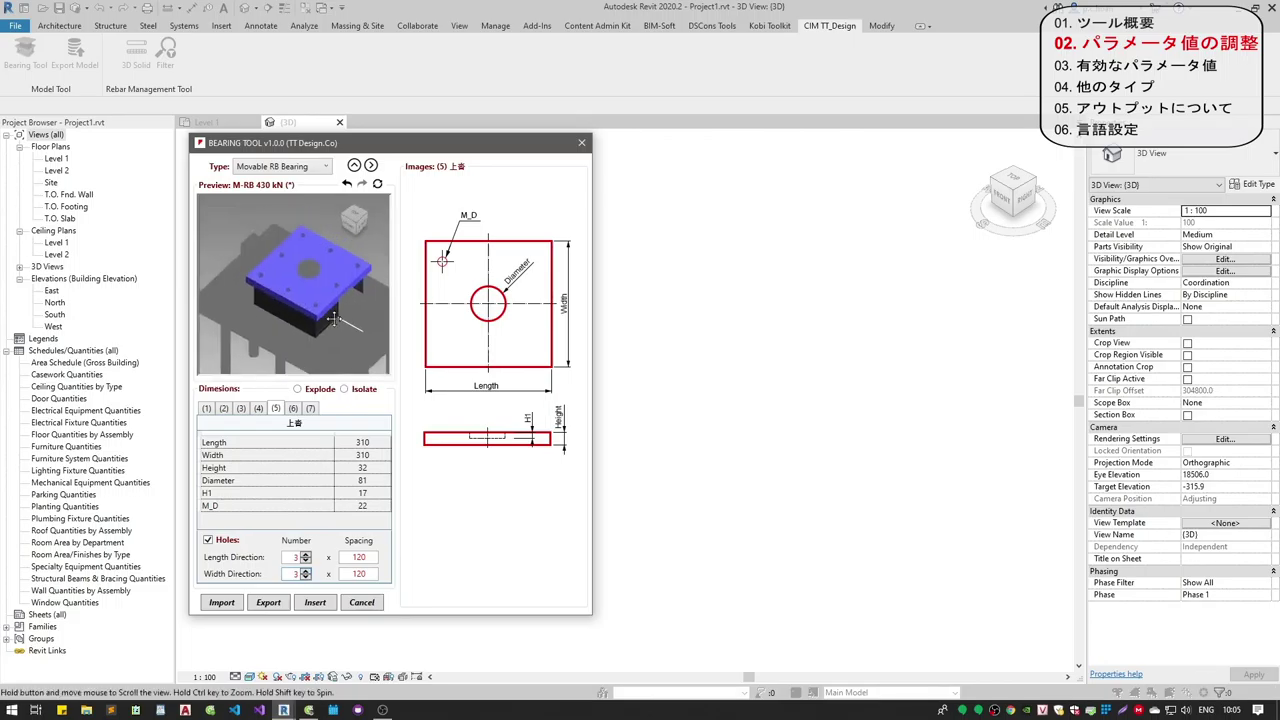
pyautogui.write('30')
pyautogui.press('Return')
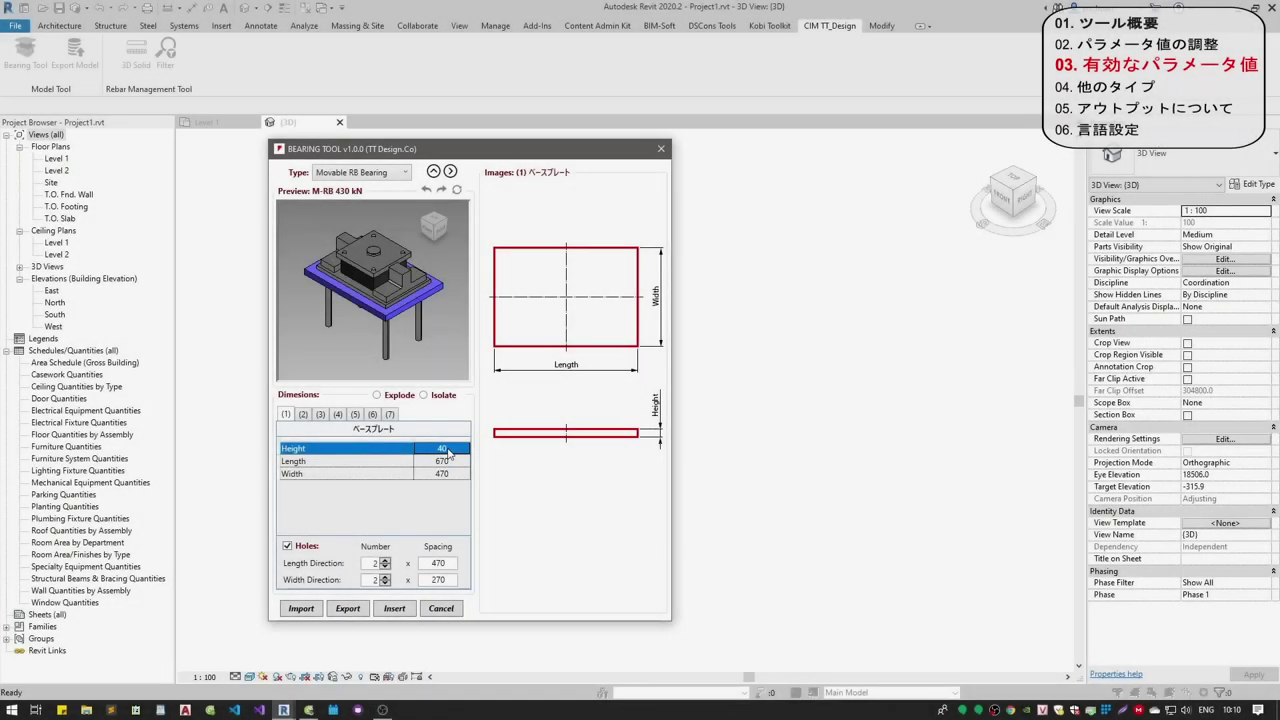
# - Reject invalid Height and Length entries, setting base plate Height 50 and Length 800
pyautogui.write('abc')
pyautogui.press('Return')
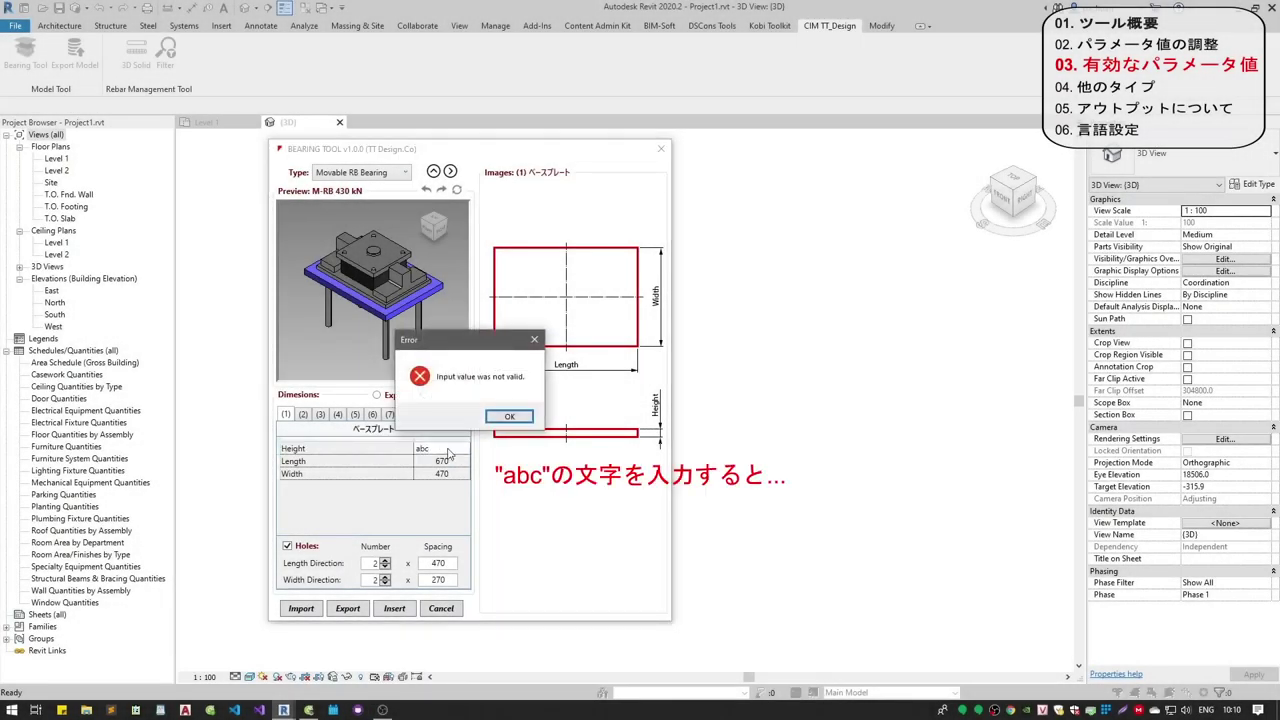
pyautogui.press('Return')
pyautogui.click(450, 448)
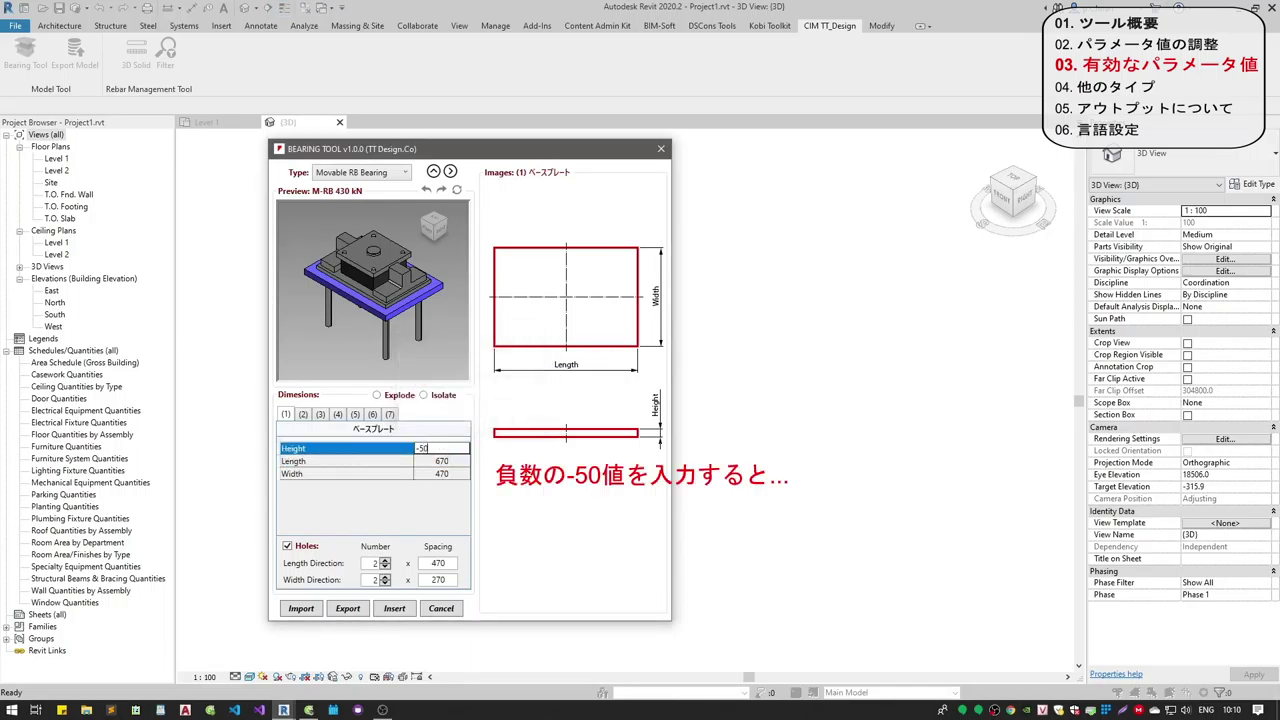
pyautogui.press('Return')
pyautogui.press('Return')
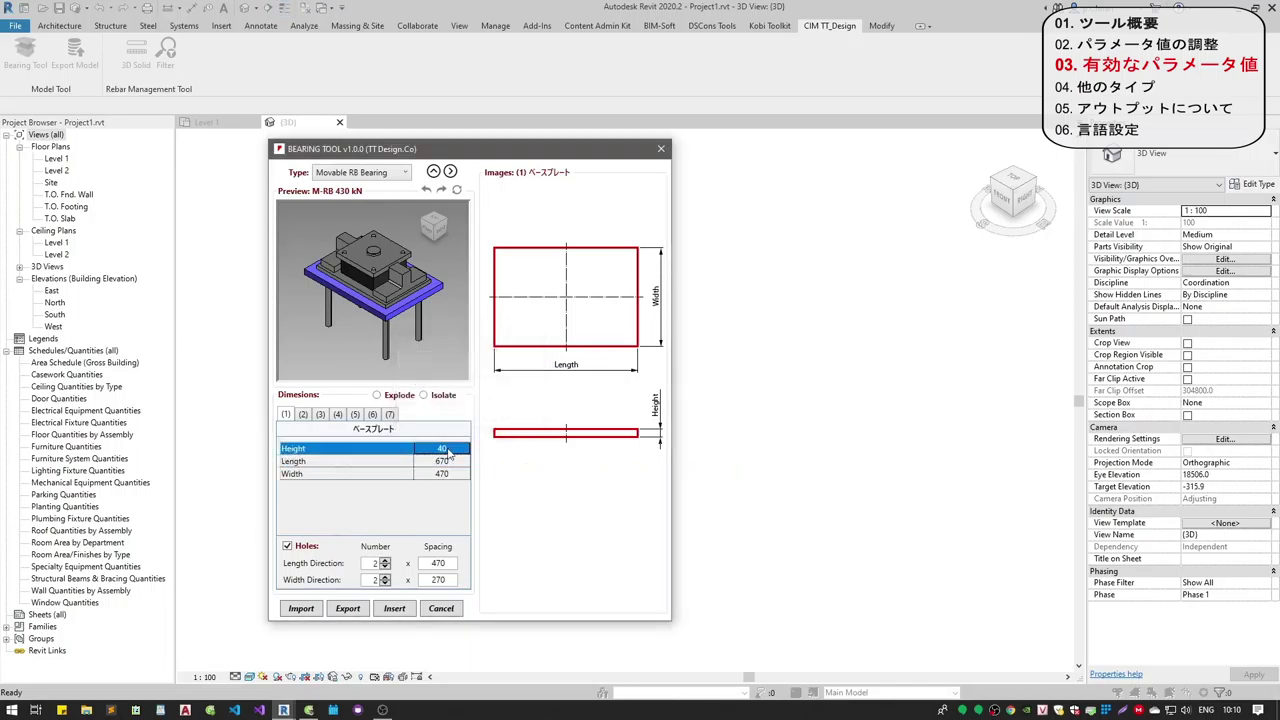
pyautogui.write('50')
pyautogui.press('Return')
pyautogui.write('abc')
pyautogui.press('Return')
pyautogui.press('Return')
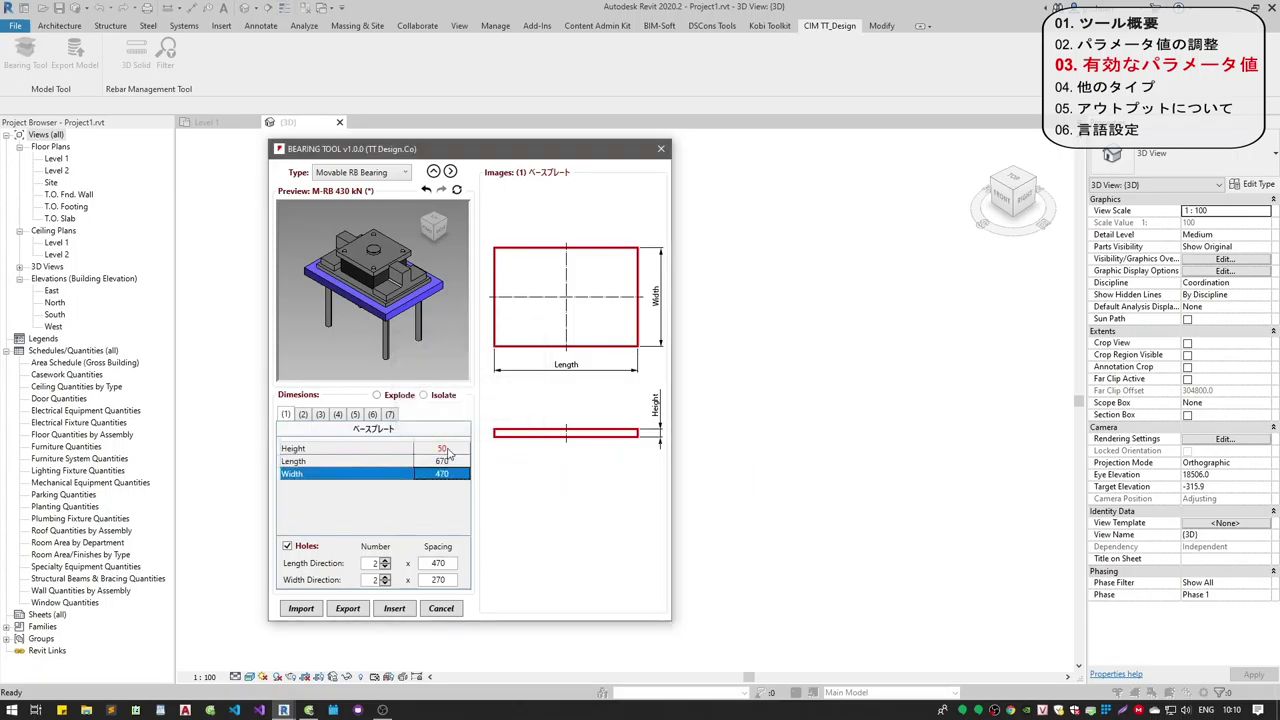
pyautogui.write('800')
pyautogui.press('Return')
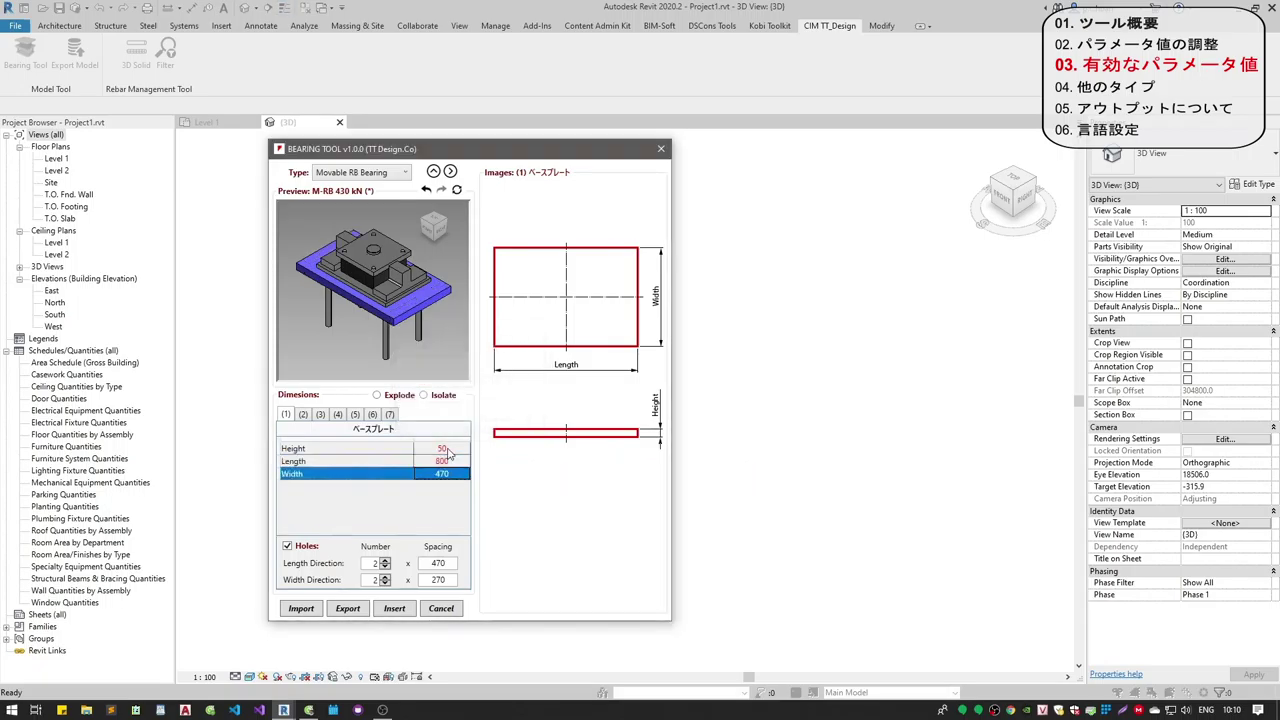
# - Set Length Direction hole spacing to 240, rejecting 2400, and test the hole-count limit
pyautogui.doubleClick(440, 563)
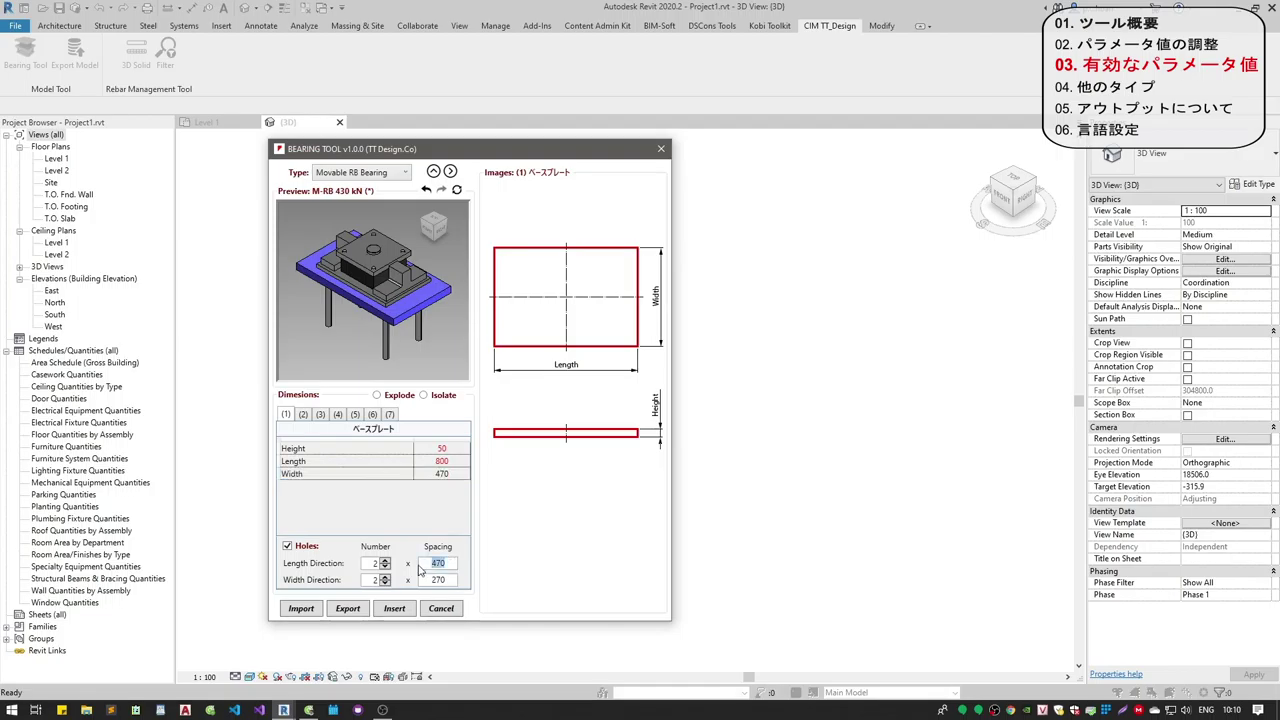
pyautogui.write('240')
pyautogui.press('Return')
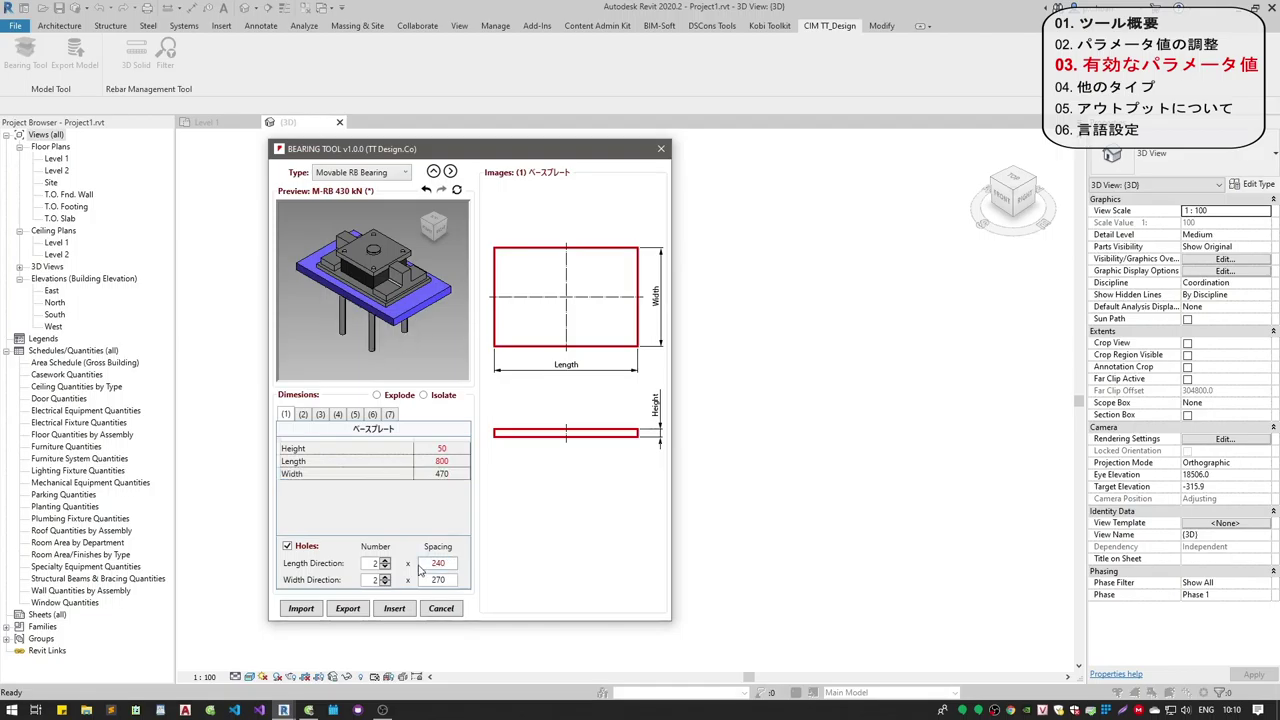
pyautogui.write('2')
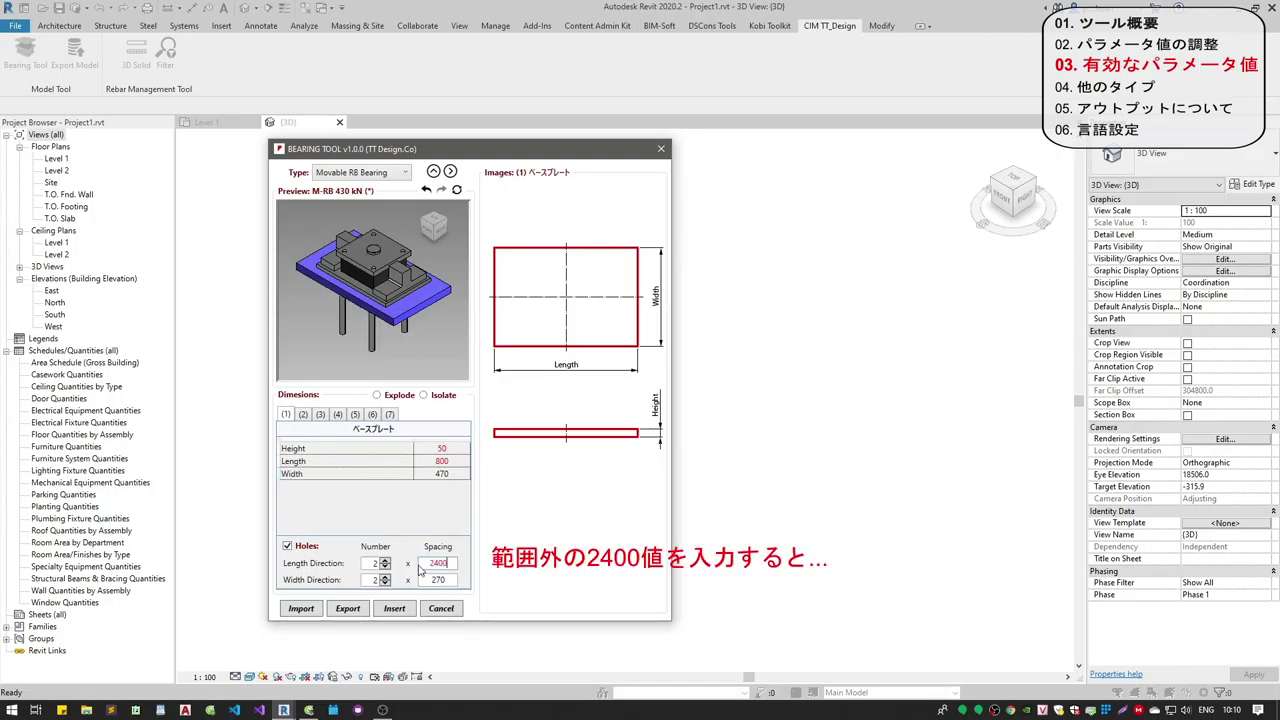
pyautogui.press('Return')
pyautogui.press('Return')
pyautogui.click(385, 567)
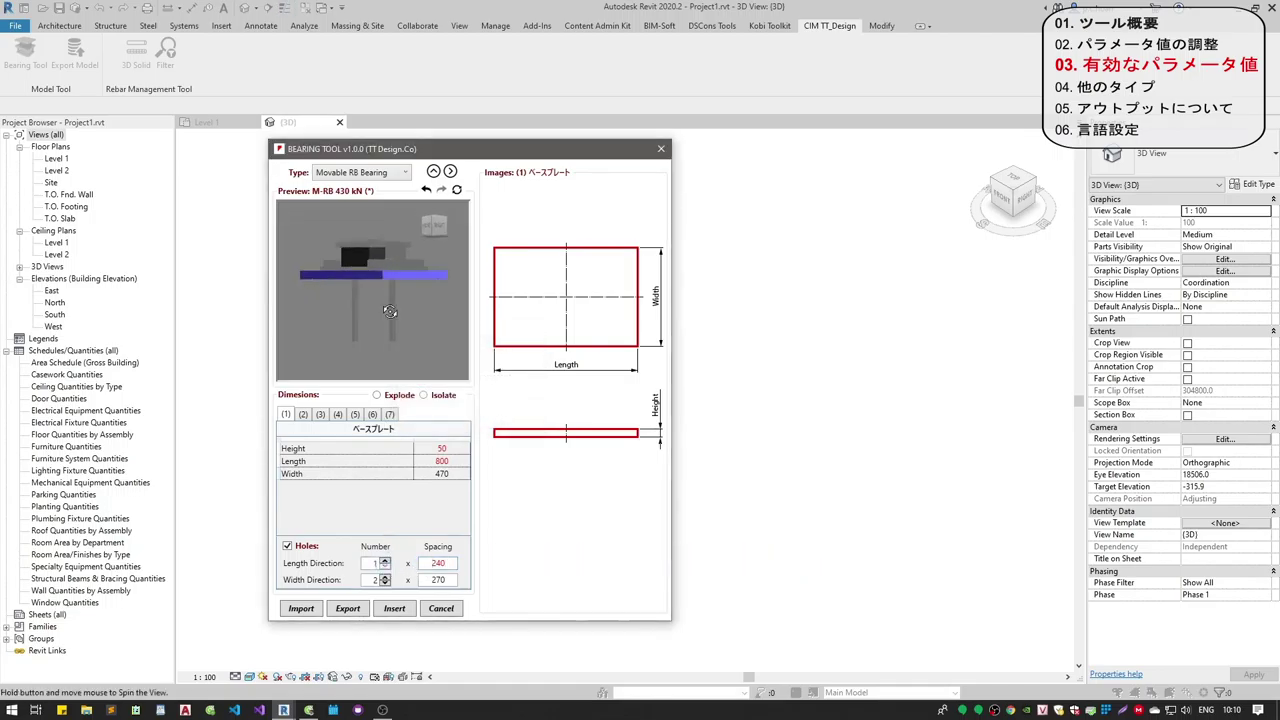
pyautogui.click(385, 562)
pyautogui.click(385, 562)
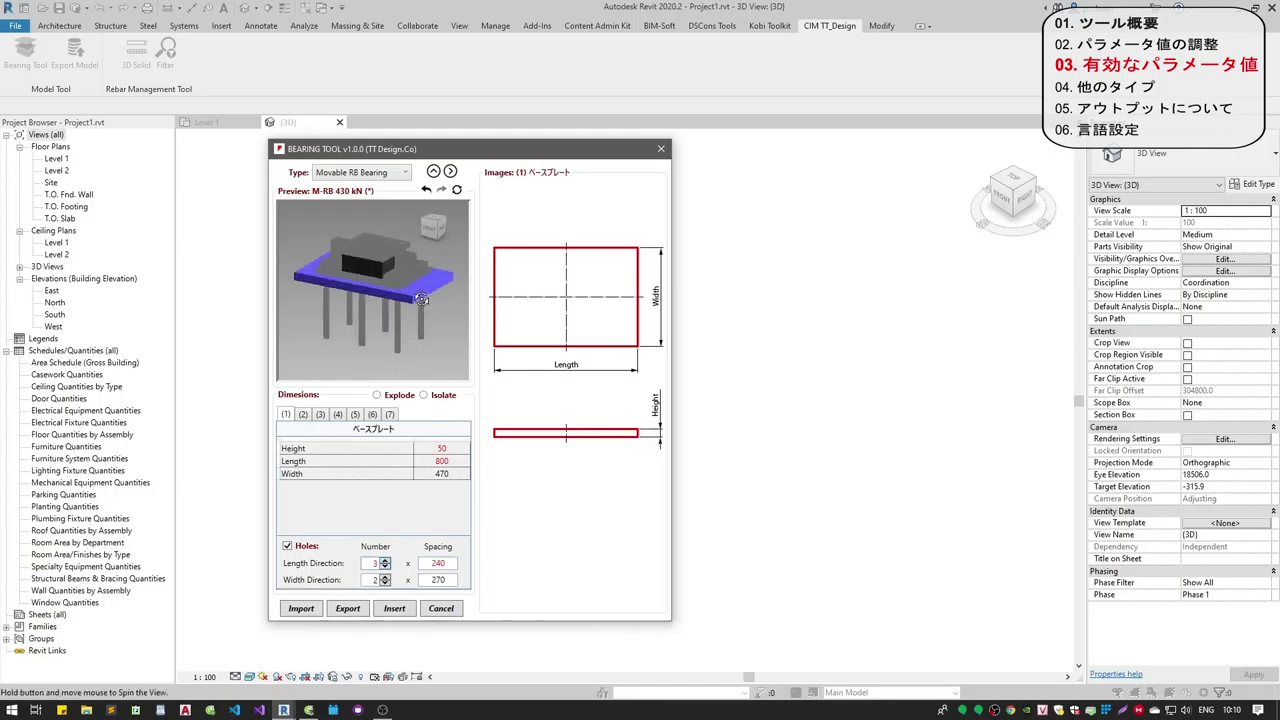
pyautogui.click(385, 561)
pyautogui.click(385, 561)
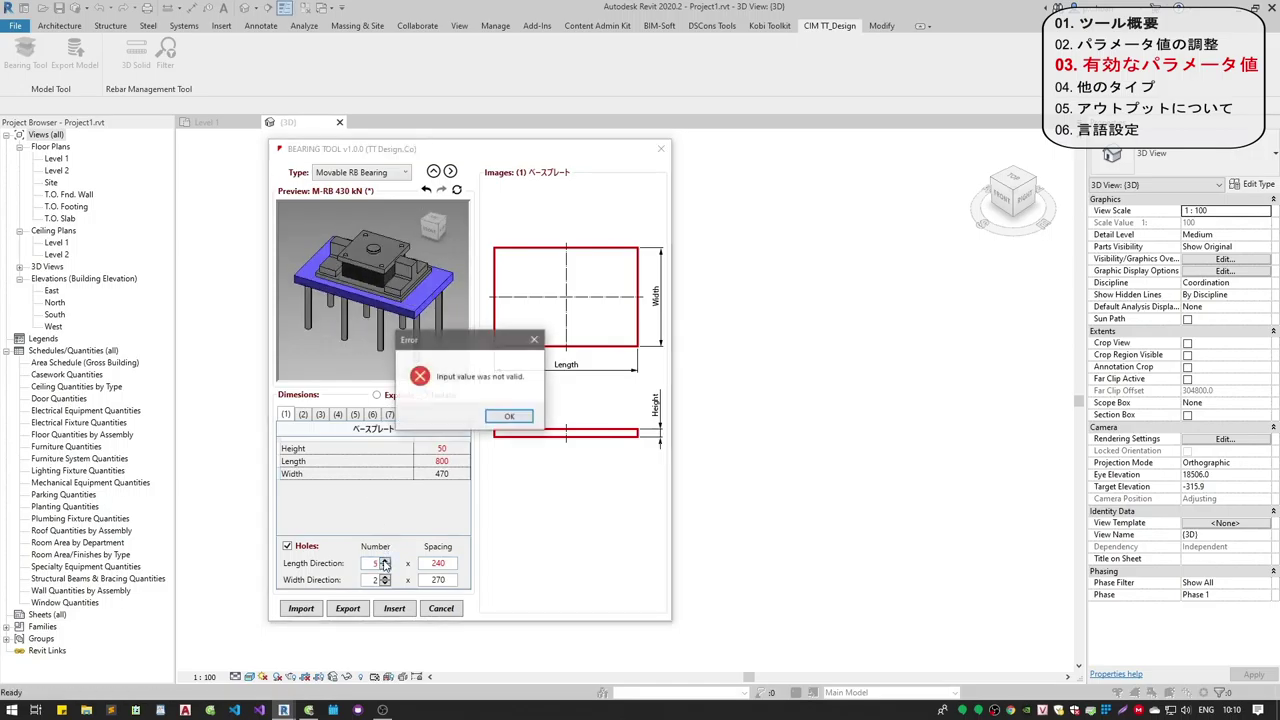
pyautogui.click(509, 418)
# - Set Width Direction spacing to 160, rejecting 1600, and leave both hole counts at 3
pyautogui.doubleClick(427, 580)
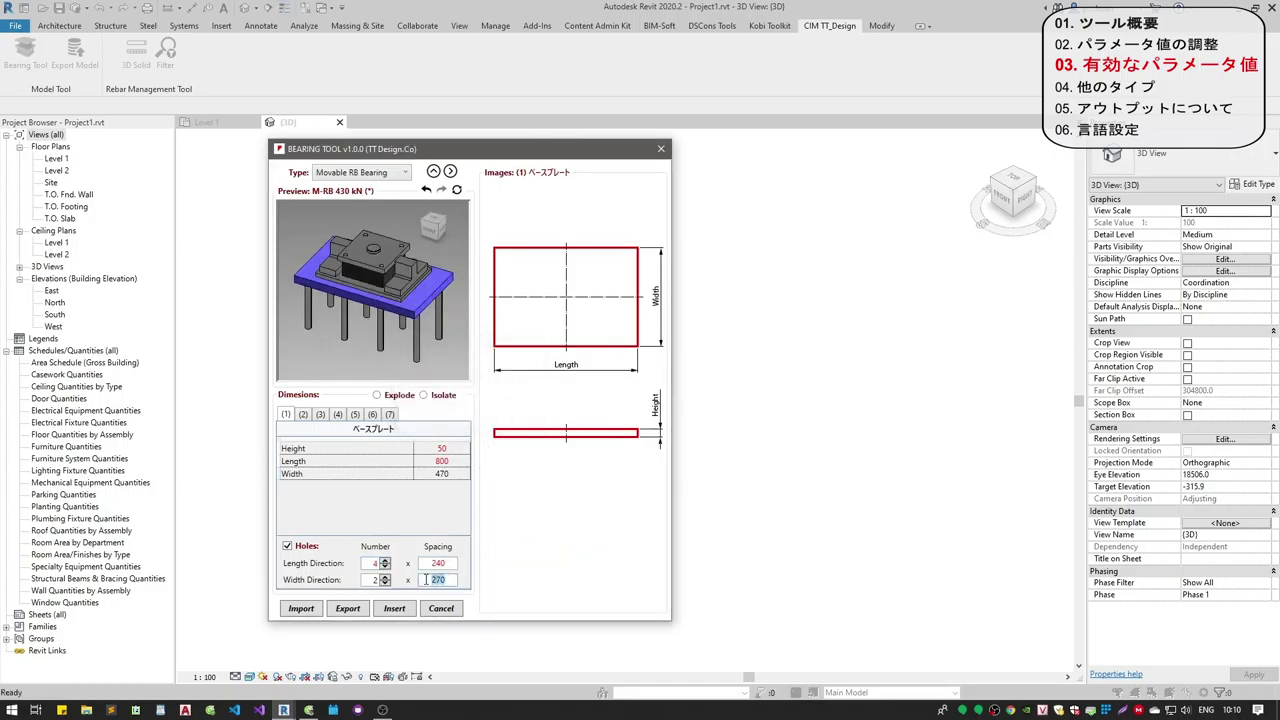
pyautogui.write('160')
pyautogui.doubleClick(447, 580)
pyautogui.write('16')
pyautogui.press('Return')
pyautogui.press('Return')
pyautogui.click(385, 577)
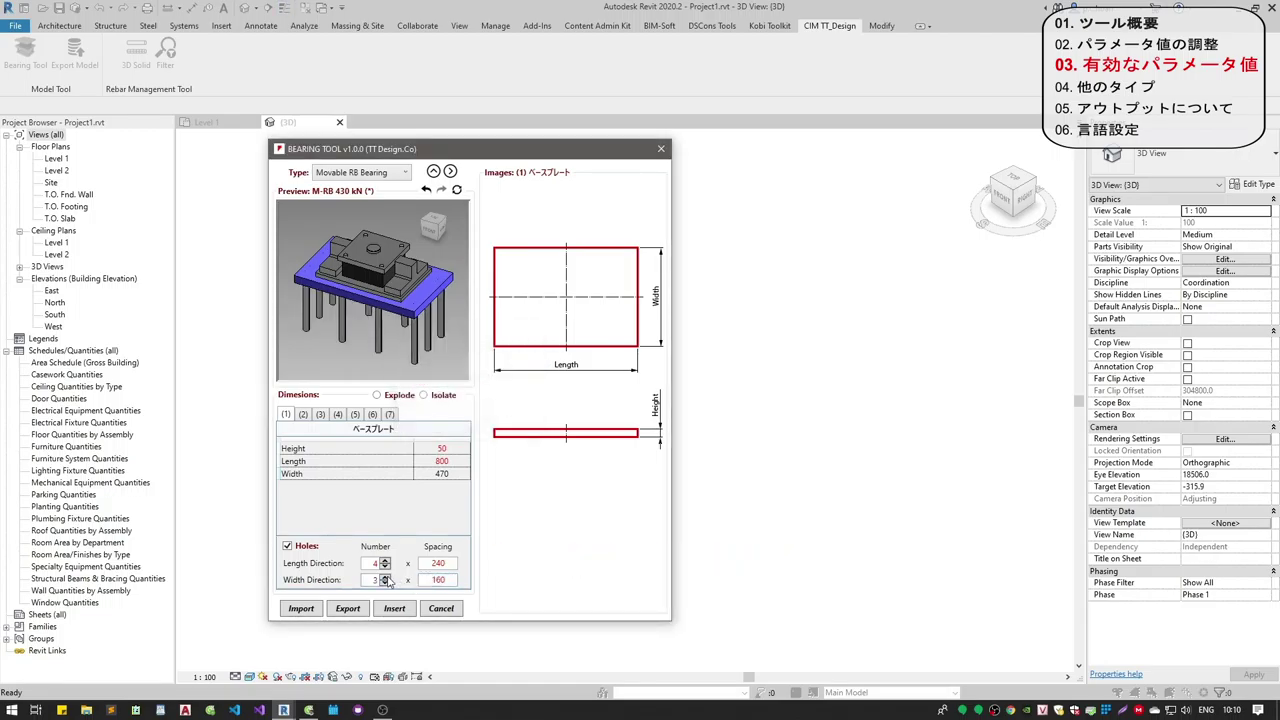
pyautogui.click(385, 577)
pyautogui.click(490, 417)
pyautogui.click(385, 567)
pyautogui.moveTo(411, 332); pyautogui.dragTo(403, 313)
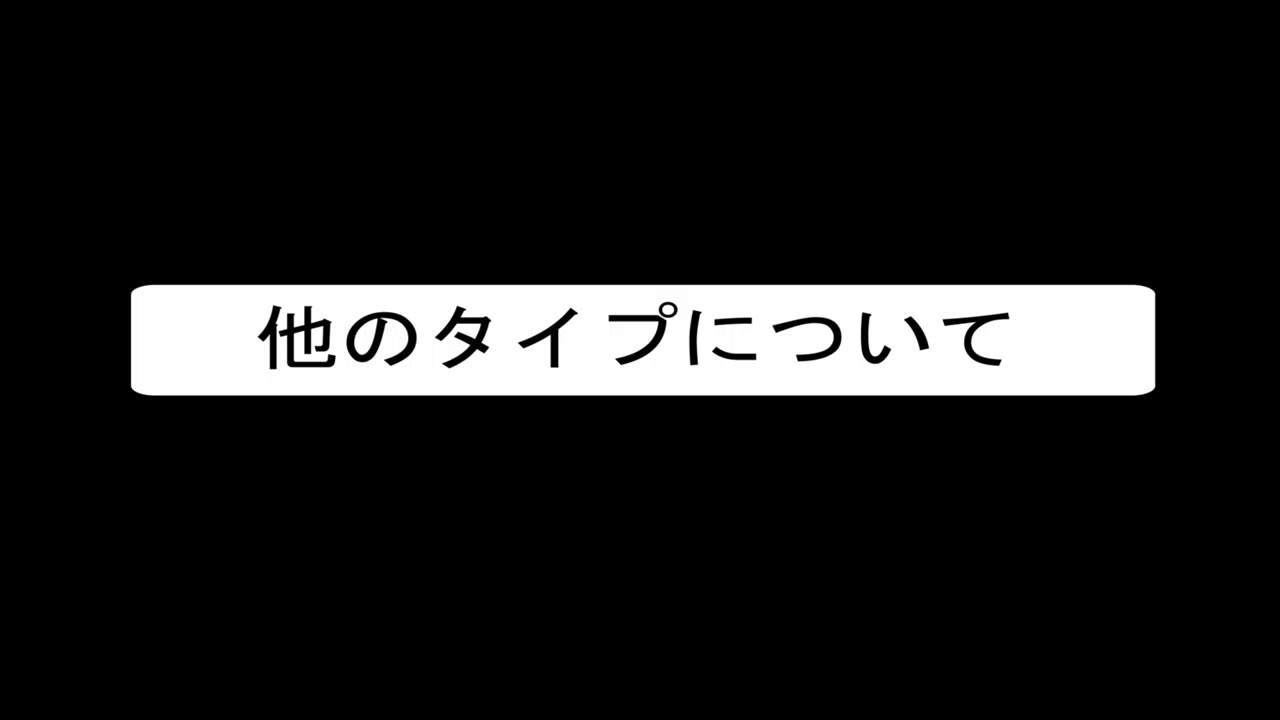
# - Switch the type to Movable BPB Bearing and load the M-BPB 1000 kN size
pyautogui.scroll(-1, 330, 227)
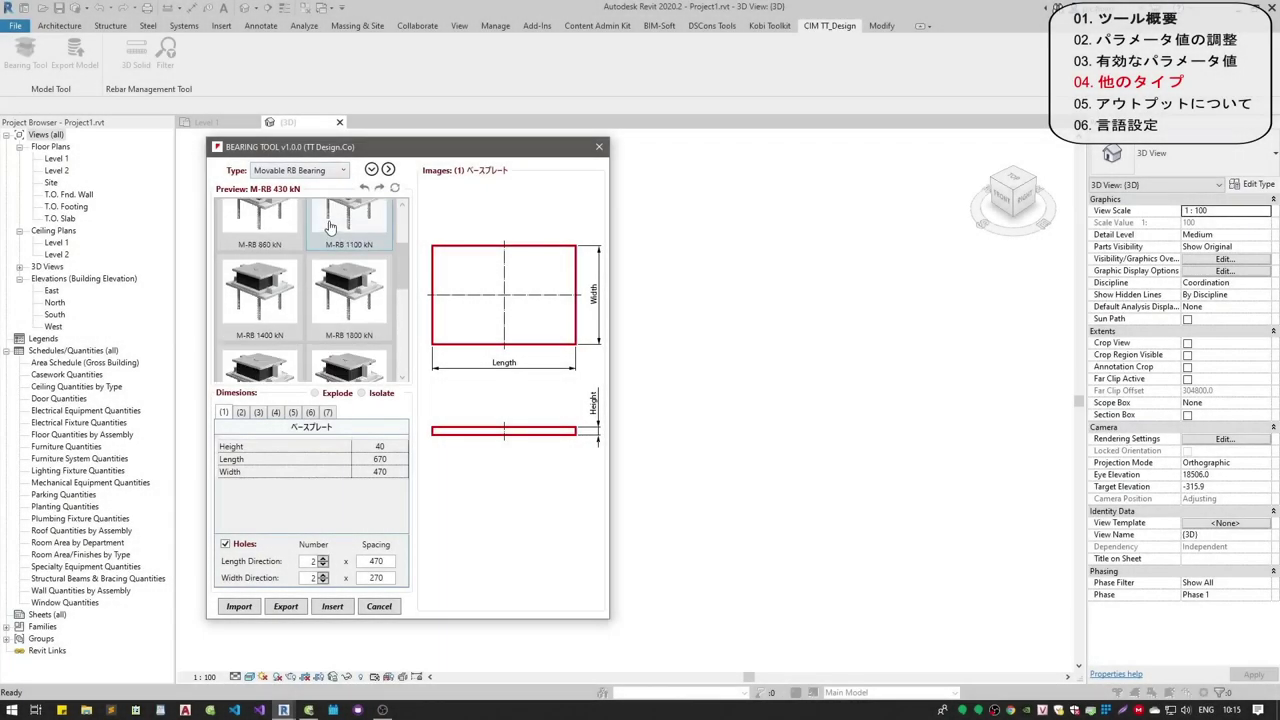
pyautogui.click(298, 170)
pyautogui.click(290, 196)
pyautogui.scroll(1, 363, 337)
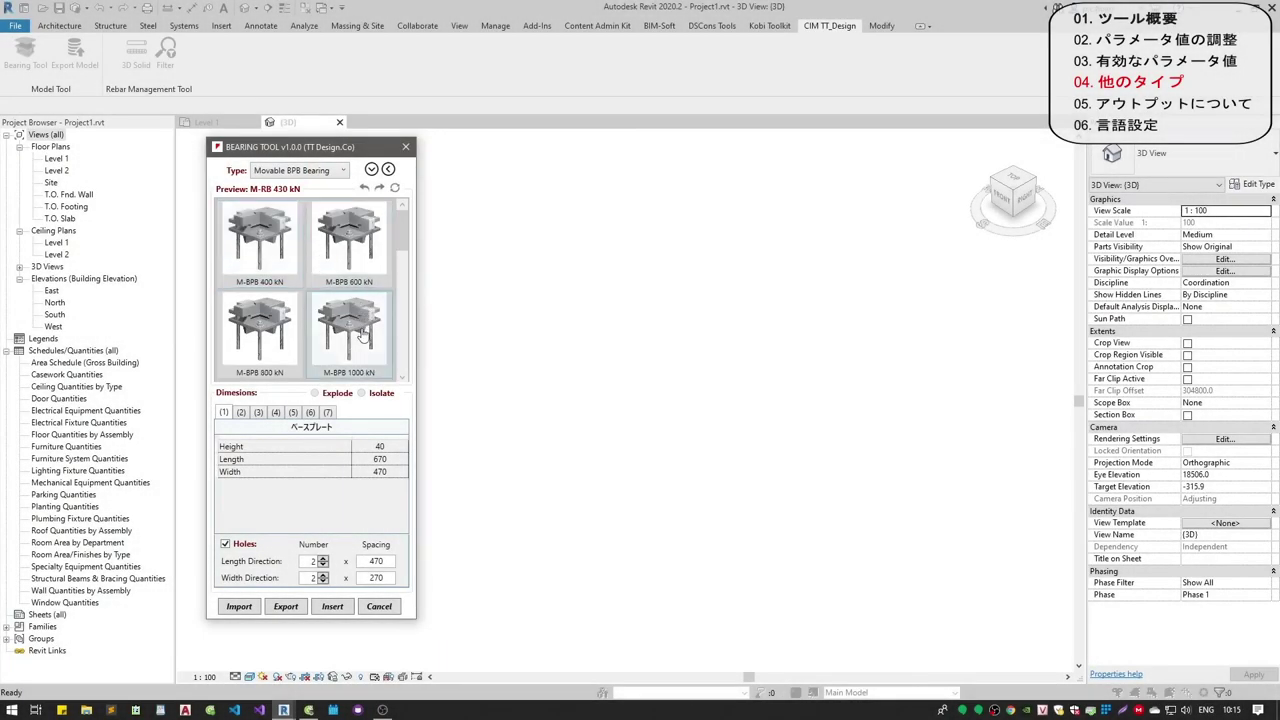
pyautogui.click(361, 327)
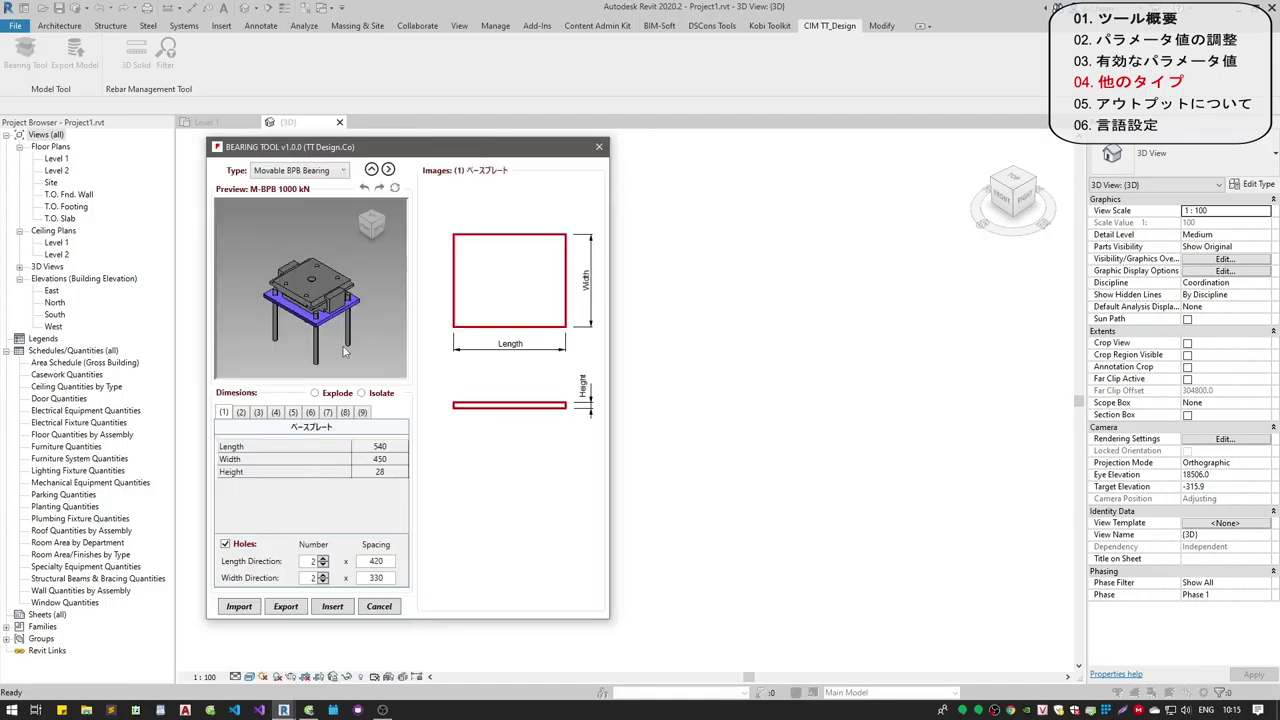
# - Explode the M-BPB 1000 kN bearing and step through component tabs (2) to (9)
pyautogui.click(335, 393)
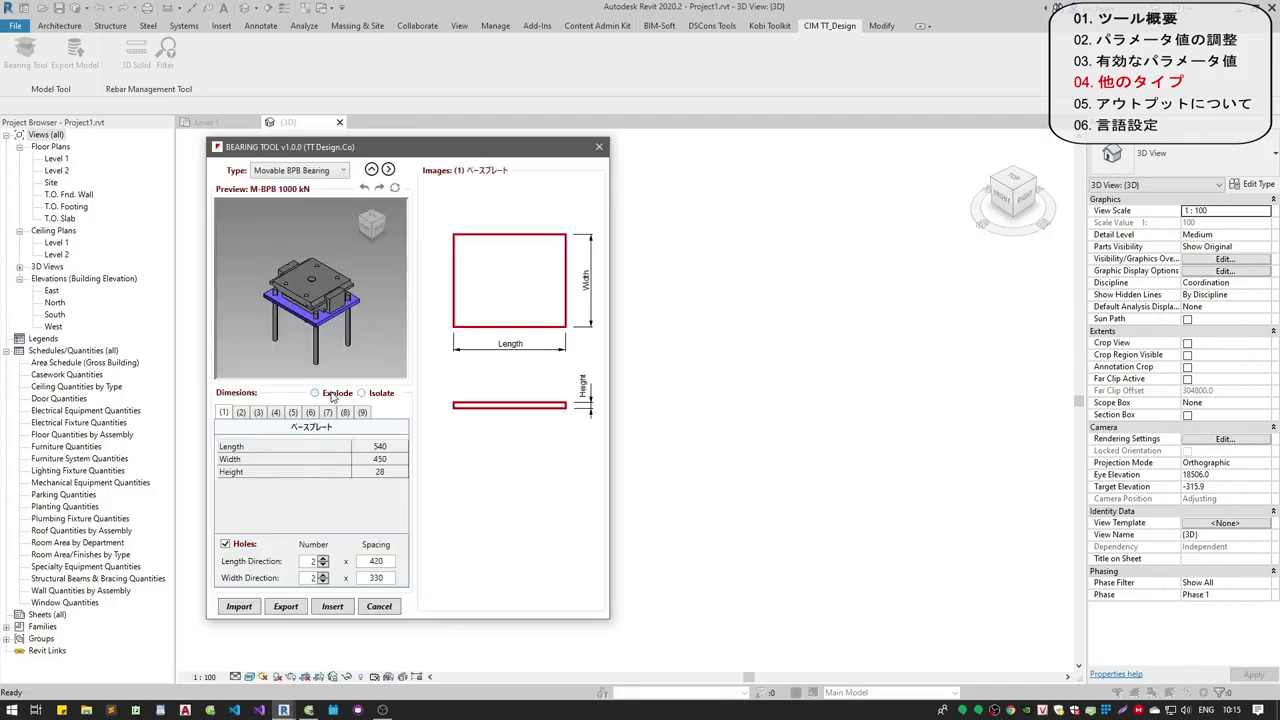
pyautogui.click(241, 412)
pyautogui.click(258, 412)
pyautogui.click(275, 412)
pyautogui.click(293, 412)
pyautogui.click(310, 412)
pyautogui.click(327, 412)
pyautogui.click(344, 412)
pyautogui.click(362, 412)
# - Isolate components while stepping back to the base plate, then show the full assembly
pyautogui.click(361, 393)
pyautogui.click(344, 412)
pyautogui.click(327, 412)
pyautogui.click(310, 412)
pyautogui.click(293, 412)
pyautogui.click(275, 412)
pyautogui.click(258, 412)
pyautogui.click(241, 412)
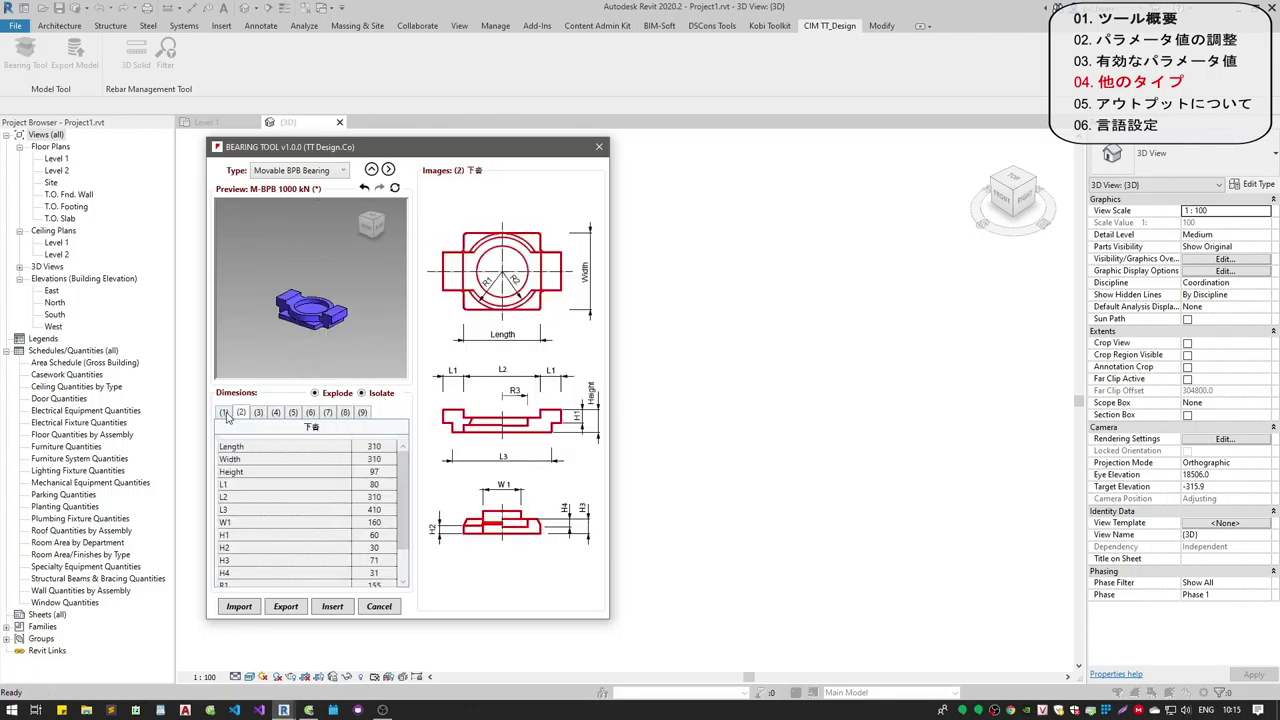
pyautogui.click(225, 413)
pyautogui.click(361, 394)
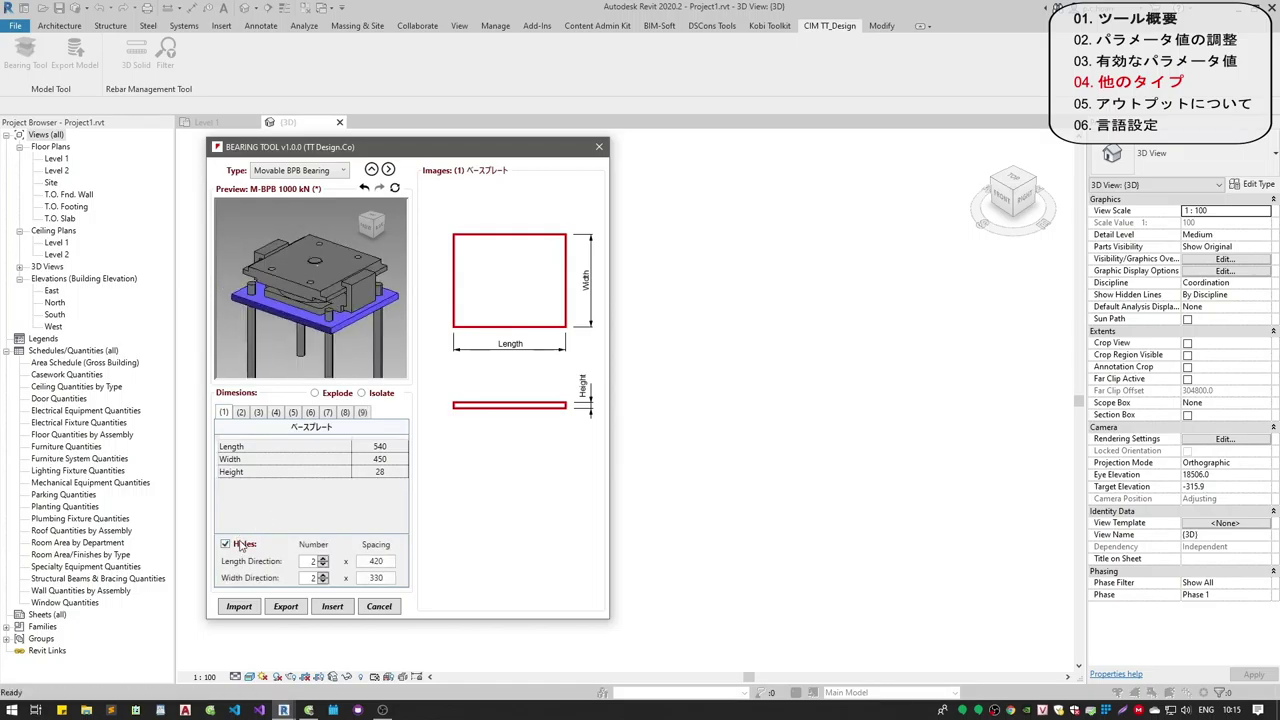
# - Set the base plate to 600 × 500 and the length-direction holes to three at 200 spacing
pyautogui.click(379, 446)
pyautogui.write('600')
pyautogui.press('Return')
pyautogui.write('500')
pyautogui.press('Return')
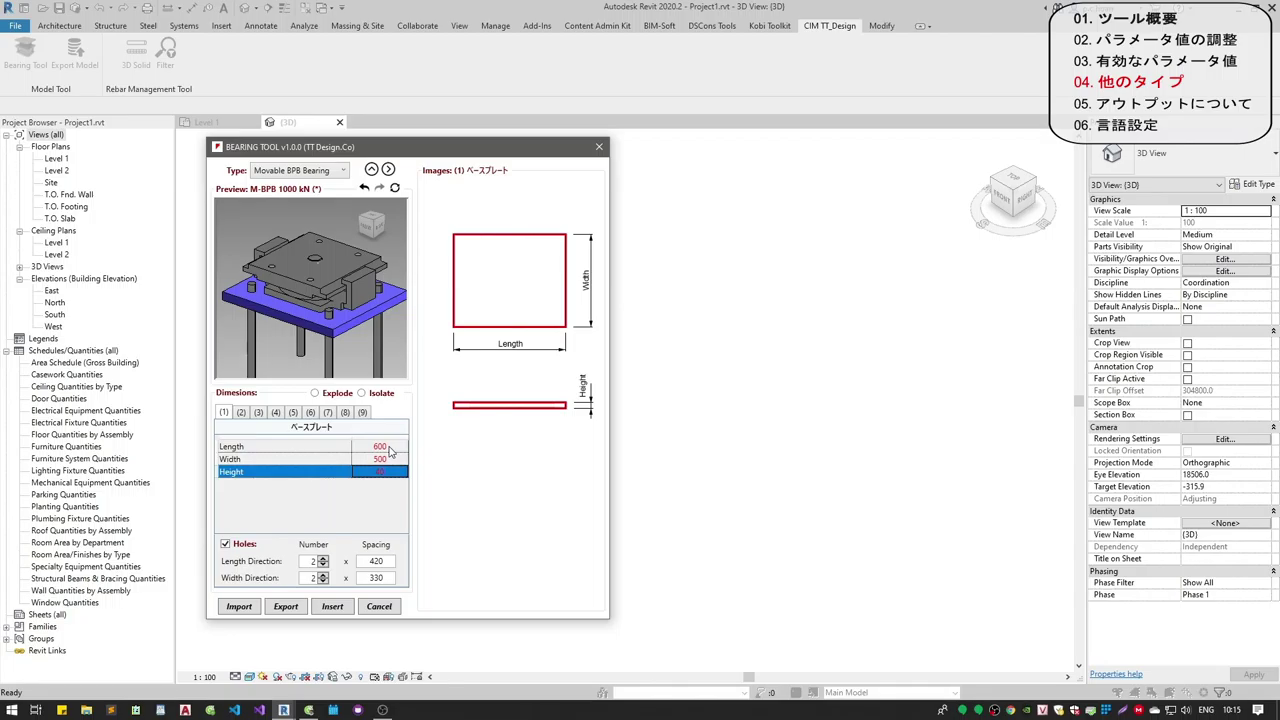
pyautogui.doubleClick(376, 561)
pyautogui.write('200')
pyautogui.press('Return')
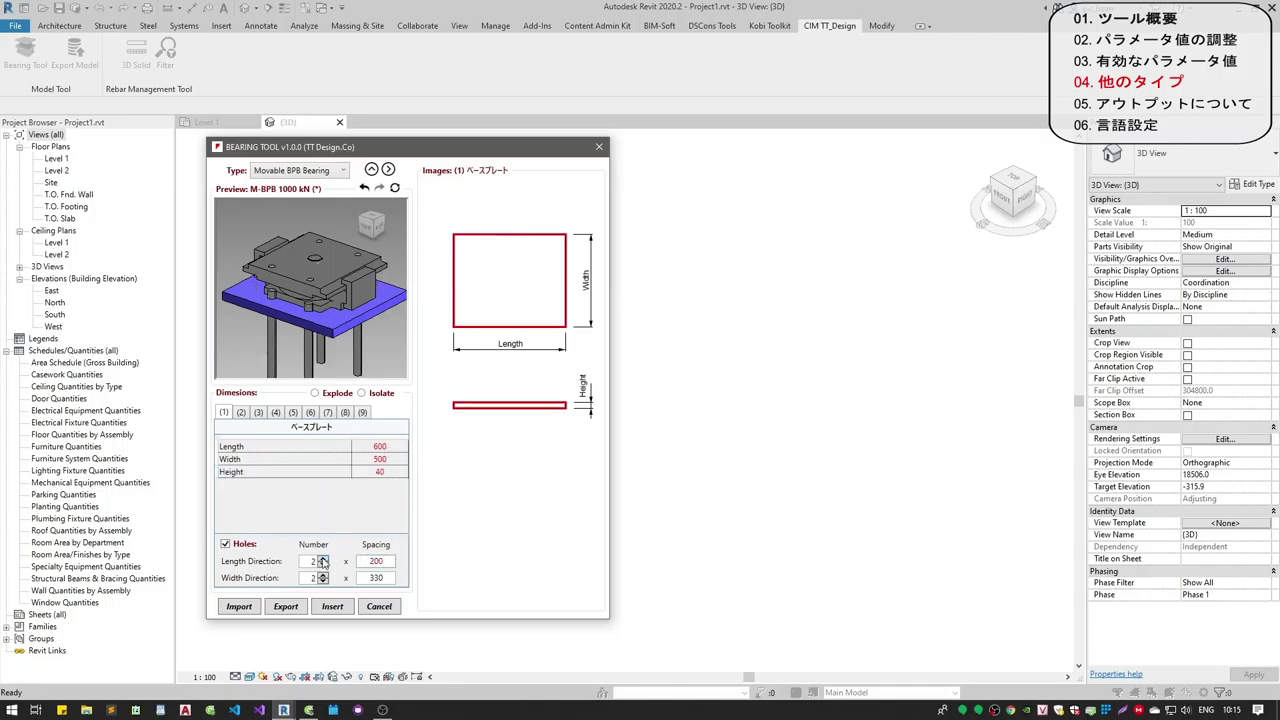
pyautogui.click(323, 559)
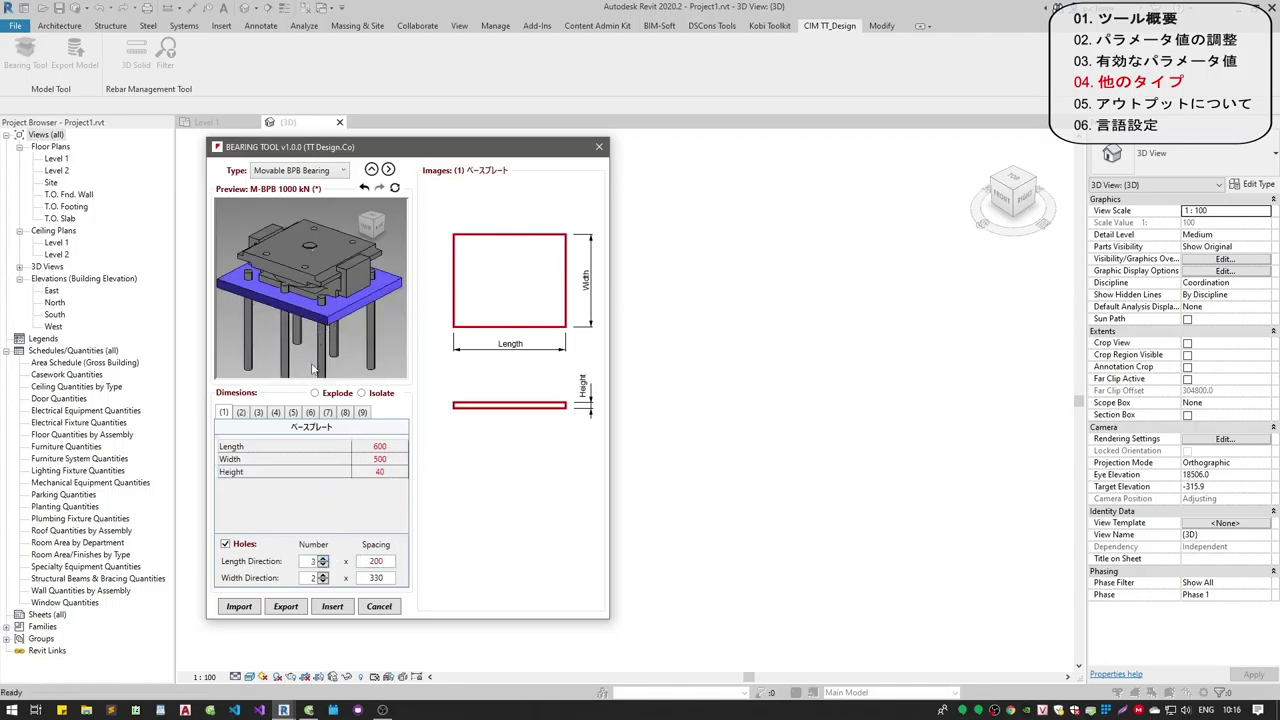
# - Give the upper shoe (上沓) a Diameter of 80 and an M_D of 35
pyautogui.click(311, 412)
pyautogui.click(328, 412)
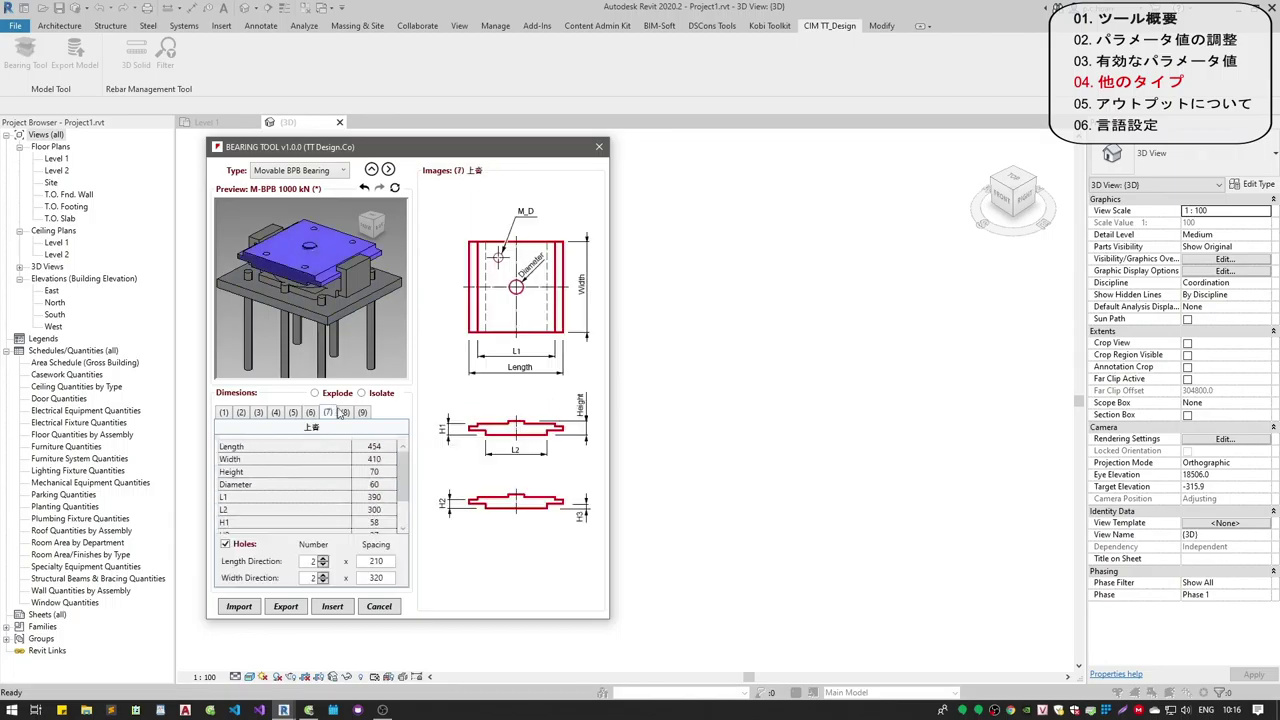
pyautogui.click(317, 298)
pyautogui.doubleClick(381, 484)
pyautogui.write('80')
pyautogui.press('Return')
pyautogui.scroll(-1, 380, 490)
pyautogui.click(378, 522)
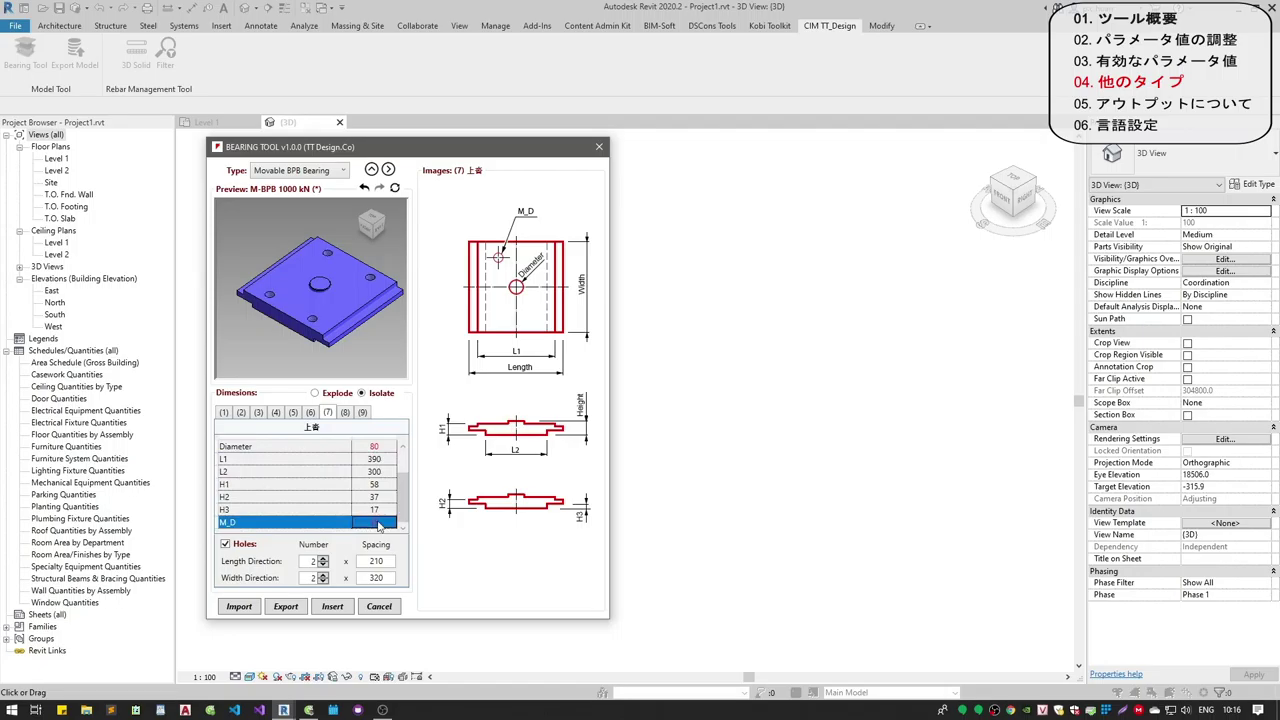
pyautogui.click(246, 548)
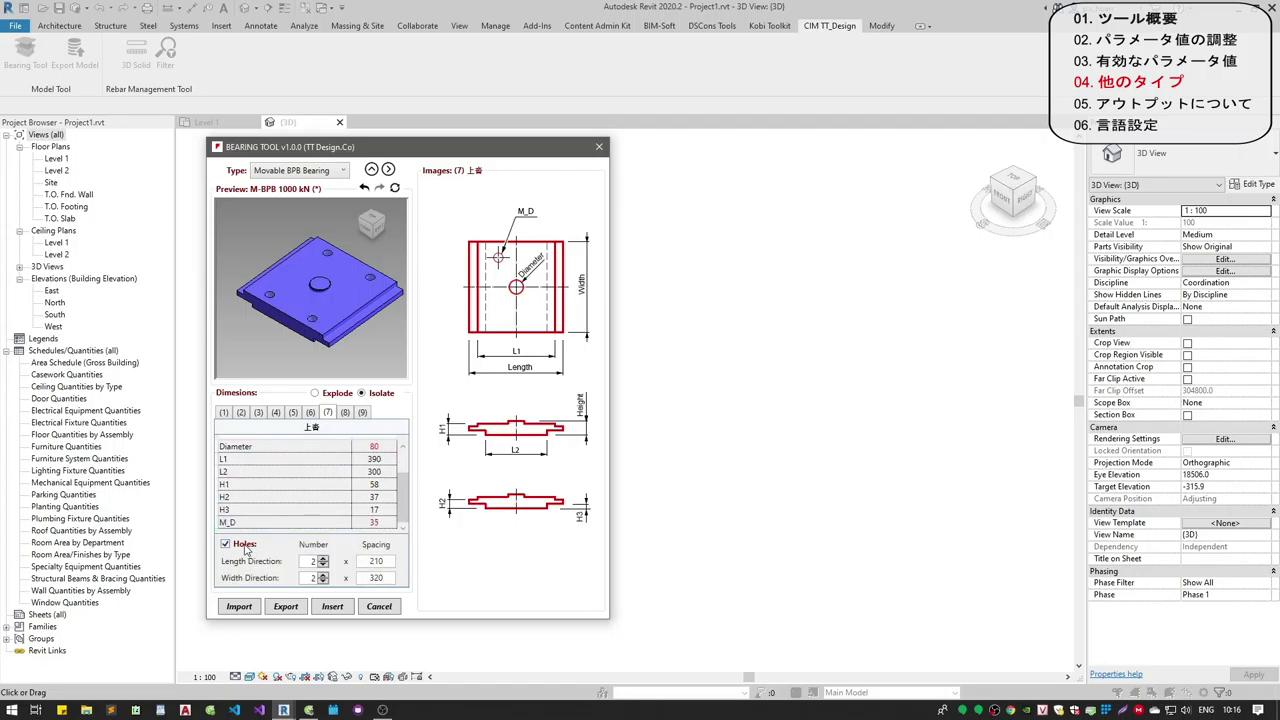
# - Show the dimension drawings panel again and open the Movable BPB size gallery
pyautogui.click(388, 170)
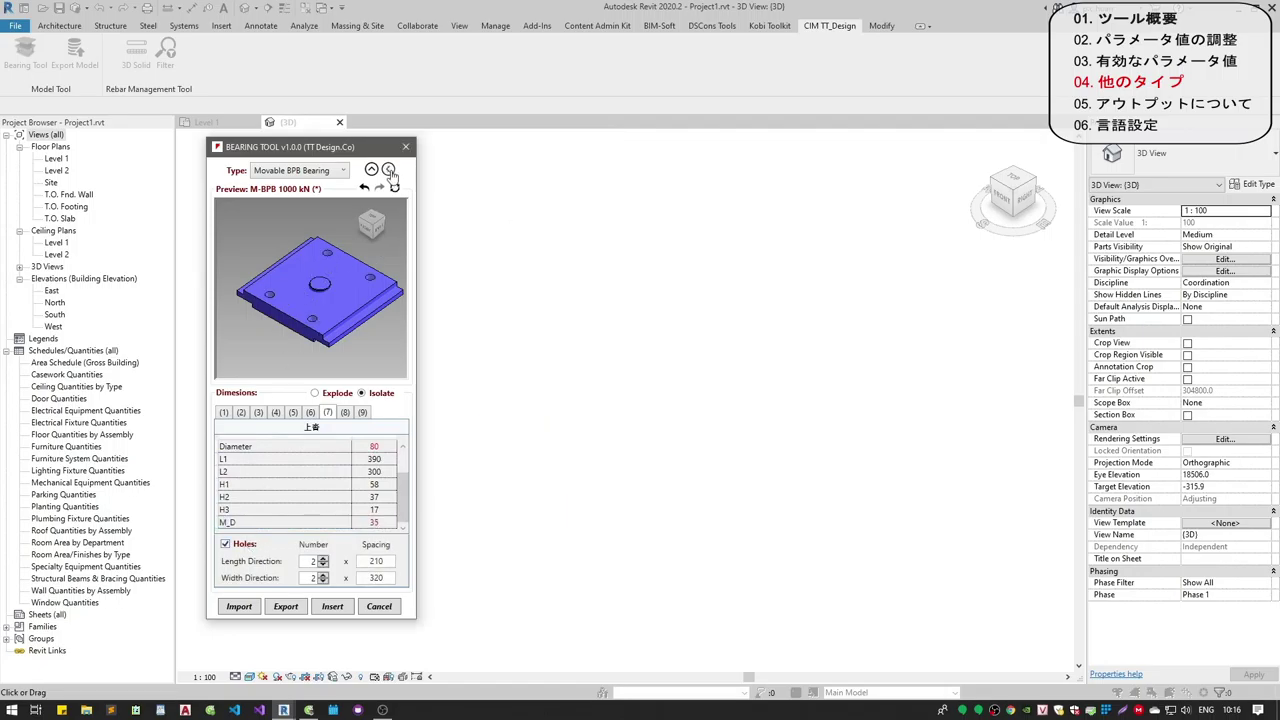
pyautogui.click(390, 172)
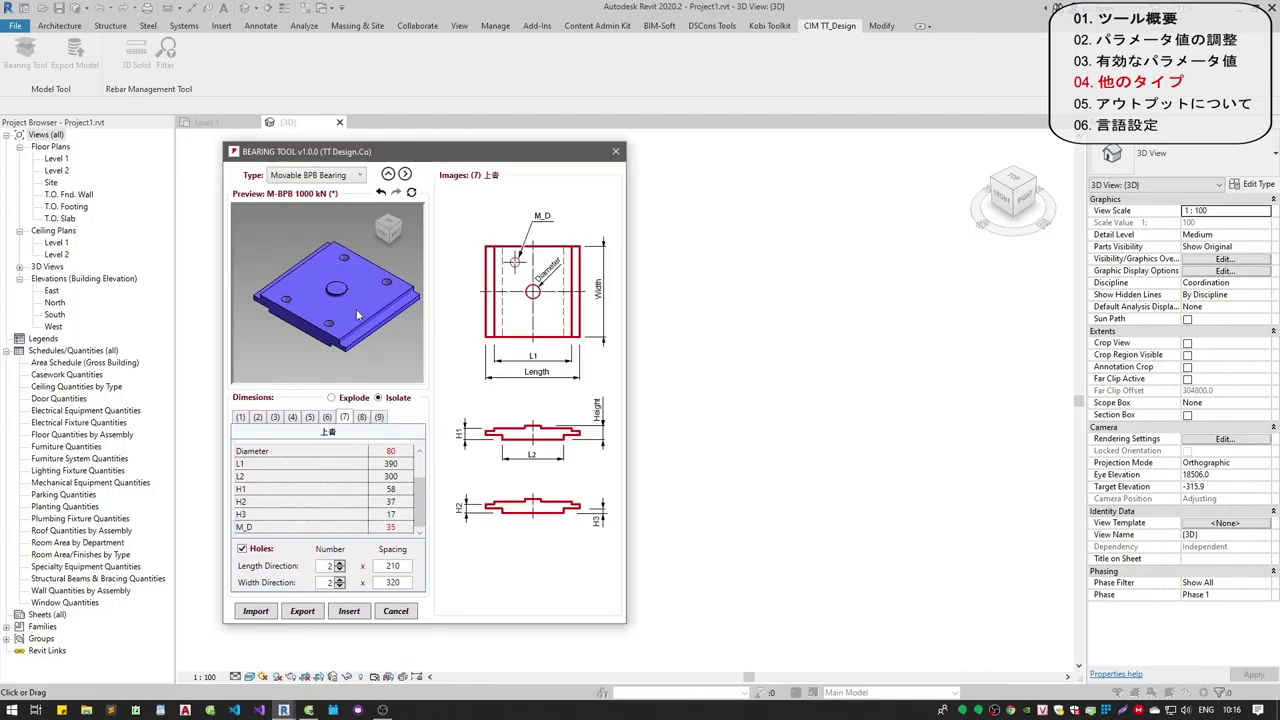
pyautogui.click(388, 174)
pyautogui.scroll(3, 365, 250)
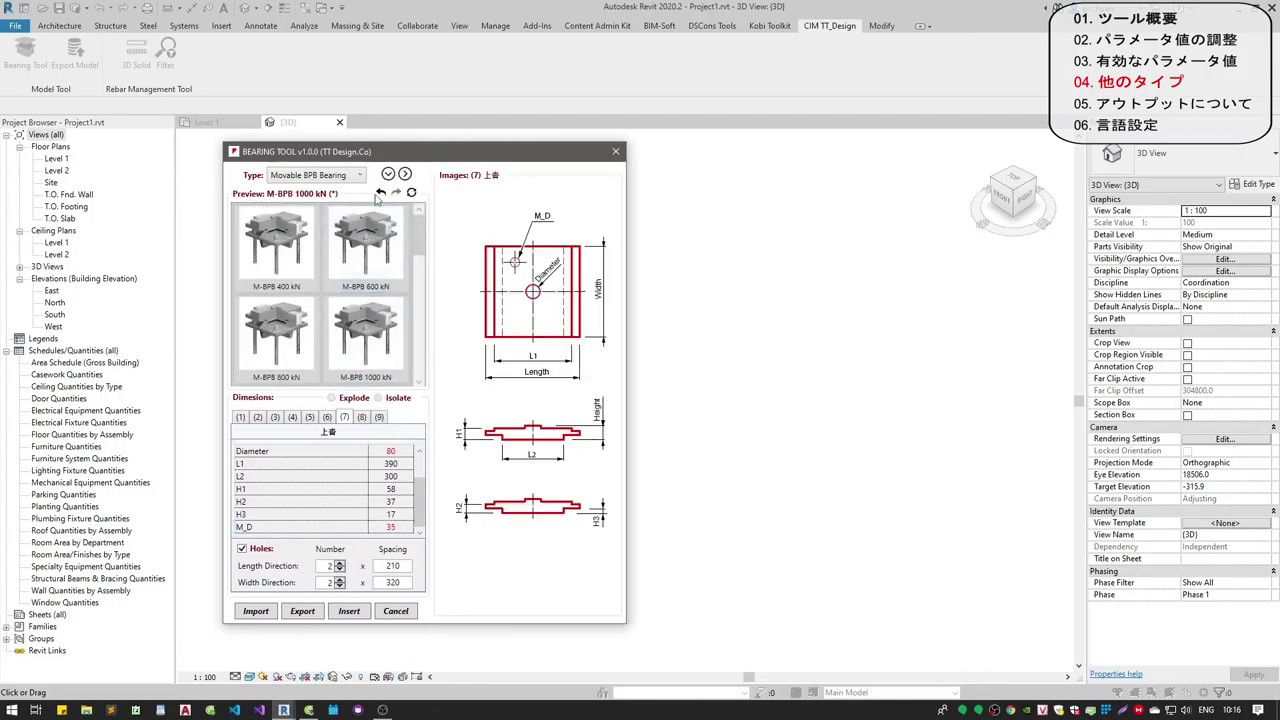
# - Switch to Others Bearing and preview Bearing Types 01, 02 and 03
pyautogui.click(297, 245)
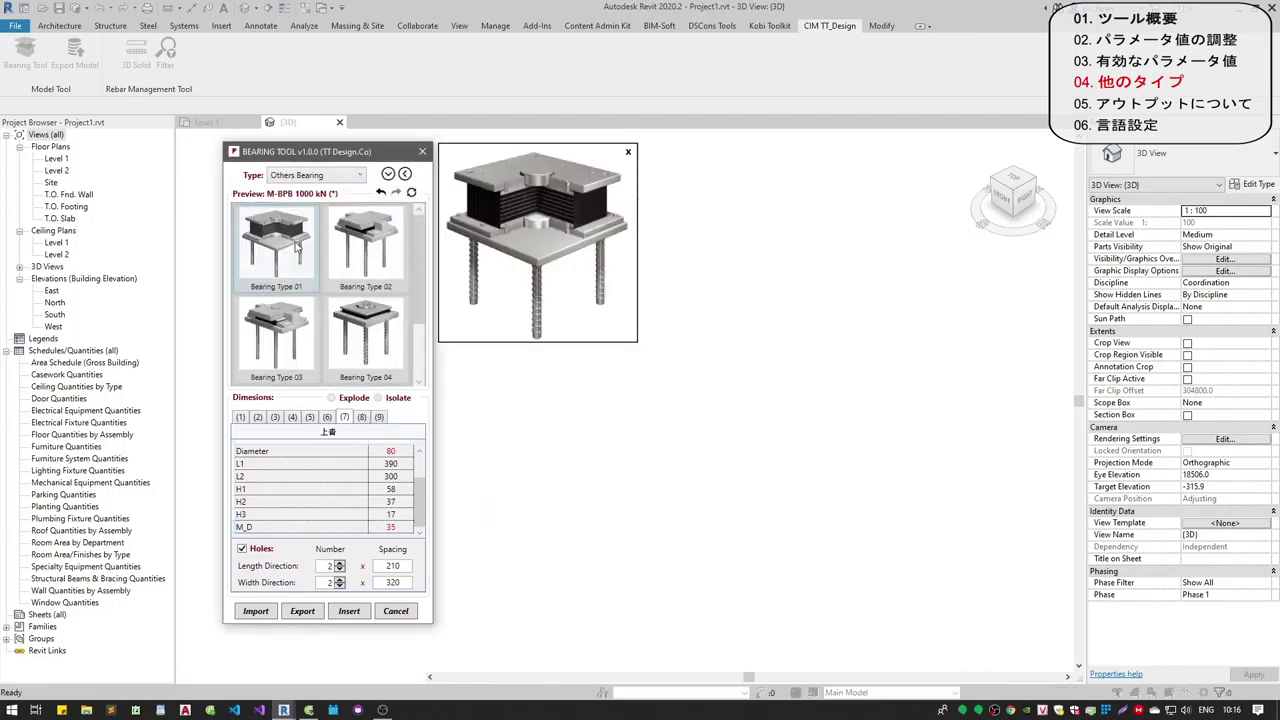
pyautogui.click(295, 248)
pyautogui.moveTo(325, 305); pyautogui.dragTo(336, 319, button='middle')
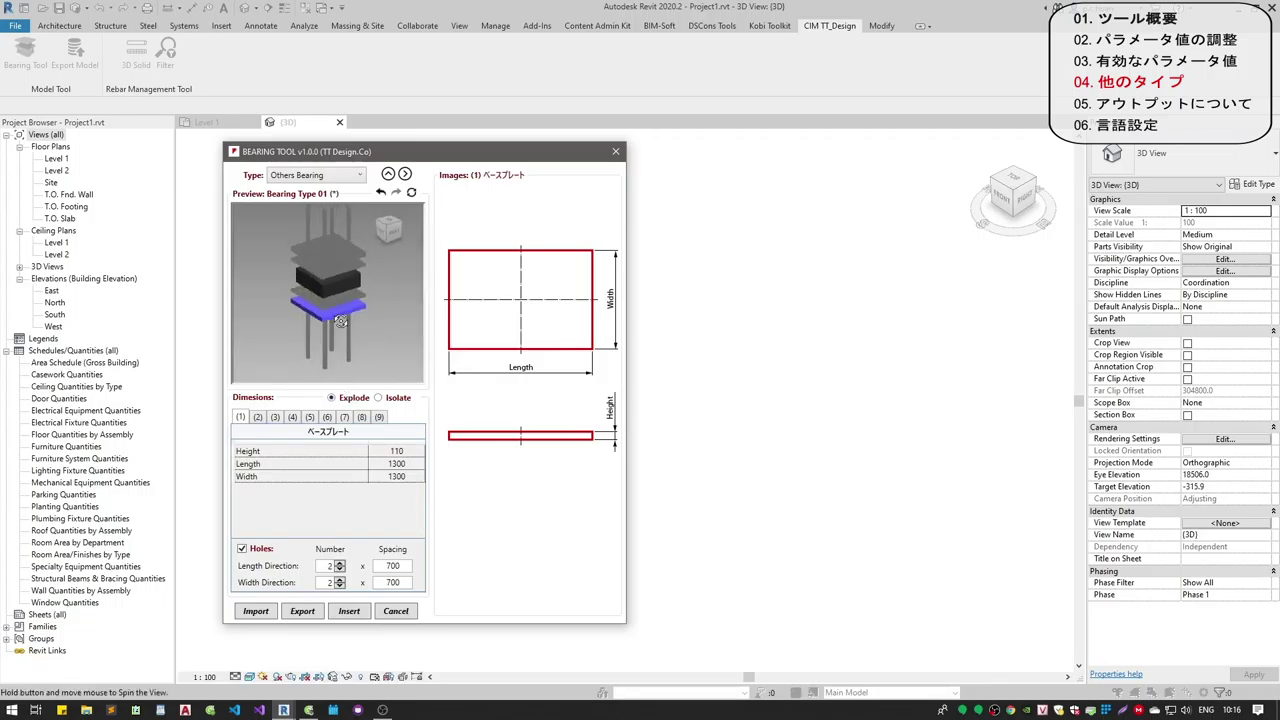
pyautogui.click(388, 174)
pyautogui.click(371, 270)
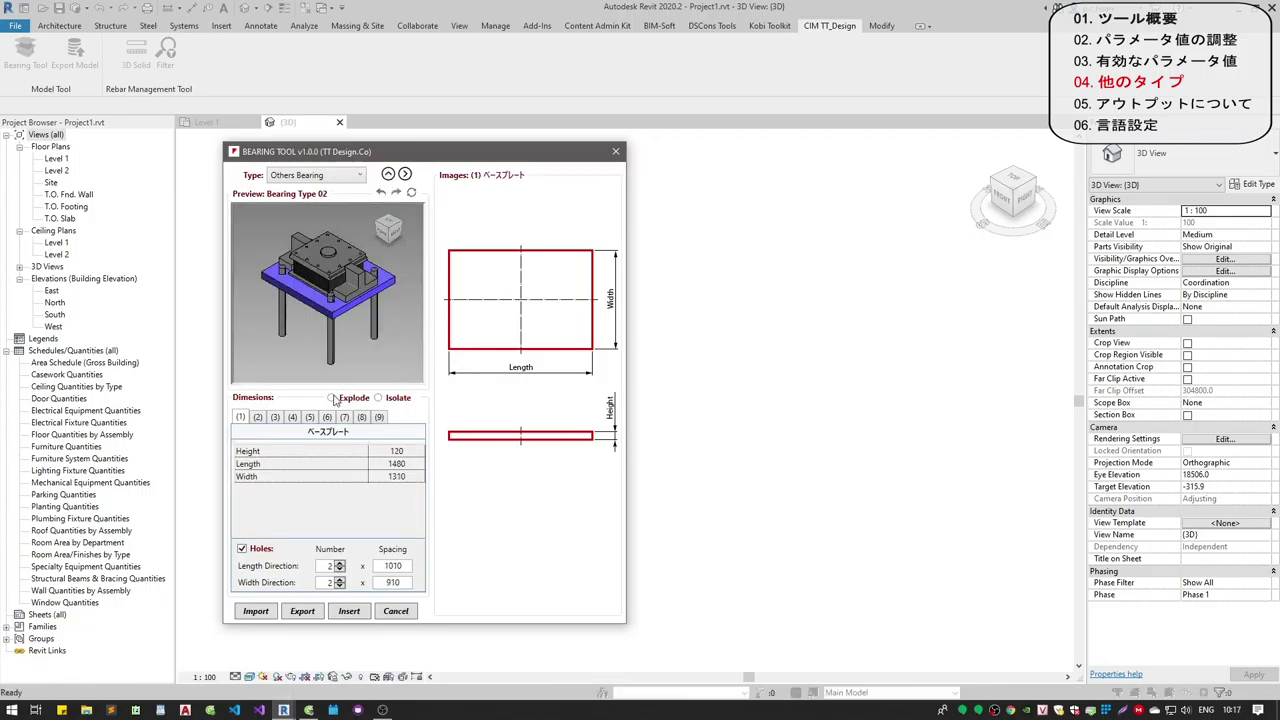
pyautogui.click(388, 174)
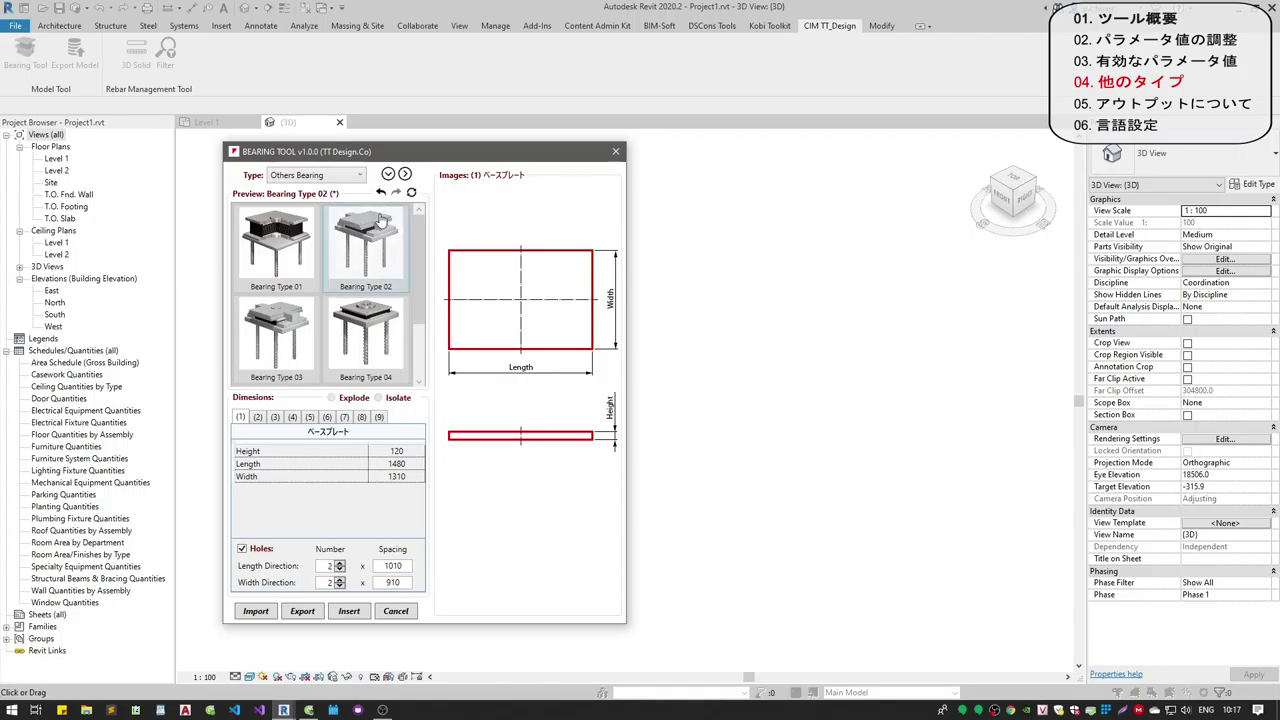
pyautogui.click(282, 262)
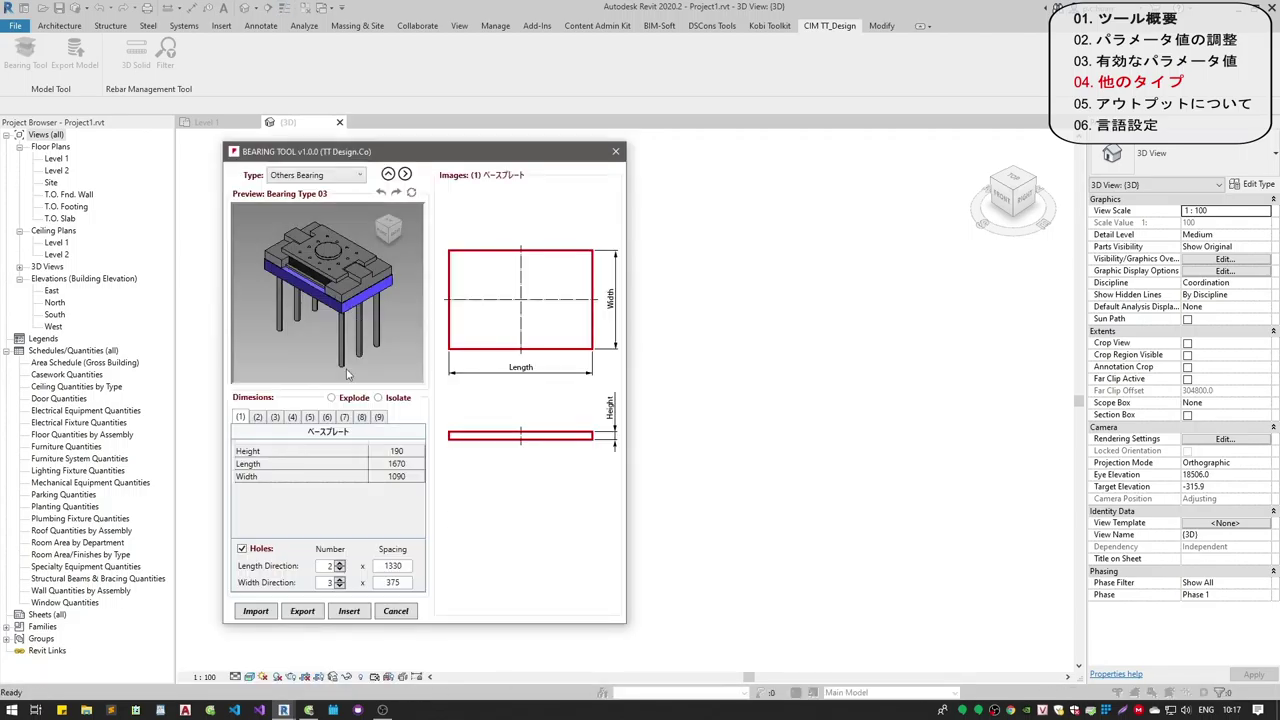
# - Choose Bearing Type 05, browse its part dimension tabs (3)–(8), and bring up Export
pyautogui.click(388, 174)
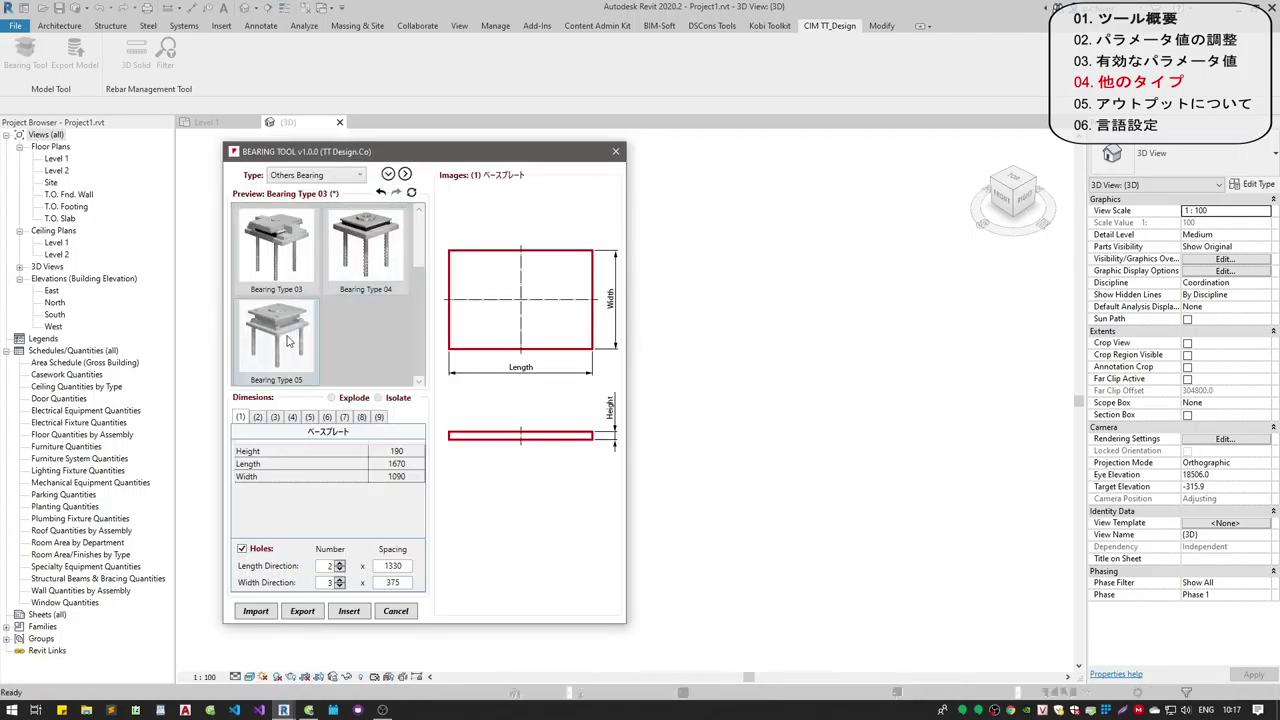
pyautogui.click(280, 262)
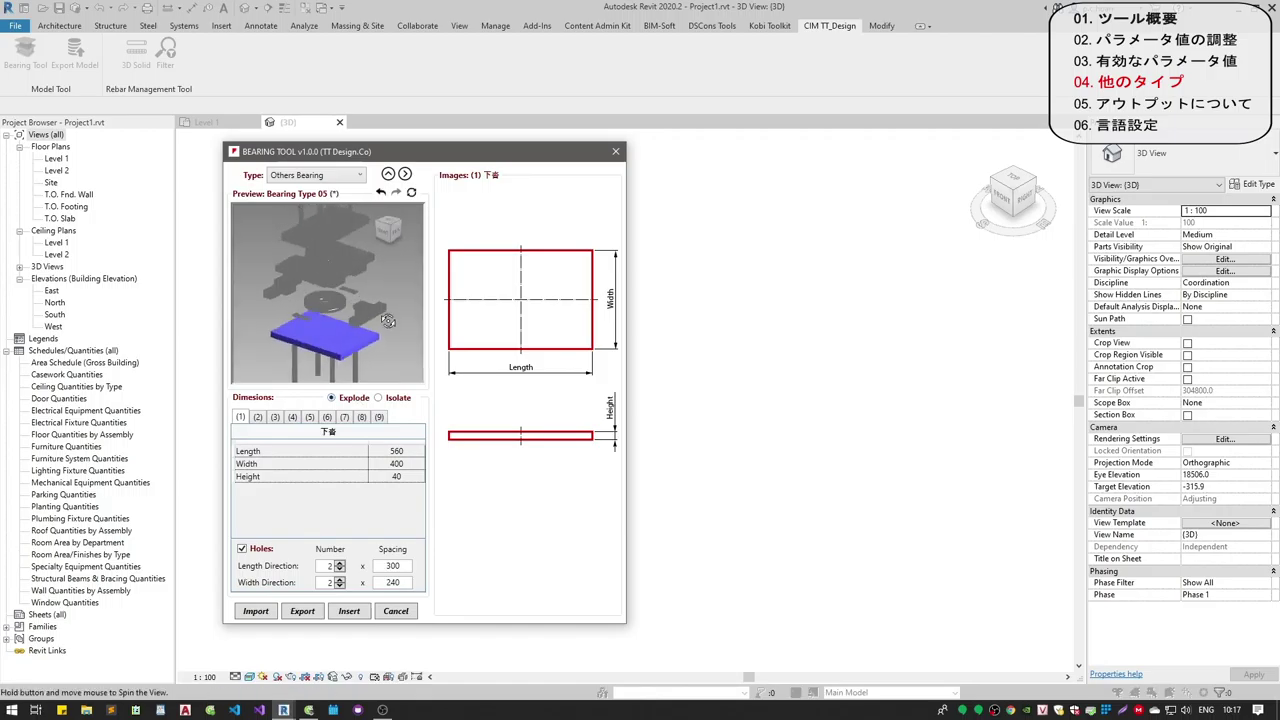
pyautogui.click(274, 417)
pyautogui.click(290, 418)
pyautogui.click(309, 417)
pyautogui.click(326, 417)
pyautogui.click(344, 417)
pyautogui.click(361, 417)
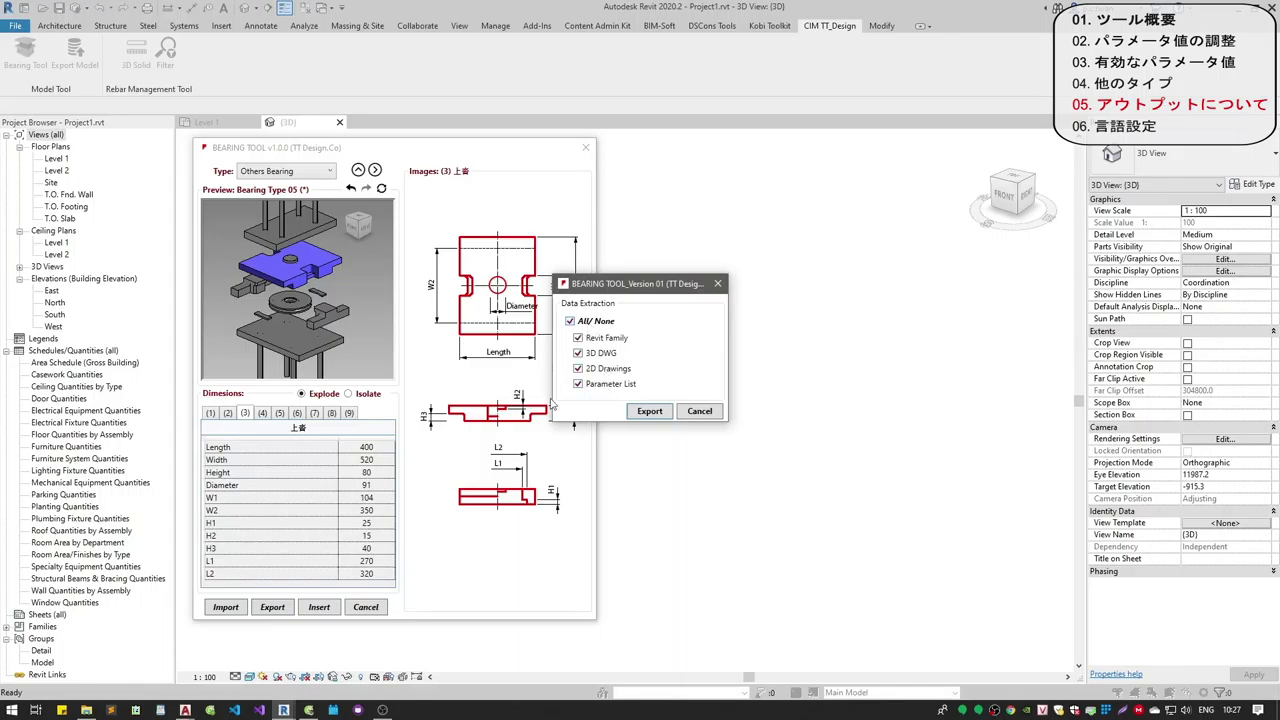
pyautogui.click(650, 411)
# - Export Bearing Type 05 to the Desktop\Export folder
pyautogui.moveTo(797, 525); pyautogui.dragTo(541, 160)
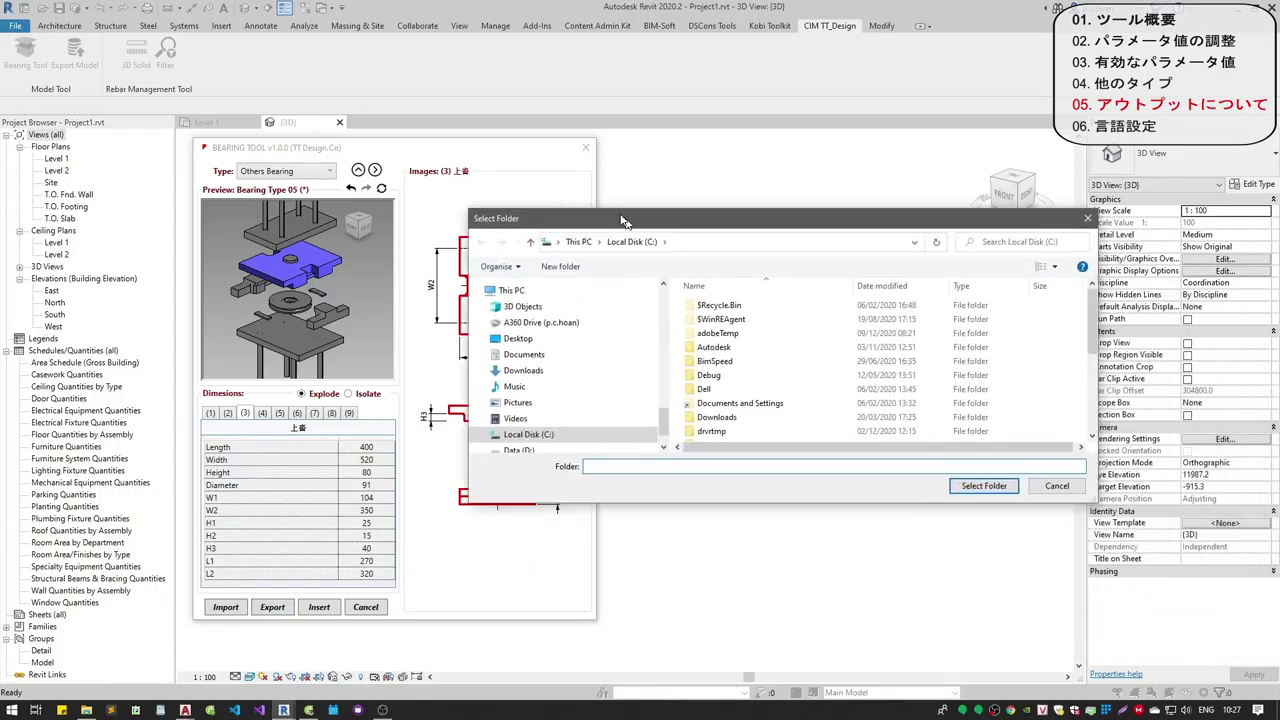
pyautogui.click(439, 277)
pyautogui.click(963, 355)
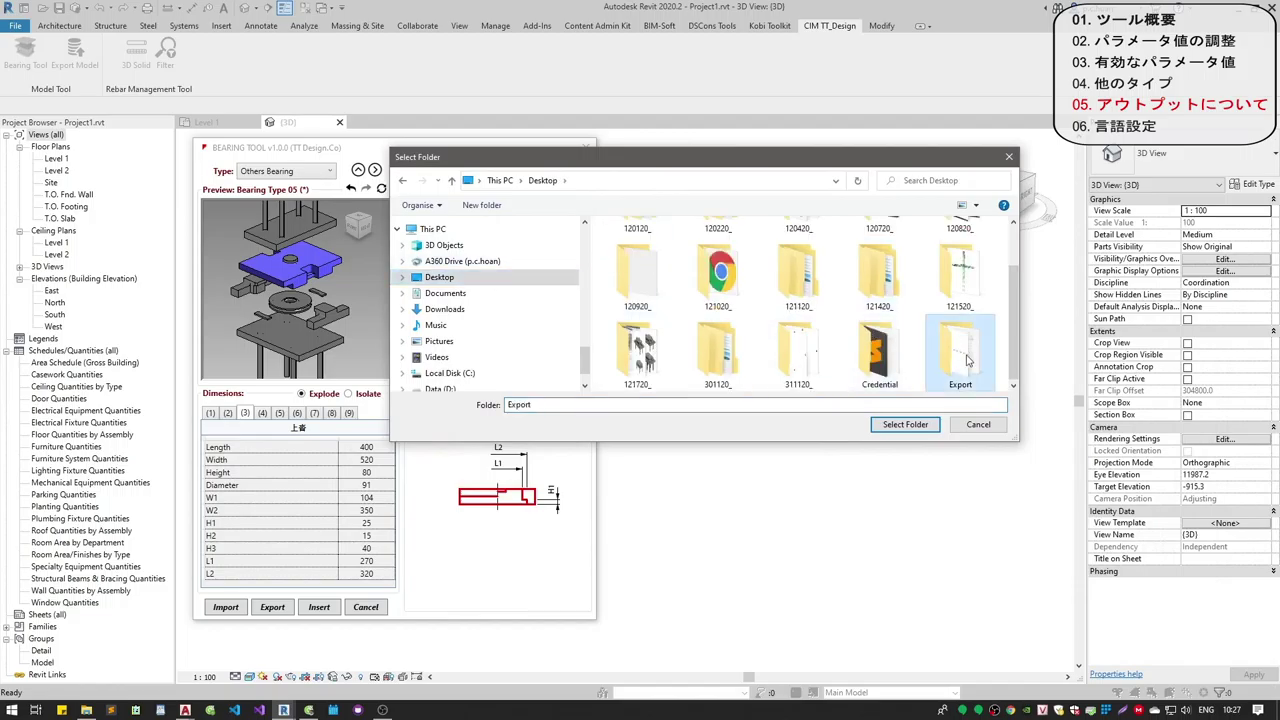
pyautogui.click(905, 425)
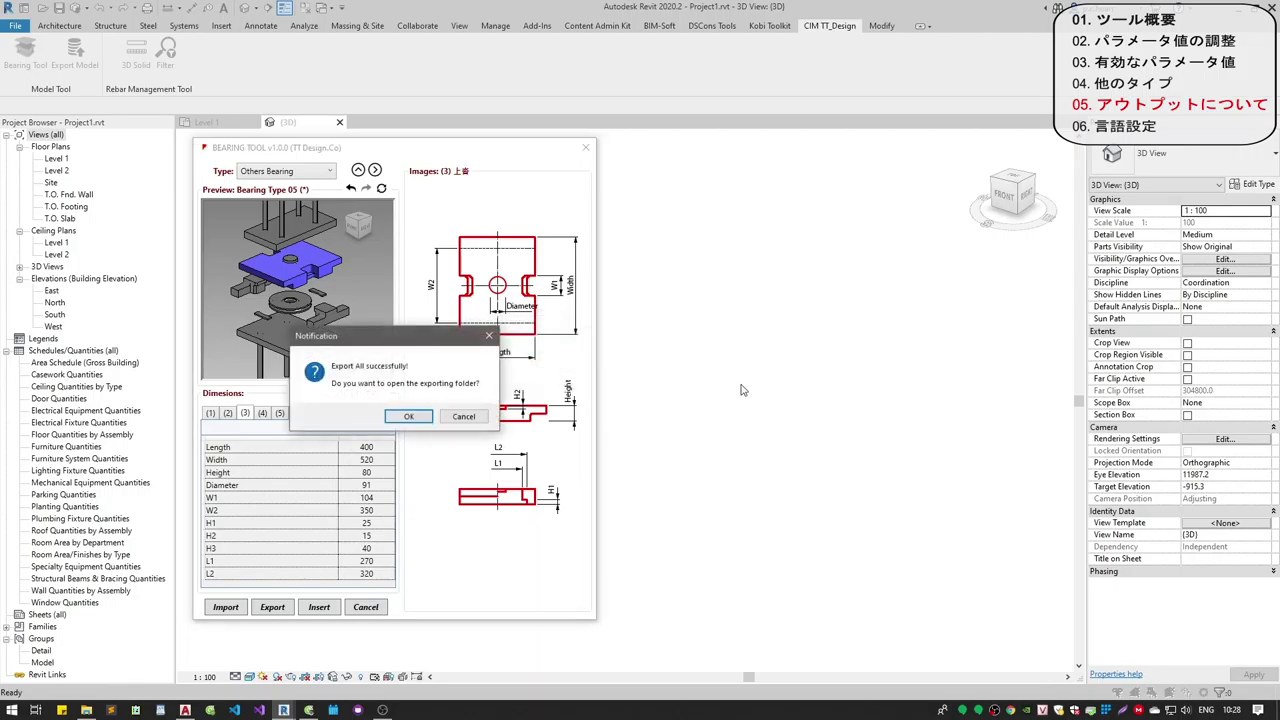
# - Open the Export folder and select the two exported DWG files
pyautogui.moveTo(420, 343); pyautogui.dragTo(656, 303)
pyautogui.click(648, 382)
pyautogui.moveTo(776, 312); pyautogui.dragTo(665, 166)
pyautogui.click(699, 235)
pyautogui.hotkey('alt', 'Tab')
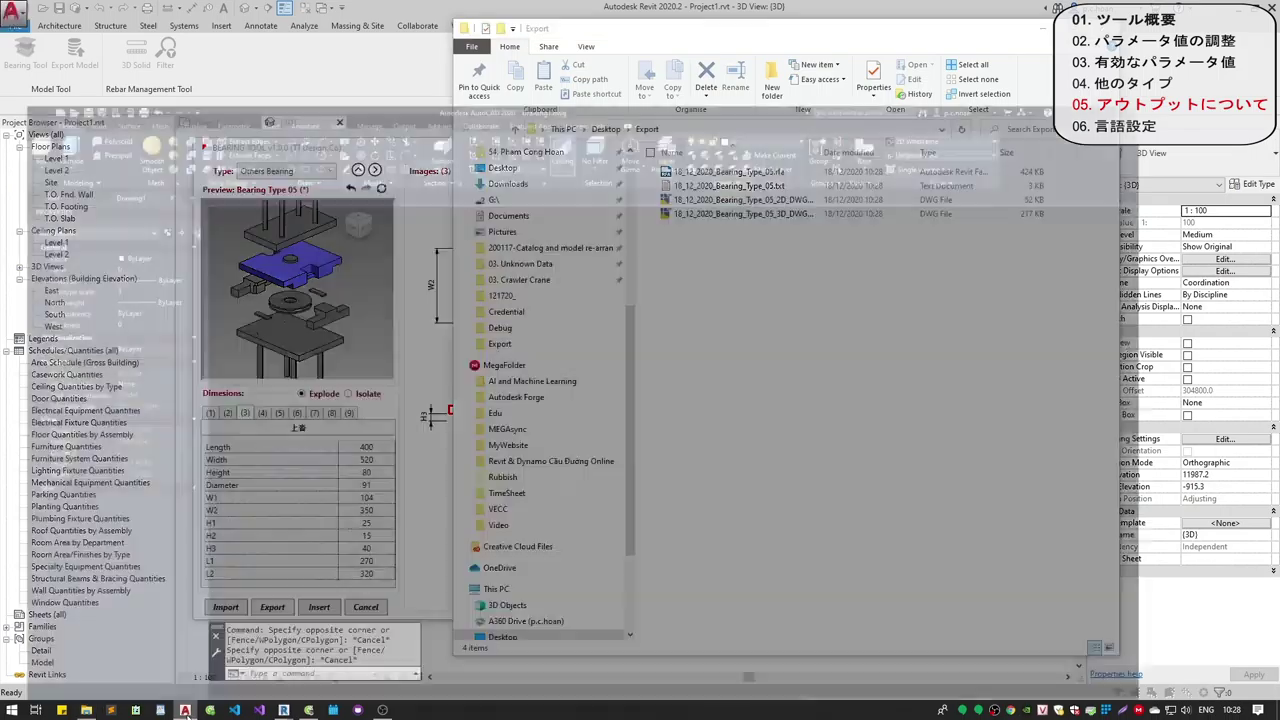
pyautogui.click(87, 711)
pyautogui.moveTo(750, 285)
pyautogui.mouseDown()
pyautogui.moveTo(706, 200)
pyautogui.moveTo(350, 102)
pyautogui.mouseUp()
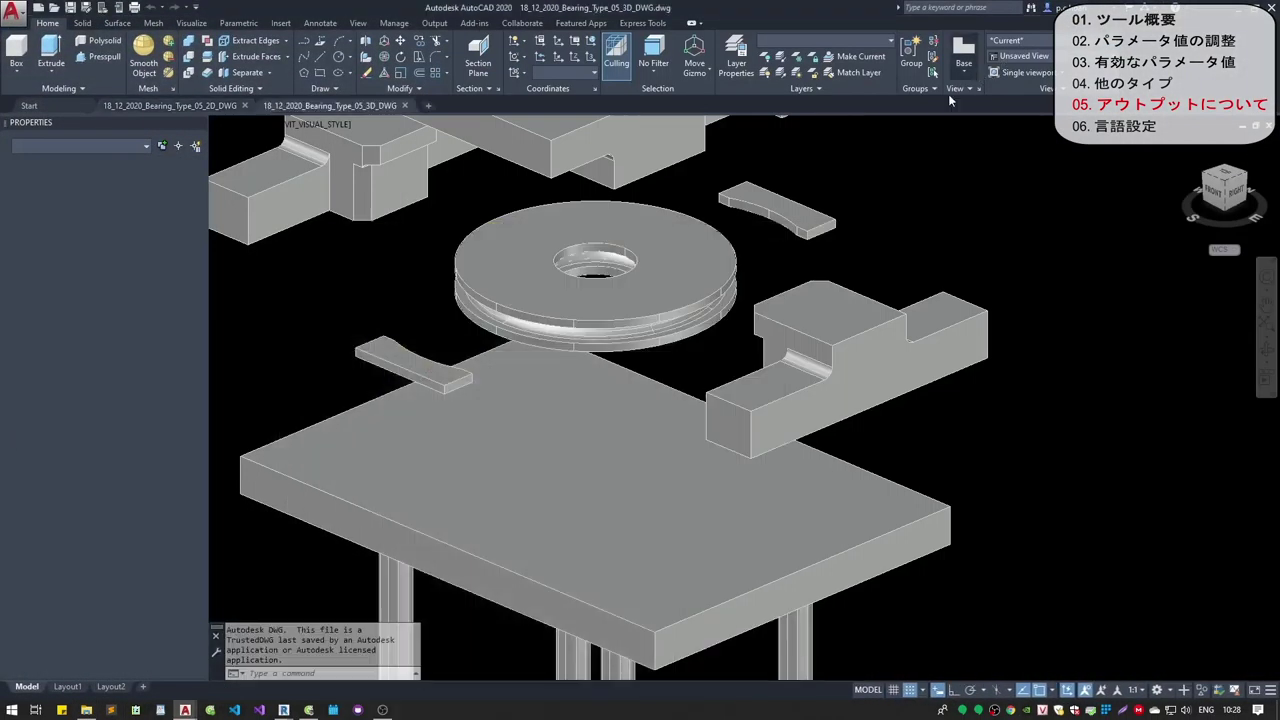
# - Explode the 3D bearing with X and move the four top posts down through the top plate
pyautogui.click(655, 330)
pyautogui.write('x')
pyautogui.press('Return')
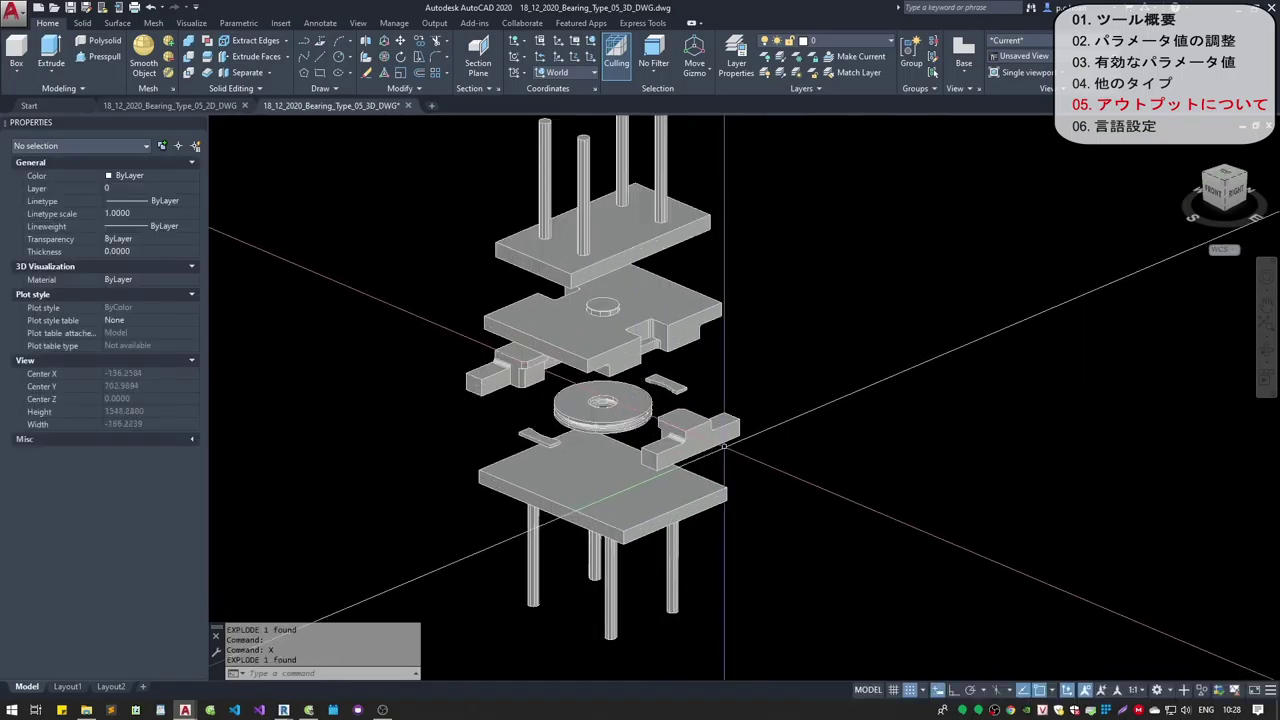
pyautogui.keyDown('shift'); pyautogui.moveTo(724, 288); pyautogui.dragTo(770, 350, button='middle'); pyautogui.keyUp('shift')
pyautogui.moveTo(757, 206); pyautogui.dragTo(514, 137)
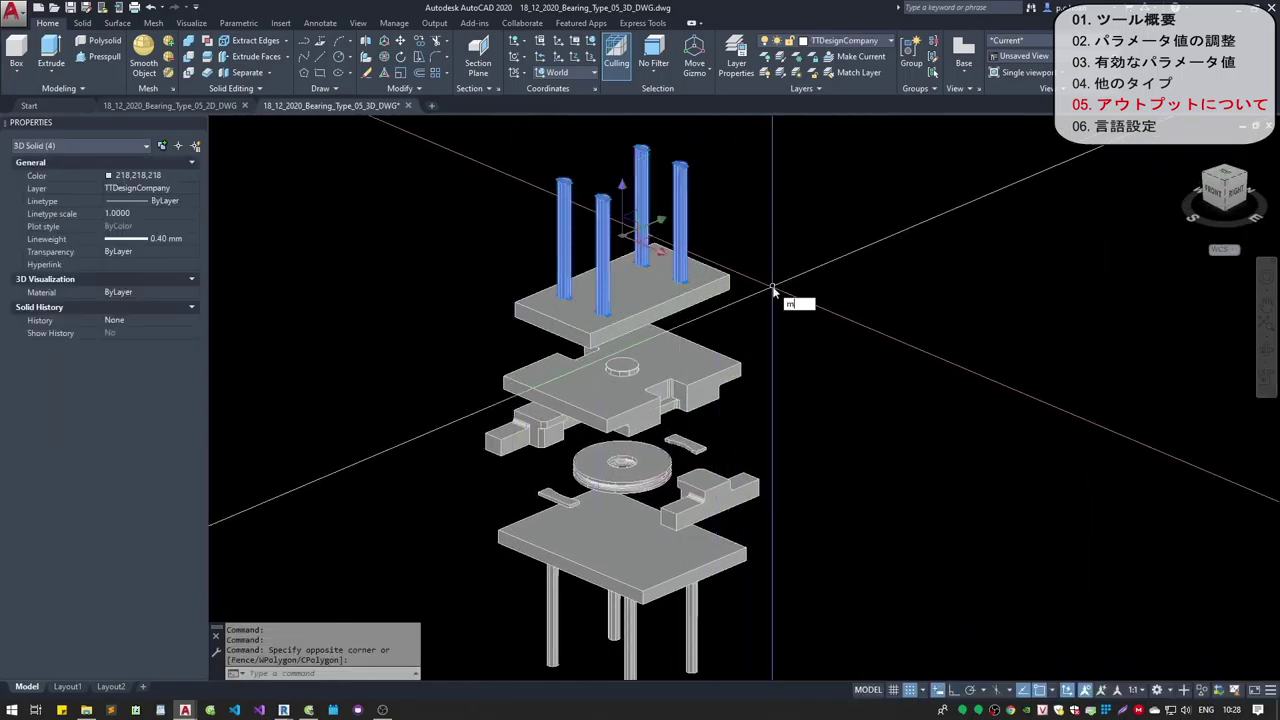
pyautogui.write('m')
pyautogui.press('Return')
pyautogui.click(823, 349)
pyautogui.click(840, 311)
pyautogui.keyDown('shift'); pyautogui.moveTo(840, 311); pyautogui.dragTo(795, 443, button='middle'); pyautogui.keyUp('shift')
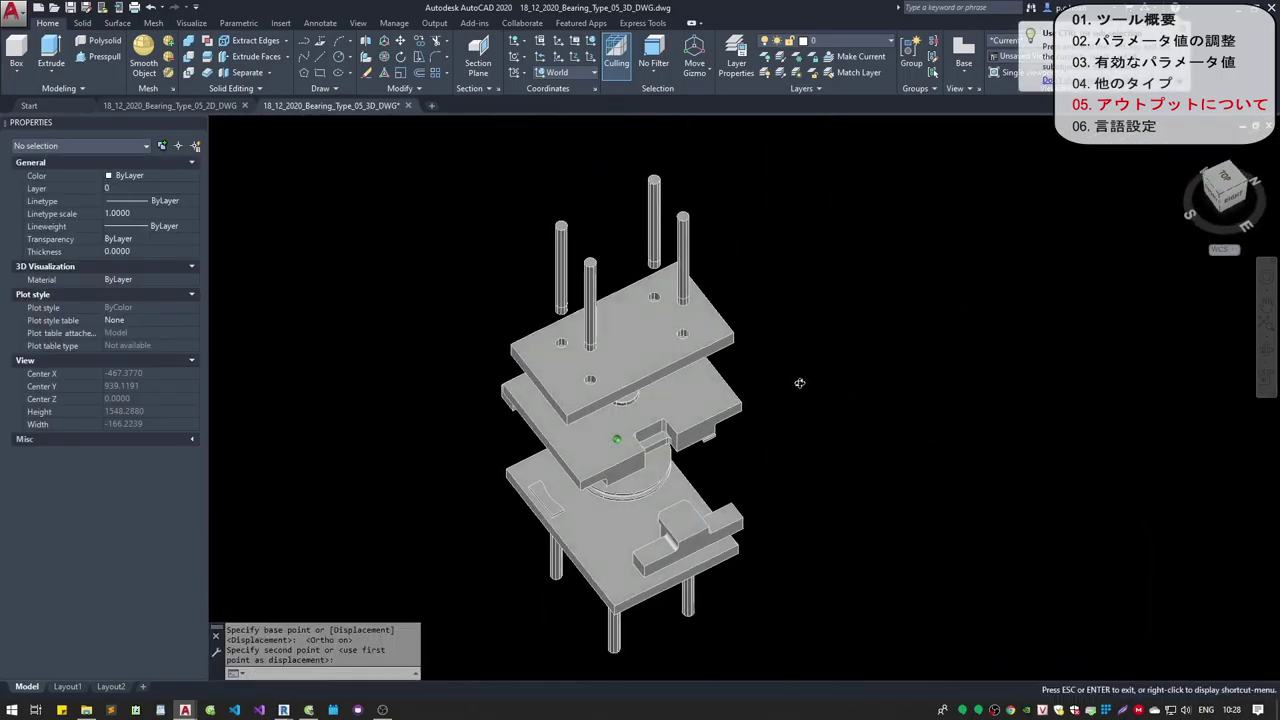
# - Move the bottom legs to a new position
pyautogui.moveTo(700, 480); pyautogui.dragTo(509, 557)
pyautogui.write('m')
pyautogui.press('Return')
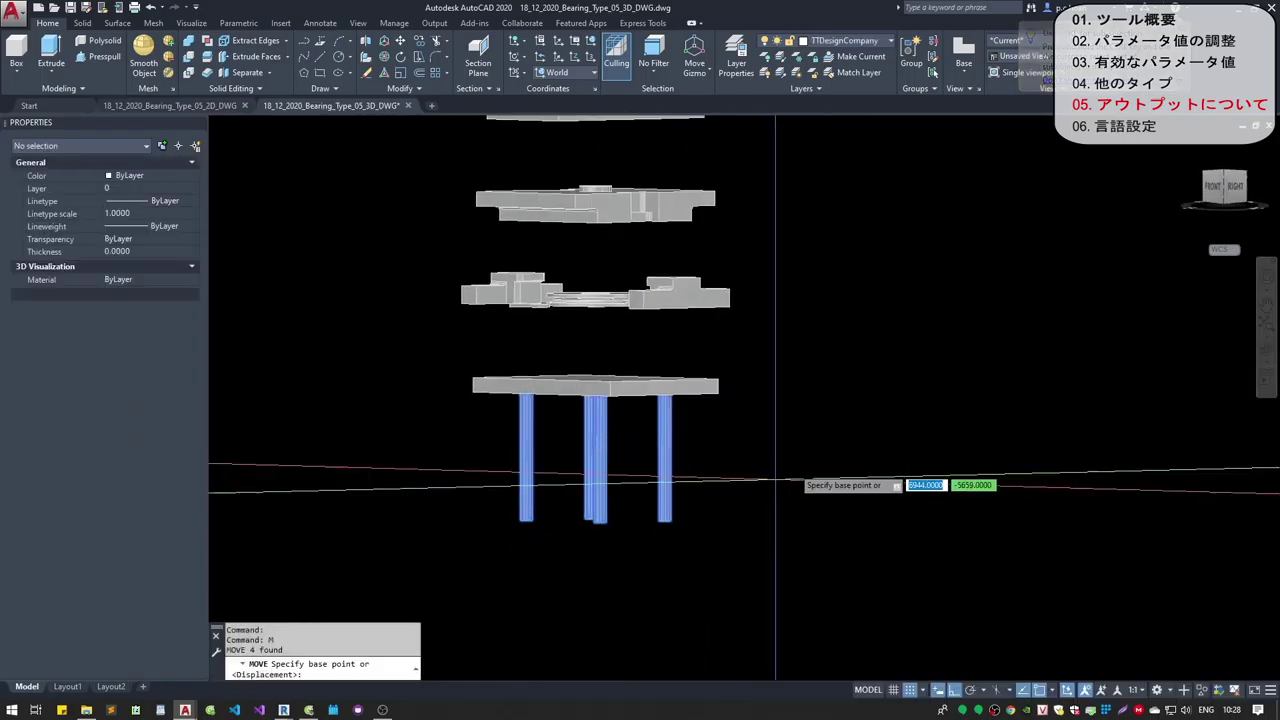
pyautogui.click(814, 486)
pyautogui.moveTo(814, 486)
pyautogui.keyDown('shift'); pyautogui.mouseDown(button='middle')
pyautogui.moveTo(702, 357)
pyautogui.moveTo(800, 470)
pyautogui.mouseUp(button='middle'); pyautogui.keyUp('shift')
pyautogui.click(800, 470)
# - Move the disk onto the top plate, then cancel moving the small side block
pyautogui.click(604, 301)
pyautogui.write('m')
pyautogui.press('Return')
pyautogui.click(814, 365)
pyautogui.click(709, 317)
pyautogui.moveTo(814, 365)
pyautogui.keyDown('shift'); pyautogui.mouseDown(button='middle')
pyautogui.moveTo(709, 317)
pyautogui.moveTo(820, 354)
pyautogui.mouseUp(button='middle'); pyautogui.keyUp('shift')
pyautogui.click(708, 428)
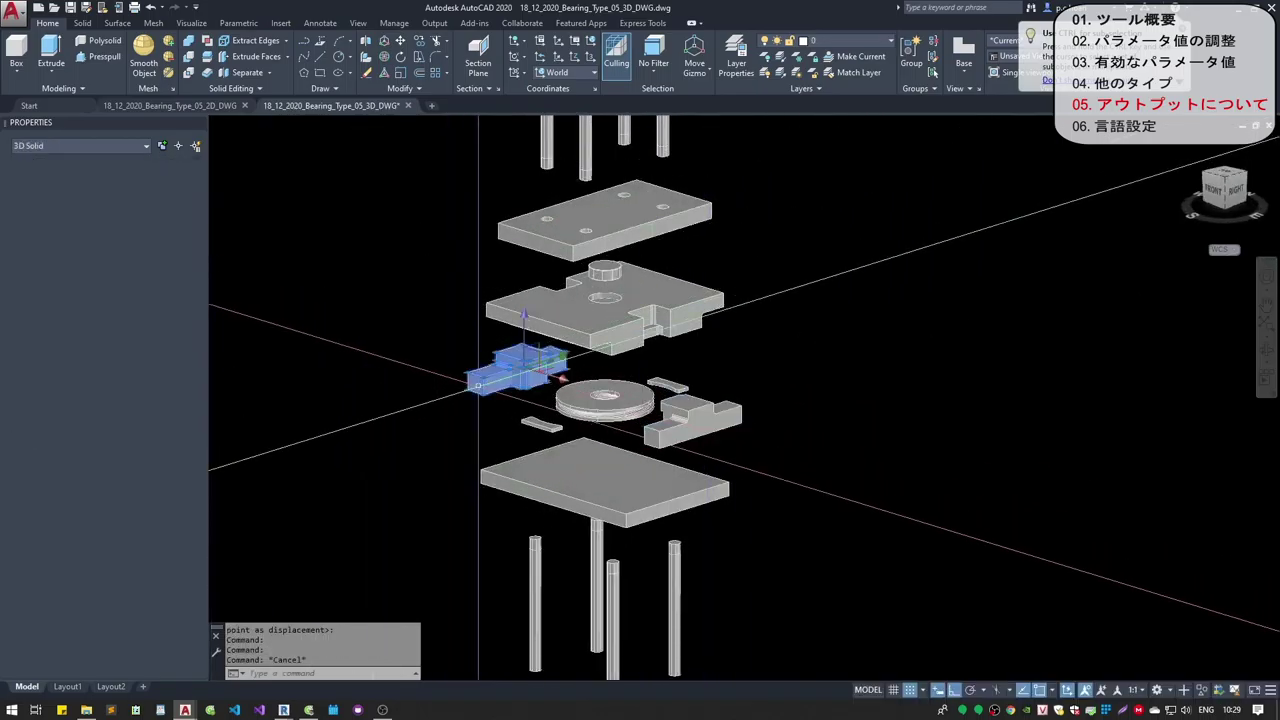
pyautogui.press('Escape')
pyautogui.press('Escape')
# - Switch to the 2D parts drawing
pyautogui.scroll(-2, 586, 347)
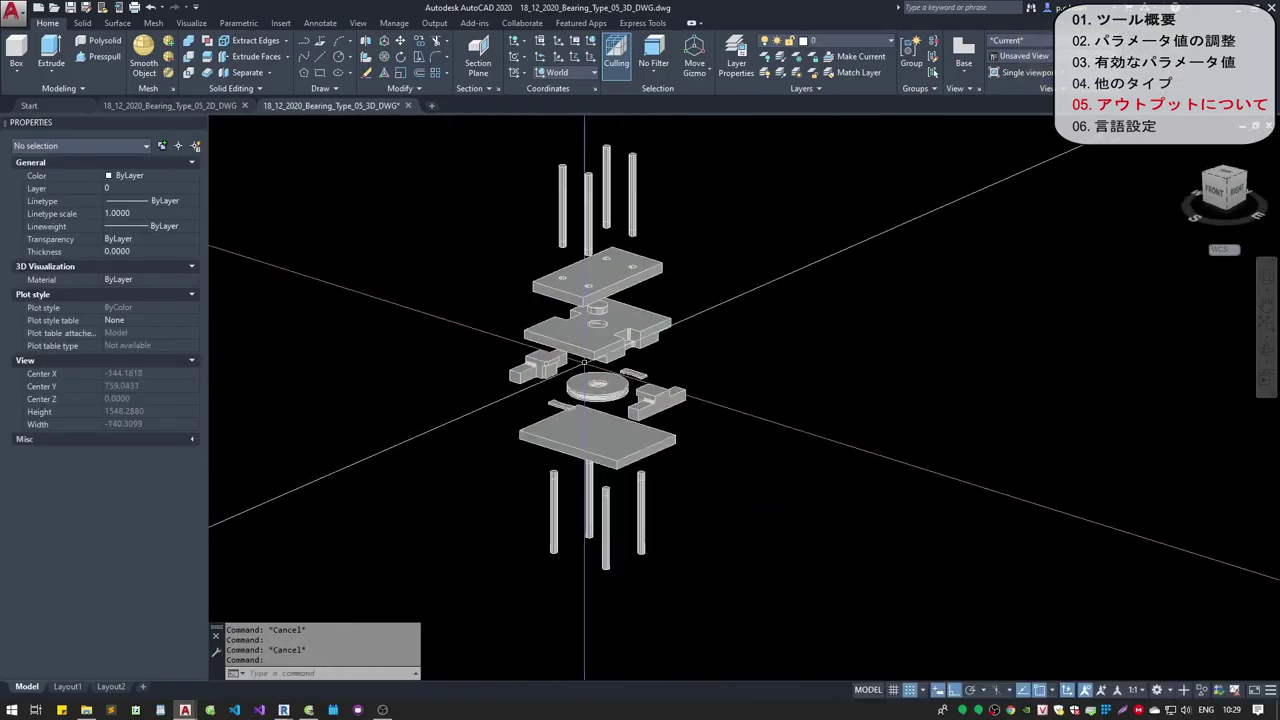
pyautogui.click(168, 105)
pyautogui.scroll(2, 505, 397)
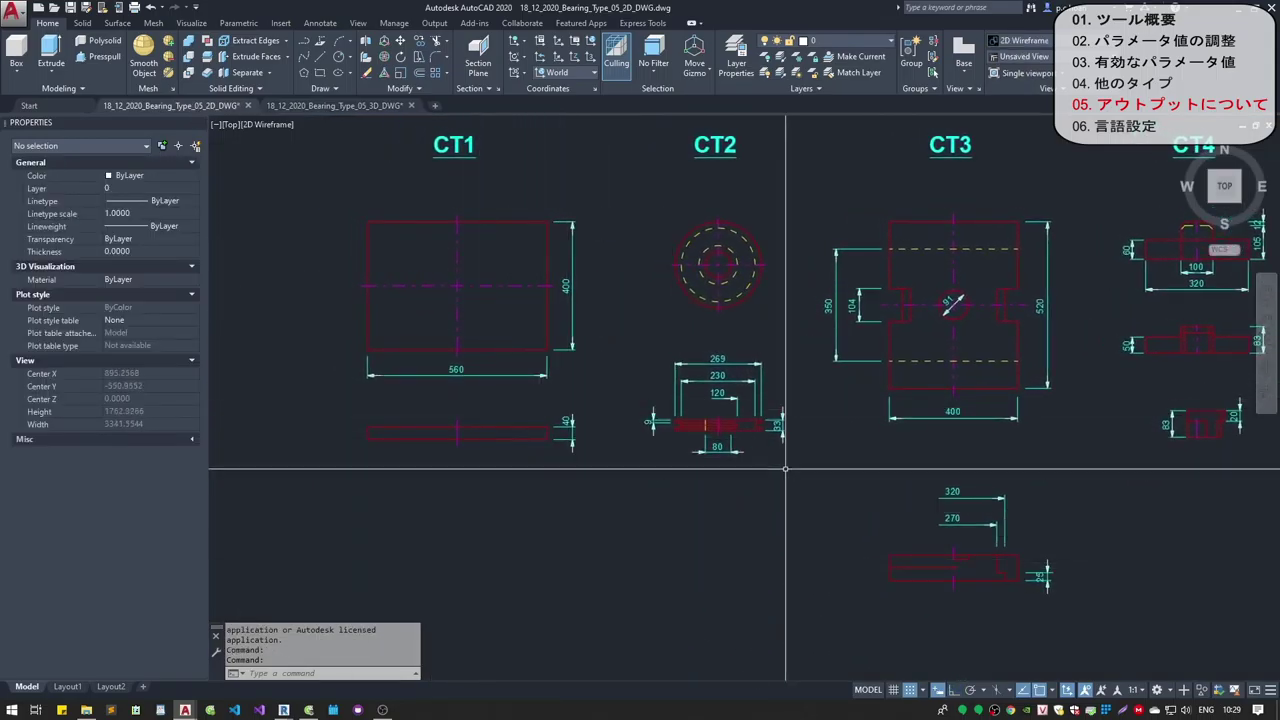
# - Pan and zoom across the 2D drawing to inspect parts CT4 through CT9
pyautogui.scroll(-2, 780, 457)
pyautogui.scroll(2, 866, 457)
pyautogui.moveTo(866, 457); pyautogui.dragTo(586, 437, button='middle')
pyautogui.moveTo(1027, 449); pyautogui.dragTo(737, 460, button='middle')
pyautogui.moveTo(993, 480); pyautogui.dragTo(752, 482, button='middle')
pyautogui.scroll(-2, 651, 503)
pyautogui.scroll(-1, 580, 430)
pyautogui.scroll(-1, 551, 558)
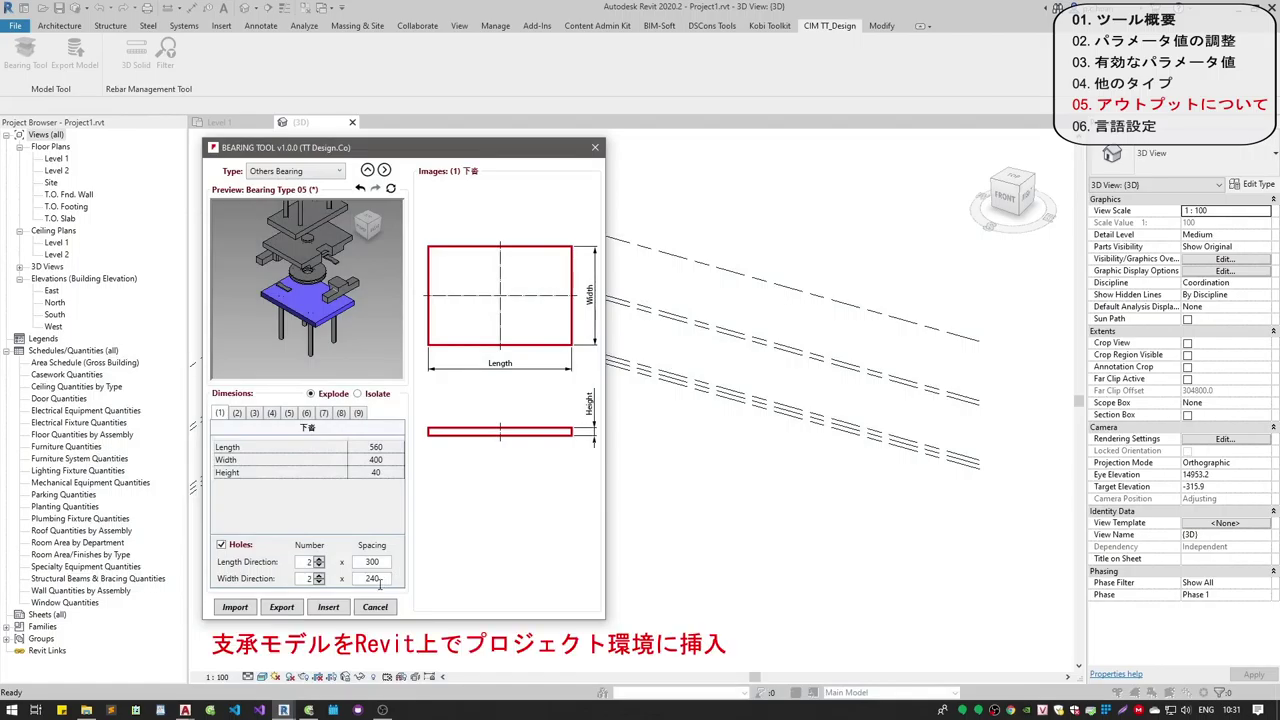
pyautogui.click(331, 607)
pyautogui.click(655, 477)
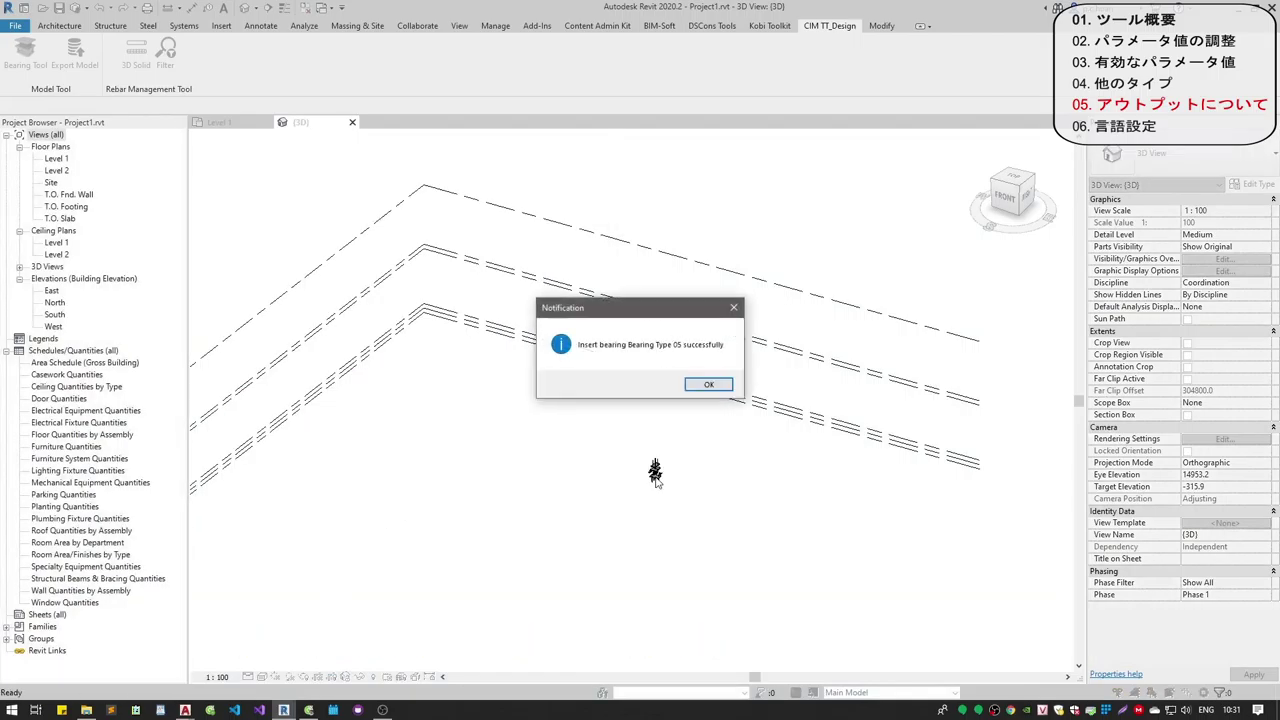
pyautogui.press('Return')
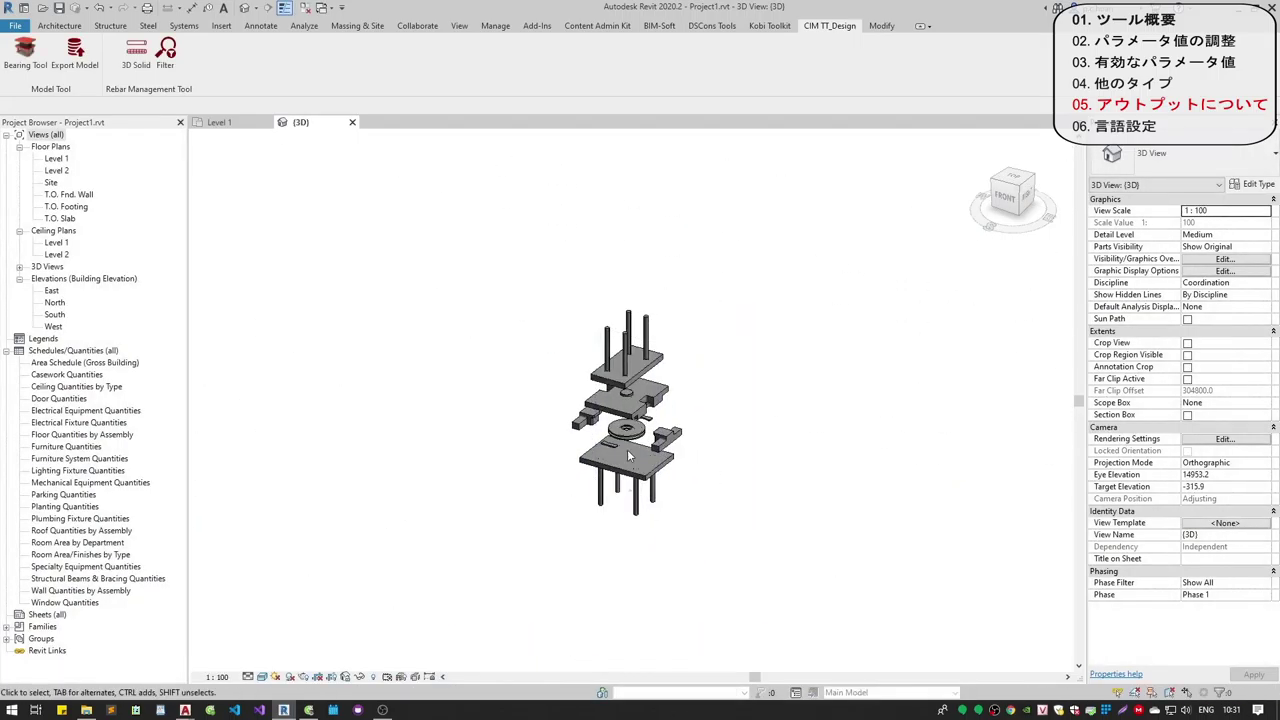
pyautogui.click(1172, 170)
pyautogui.click(1172, 170)
pyautogui.click(567, 55)
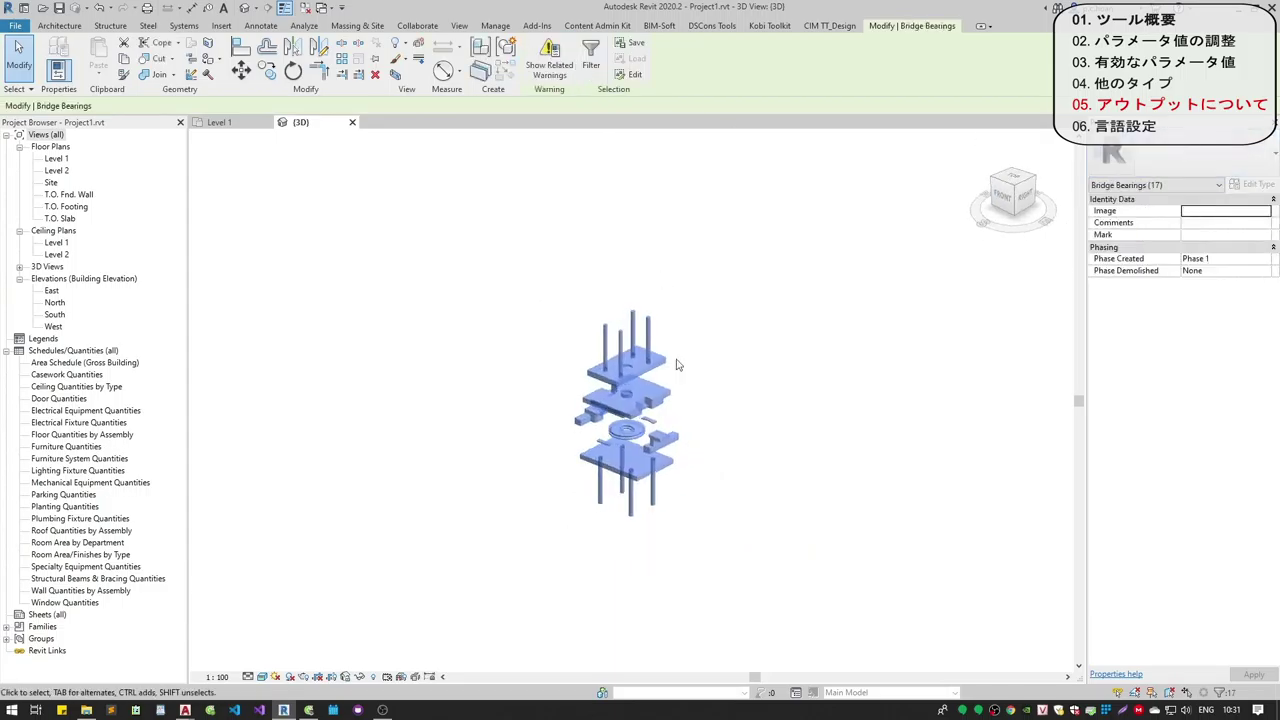
pyautogui.press('Escape')
pyautogui.scroll(4, 644, 405)
pyautogui.click(652, 265)
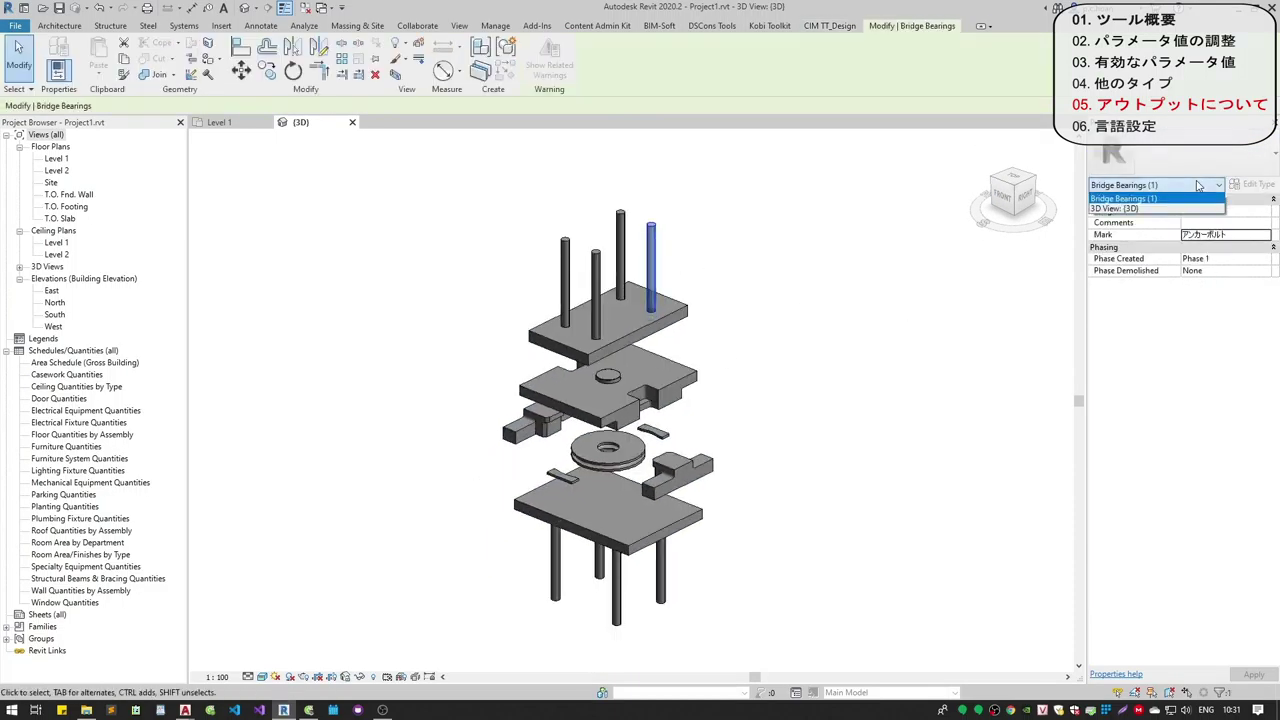
pyautogui.click(697, 376)
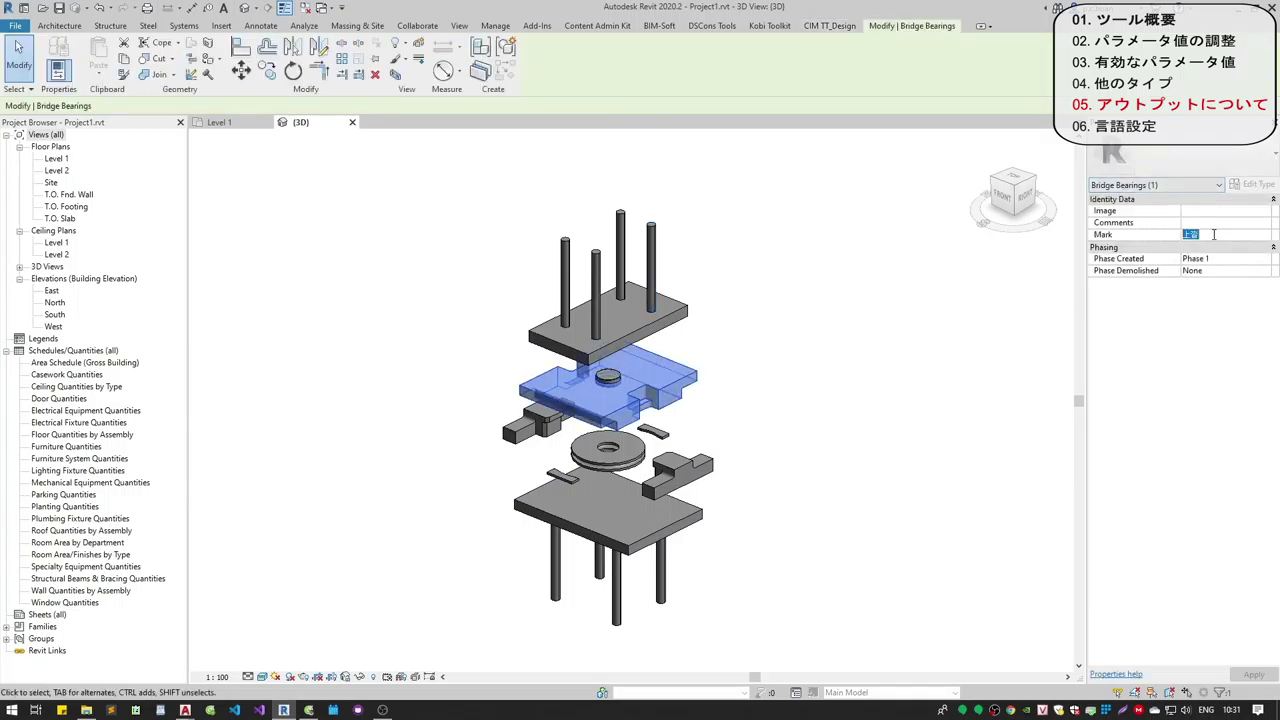
pyautogui.click(680, 468)
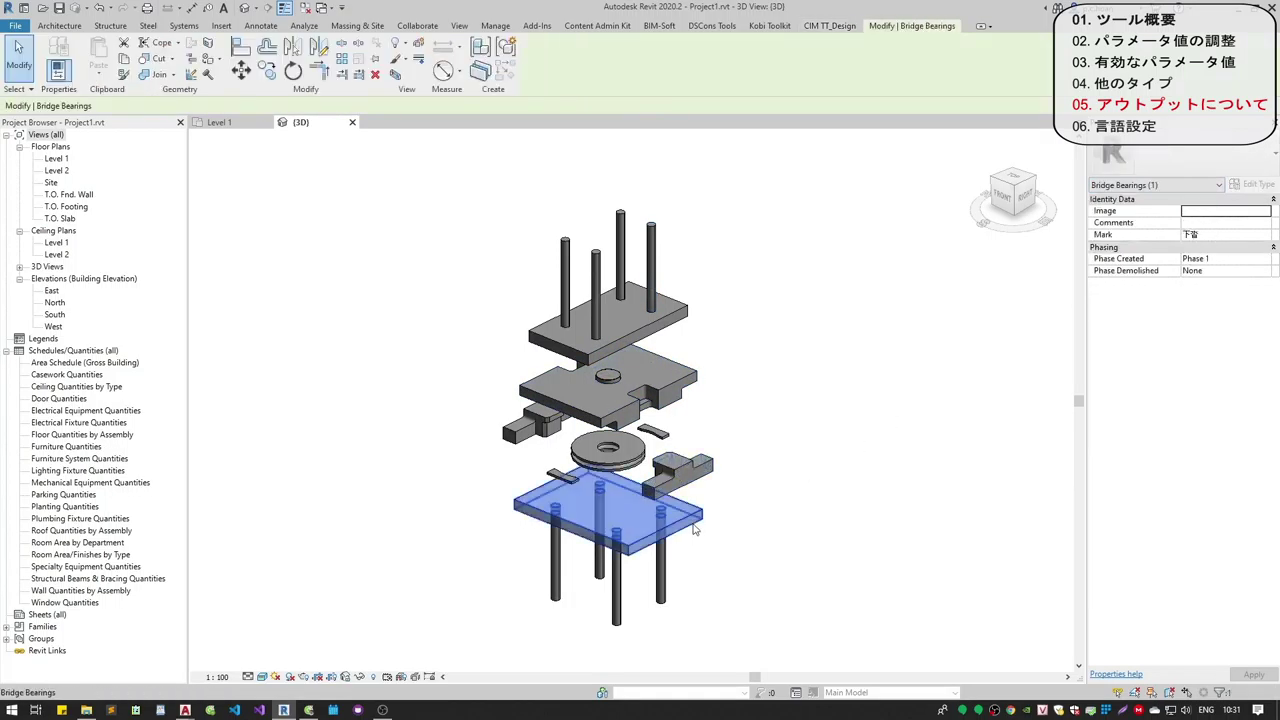
pyautogui.press('Escape')
pyautogui.moveTo(700, 500); pyautogui.dragTo(1006, 371, button='middle')
pyautogui.scroll(-2, 1006, 371)
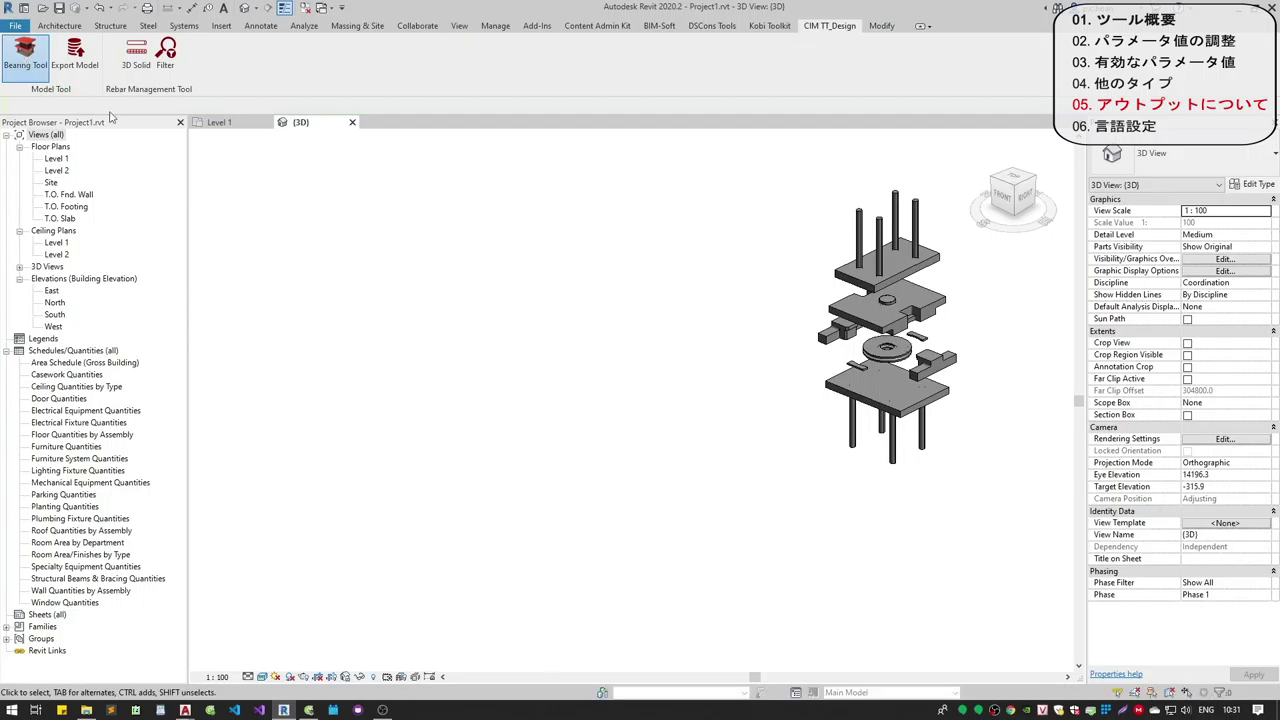
# - Place the M-RB 430 kN rubber bearing in the 3D view and reposition the reopened Bearing Tool
pyautogui.click(220, 244)
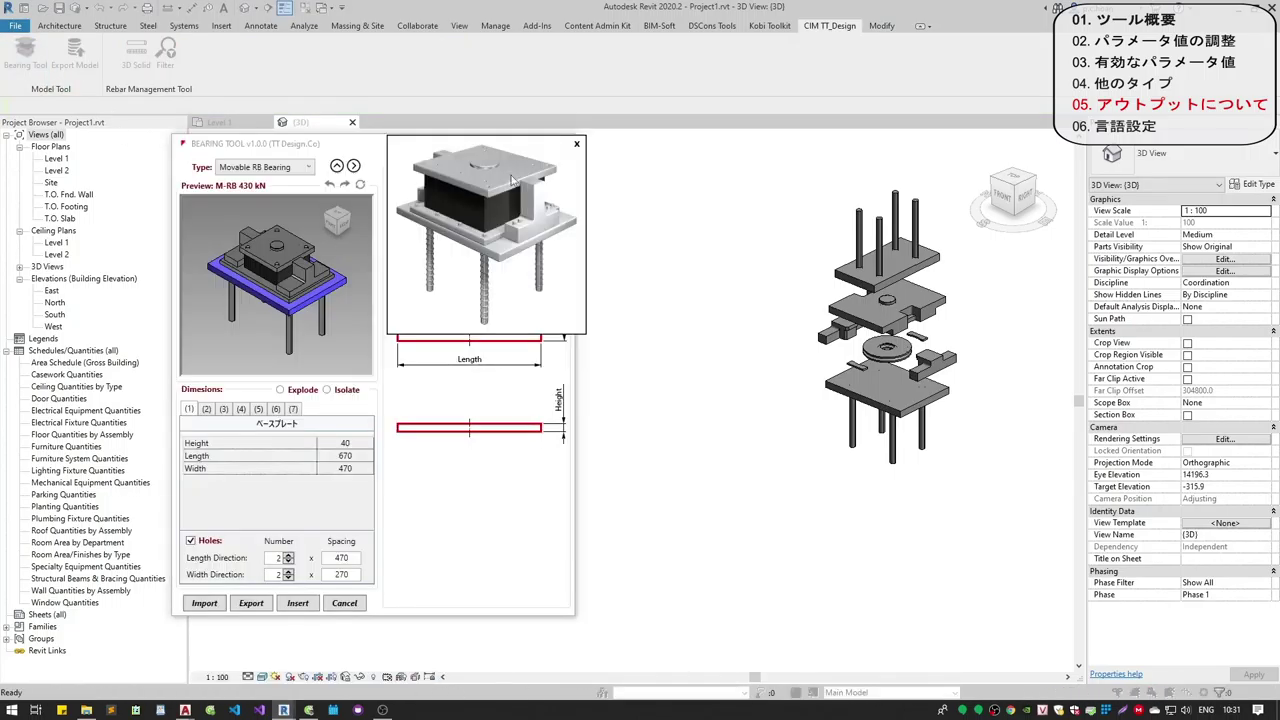
pyautogui.click(575, 145)
pyautogui.click(298, 602)
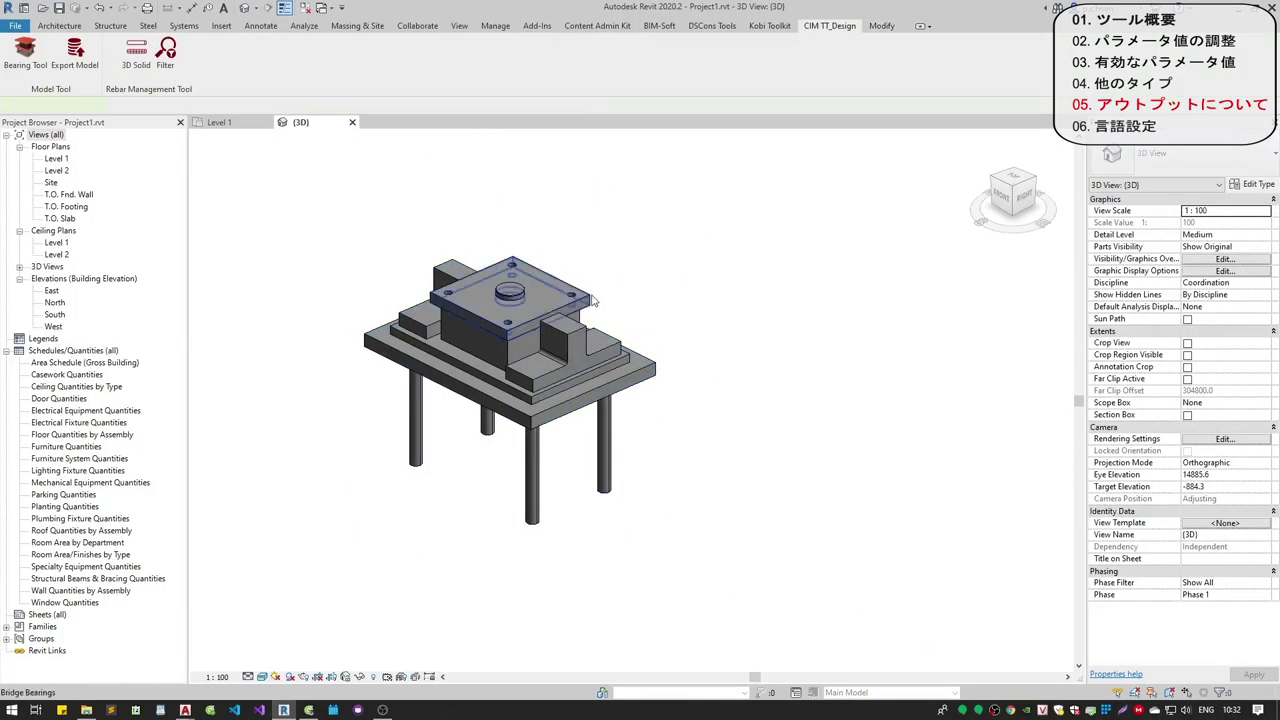
pyautogui.click(650, 372)
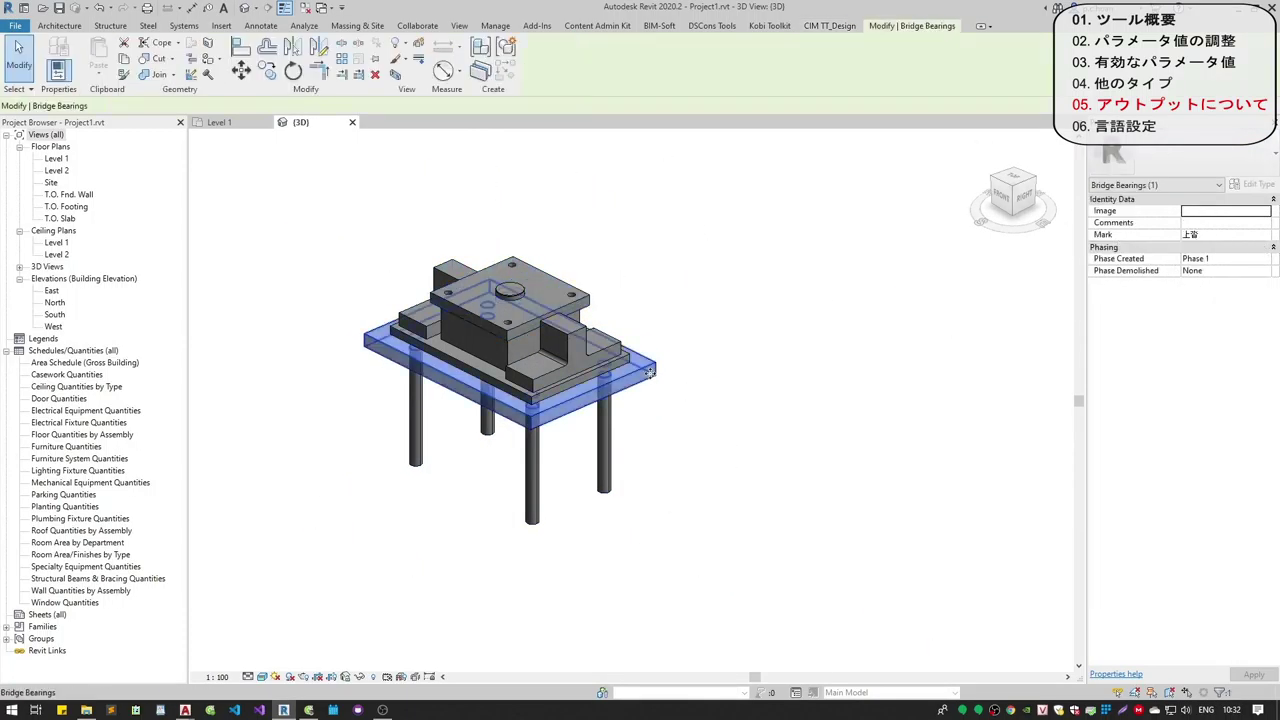
pyautogui.click(706, 449)
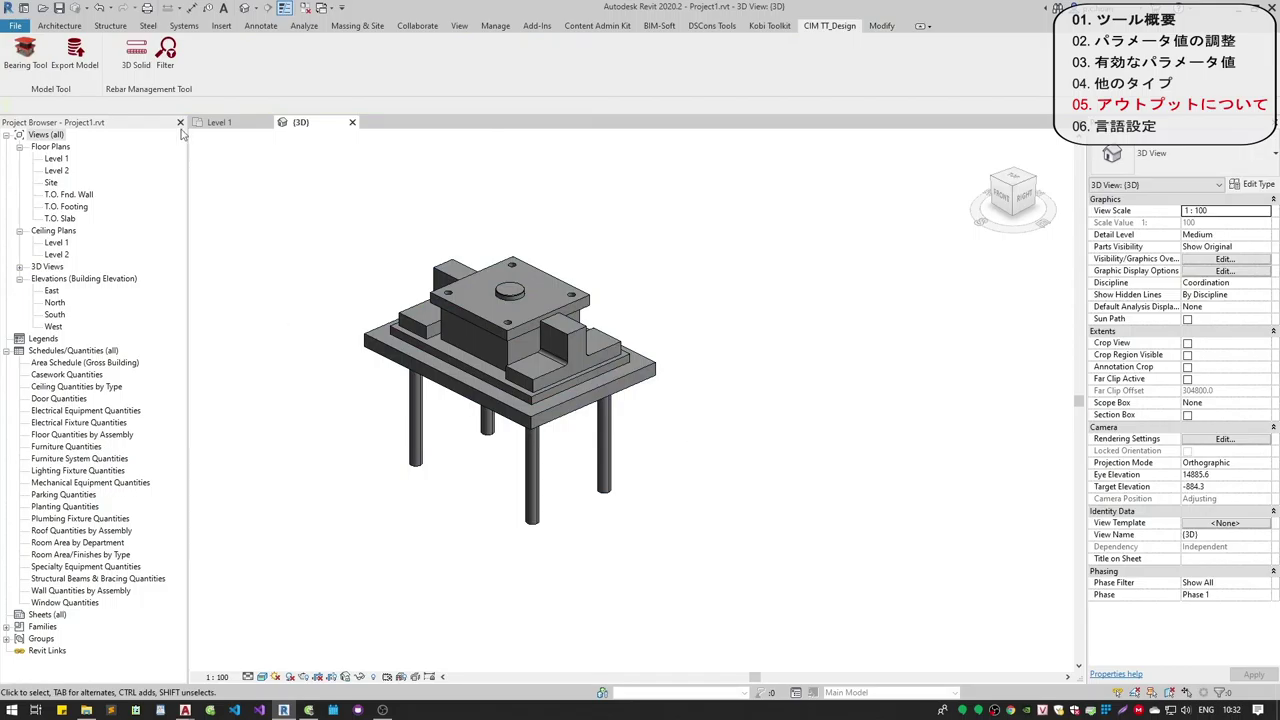
pyautogui.moveTo(276, 155); pyautogui.dragTo(327, 157)
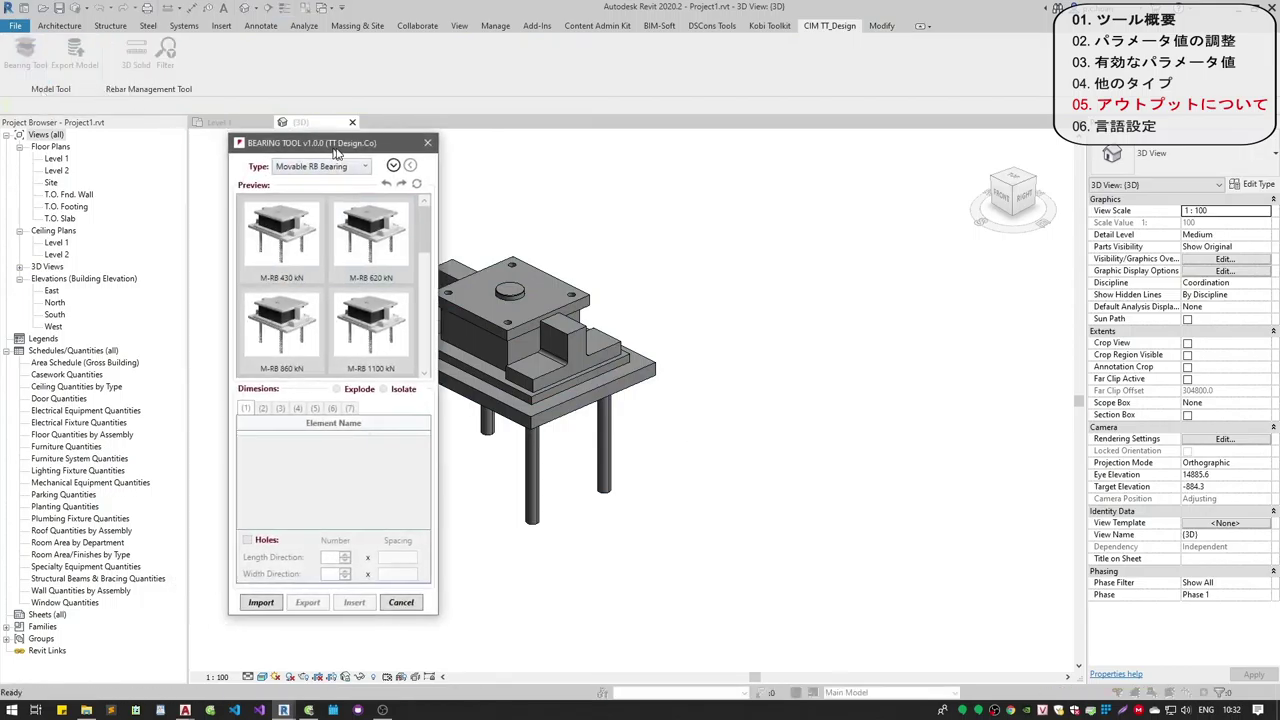
# - Open 18_12_2020_Bearing_Type_05.txt from the Export folder in Notepad
pyautogui.click(256, 607)
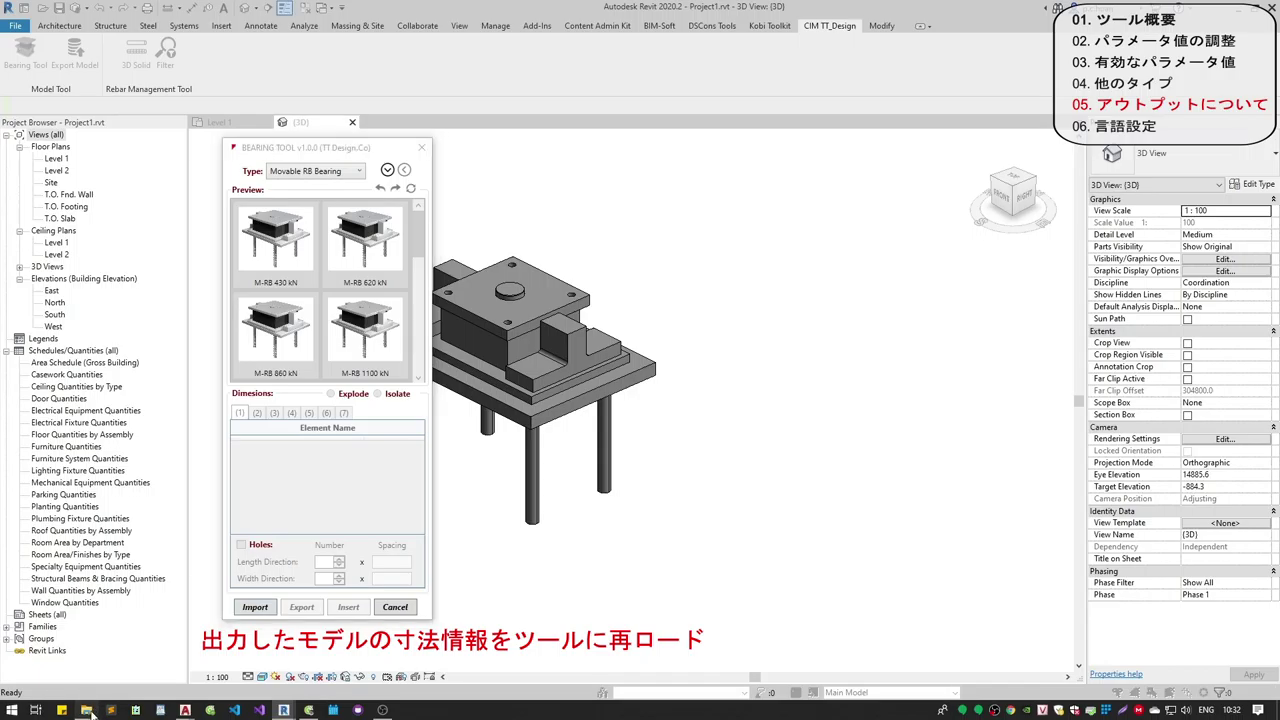
pyautogui.click(738, 187)
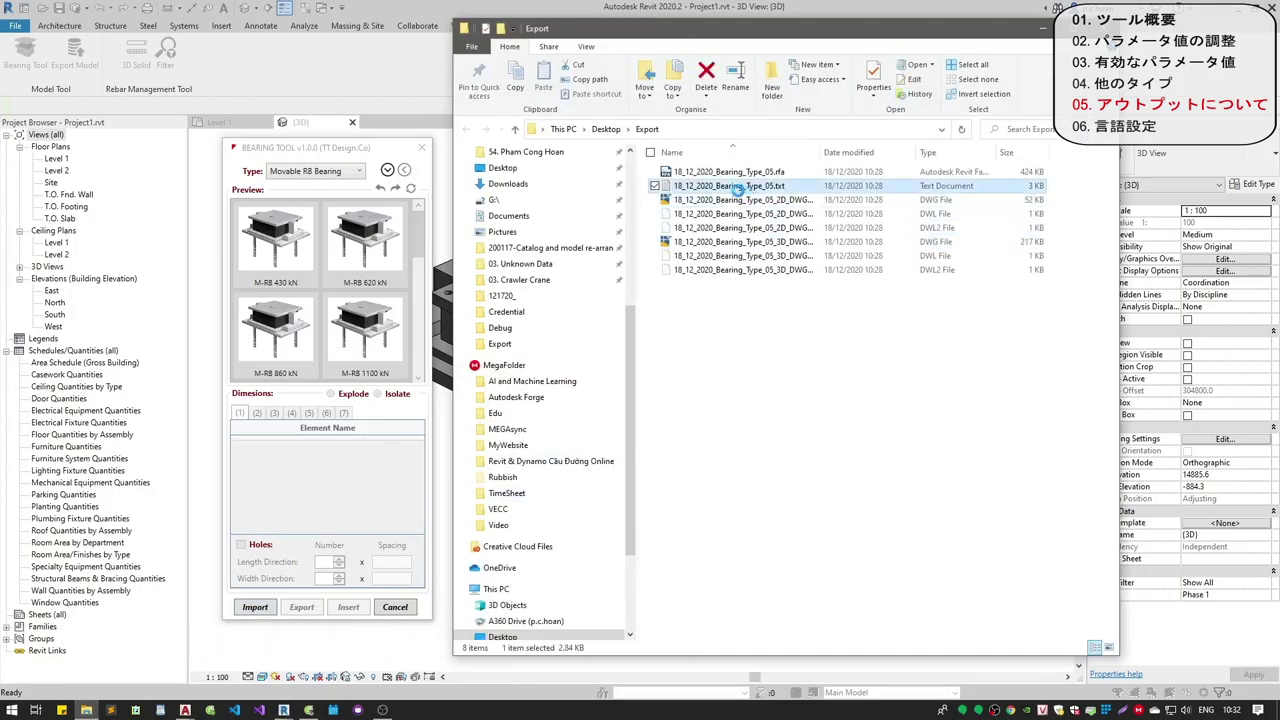
pyautogui.rightClick(738, 188)
pyautogui.click(760, 199)
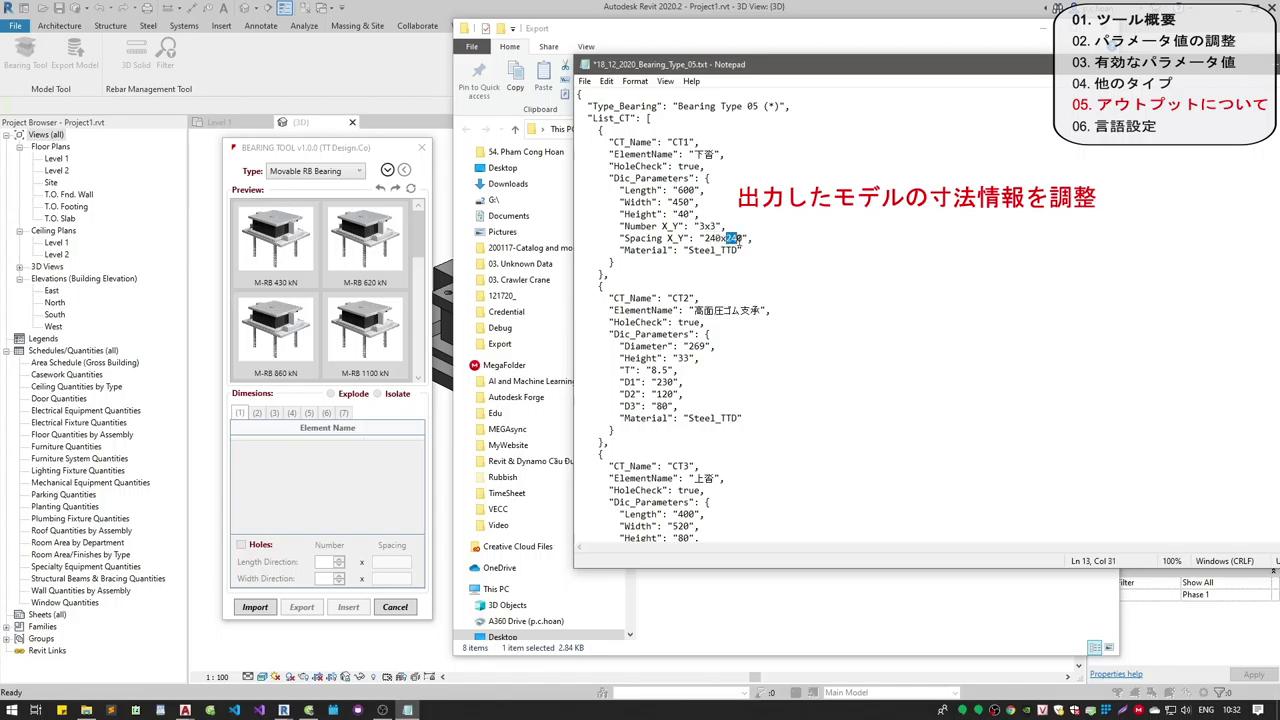
# - Save the file with spacing 240x160, close Notepad, and start the parameter import
pyautogui.click(584, 81)
pyautogui.click(600, 140)
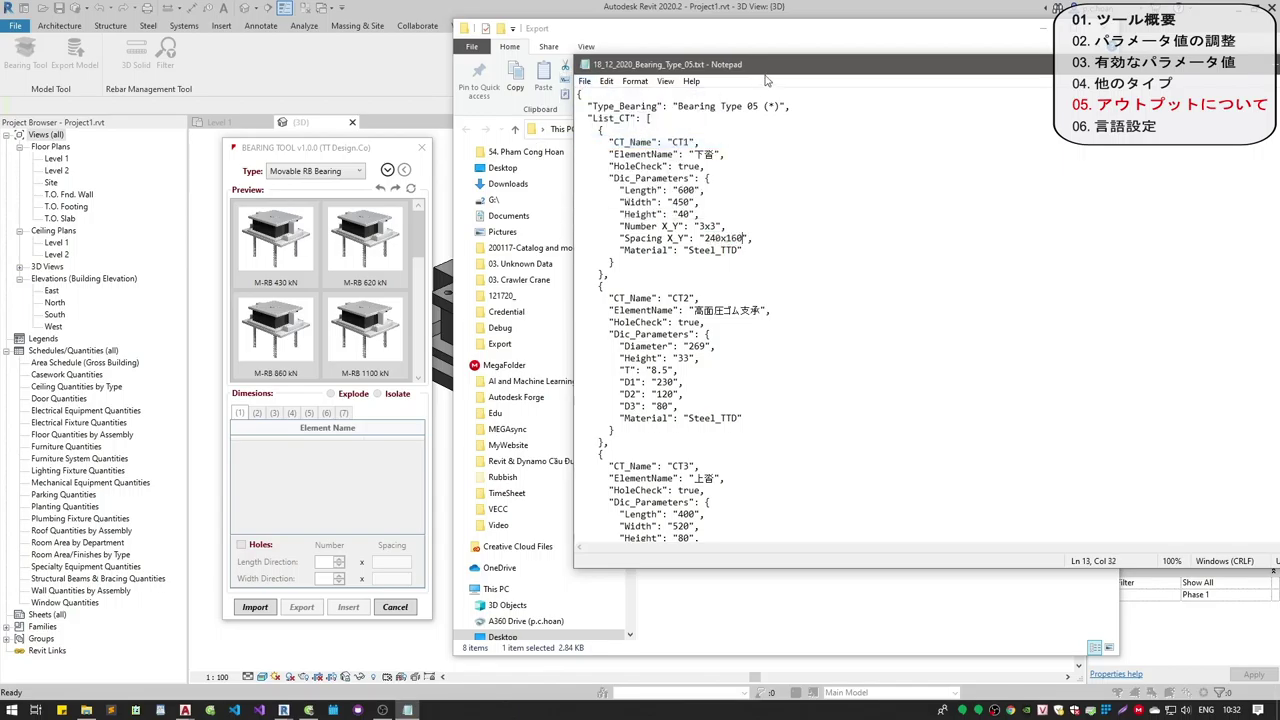
pyautogui.moveTo(700, 64); pyautogui.dragTo(427, 68)
pyautogui.scroll(-2, 601, 277)
pyautogui.scroll(-7, 601, 277)
pyautogui.scroll(-3, 601, 277)
pyautogui.scroll(-3, 601, 277)
pyautogui.scroll(-3, 601, 277)
pyautogui.hotkey('alt', 'F4')
pyautogui.click(256, 608)
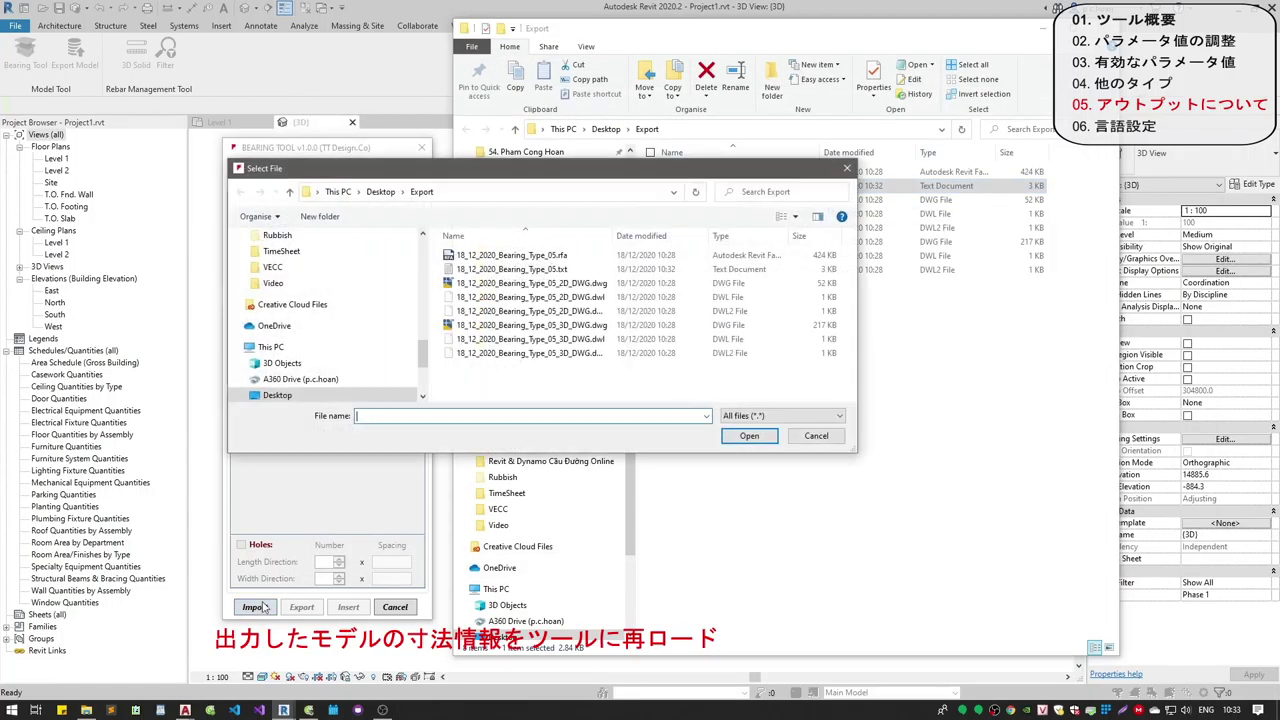
# - Load the edited Bearing_Type_05 text file and switch the preview to exploded
pyautogui.click(468, 272)
pyautogui.doubleClick(468, 272)
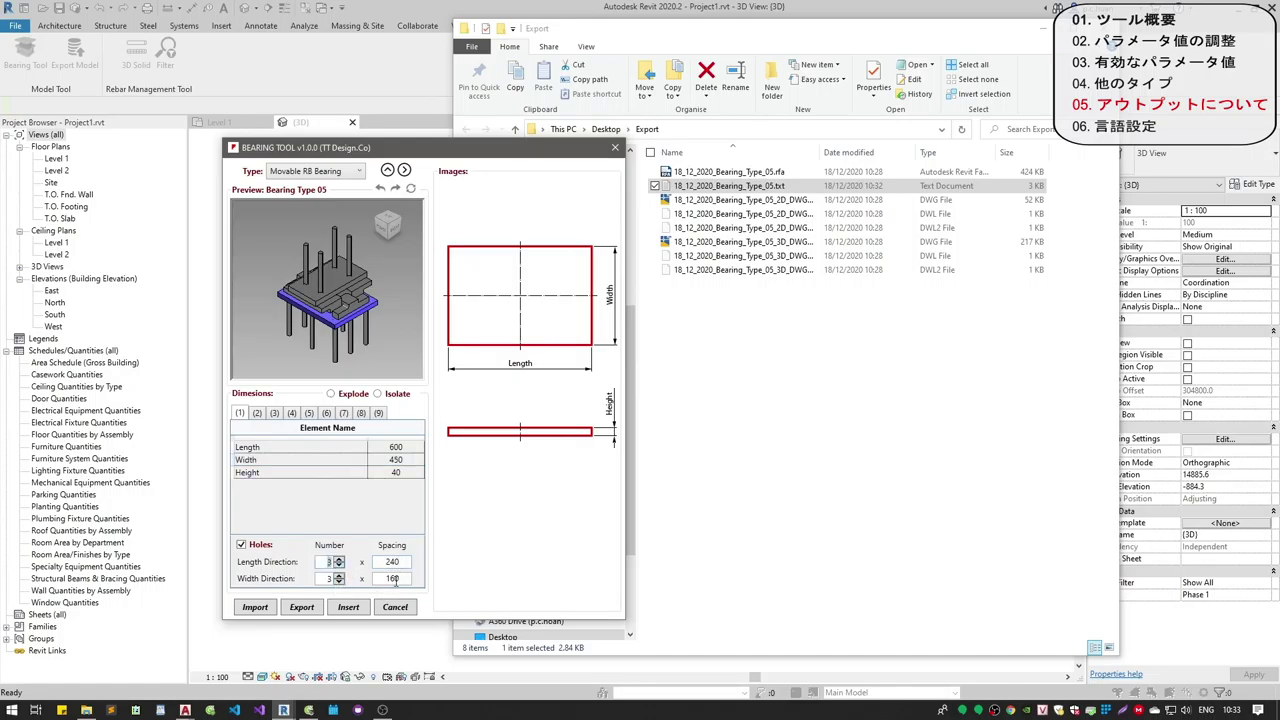
pyautogui.click(353, 398)
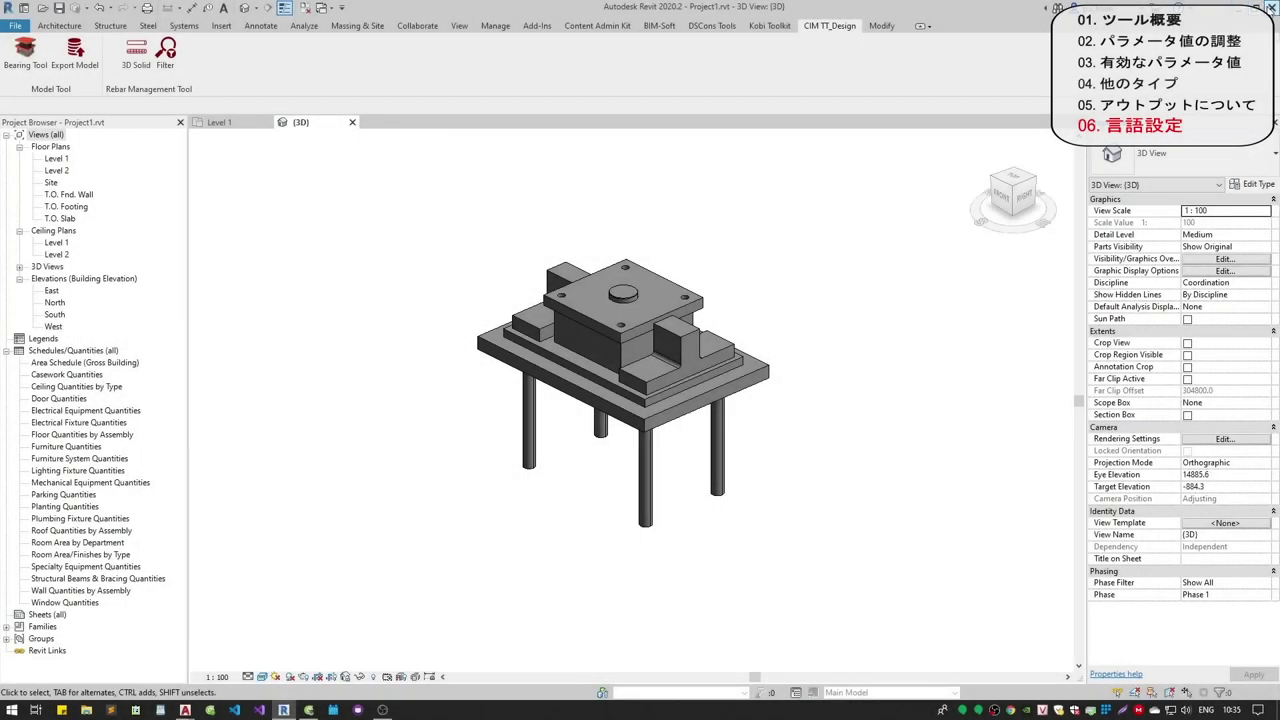
# - Close Revit, rerun the installer in 日本語 (Japanese), reinstall, and restart Revit
pyautogui.click(1271, 7)
pyautogui.click(673, 355)
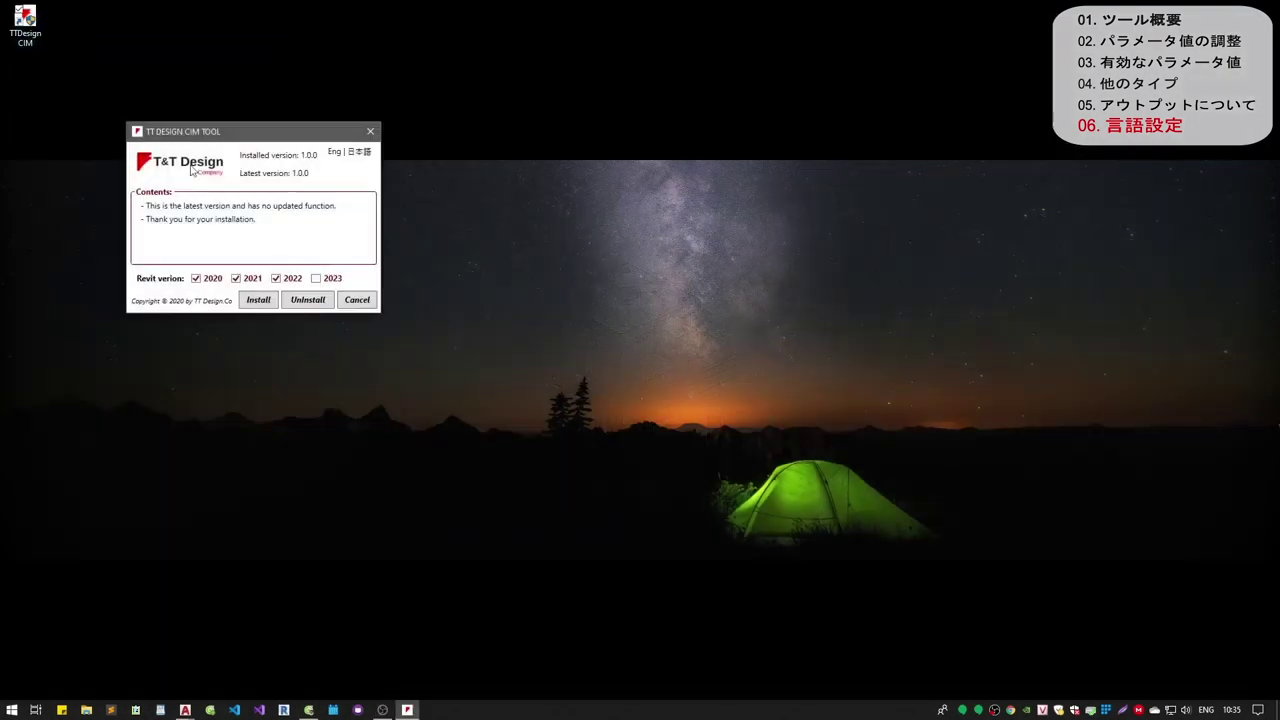
pyautogui.moveTo(268, 136); pyautogui.dragTo(559, 205)
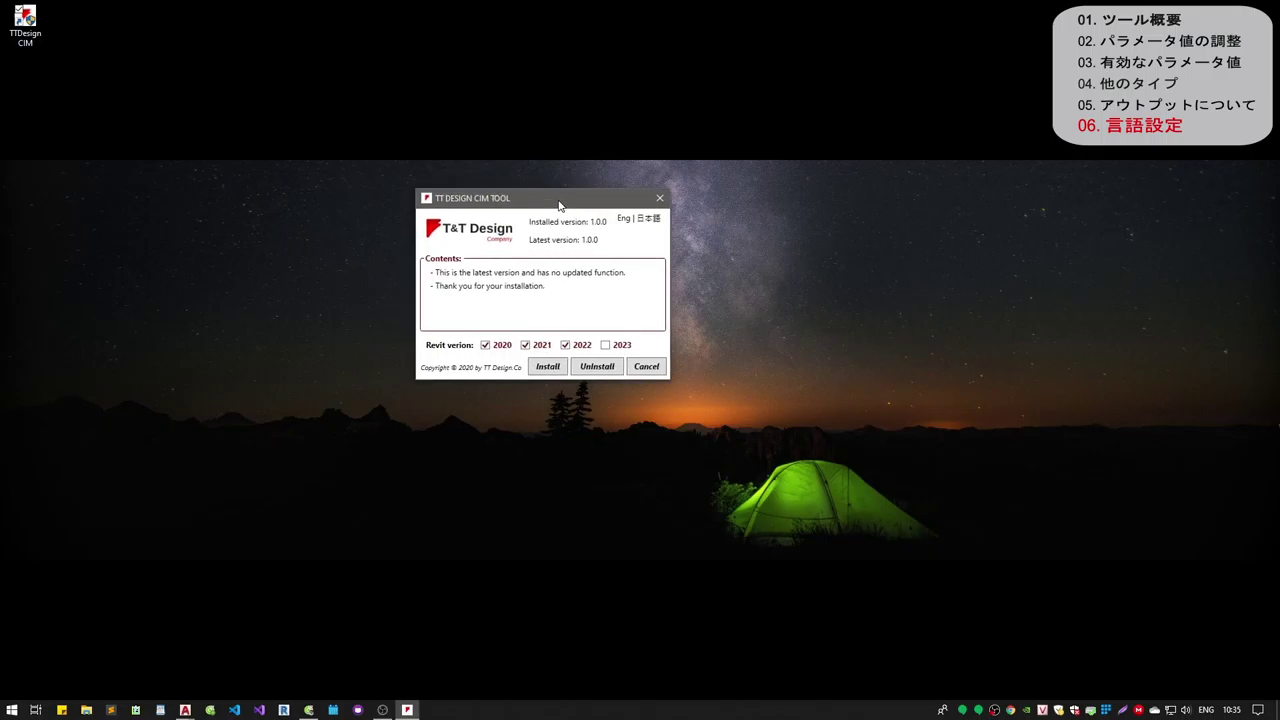
pyautogui.click(650, 220)
pyautogui.click(547, 368)
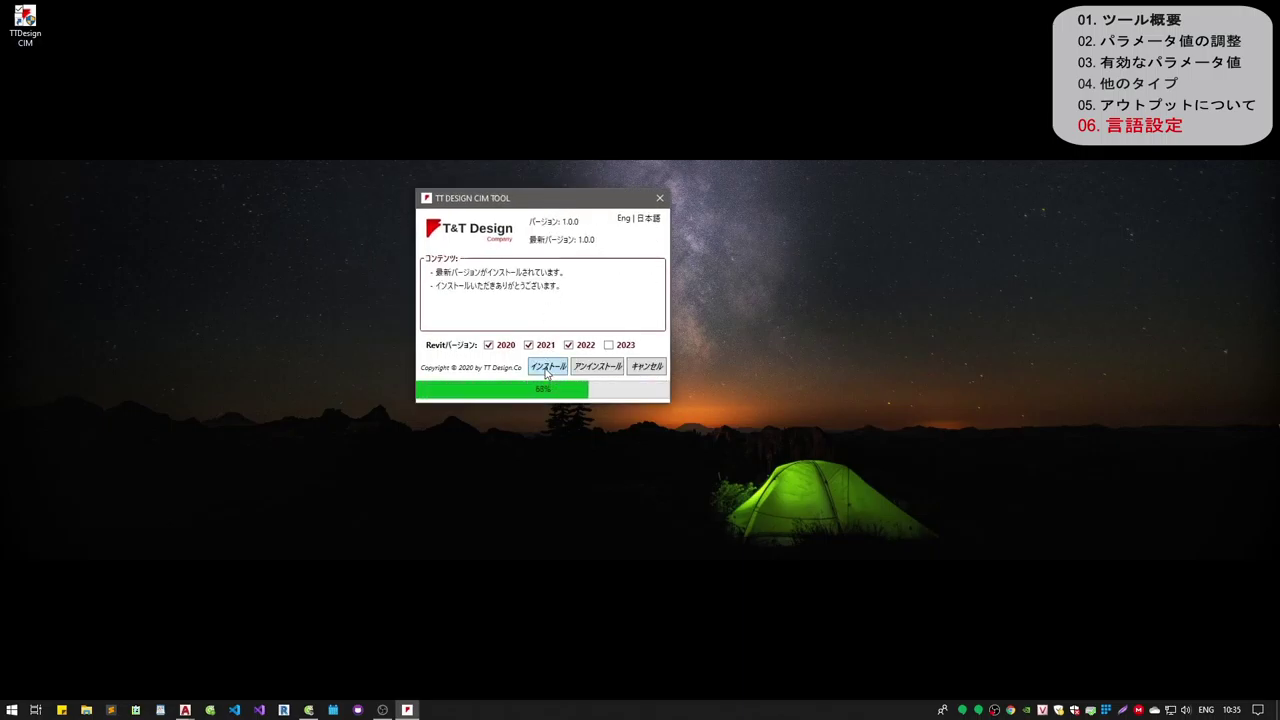
pyautogui.click(686, 403)
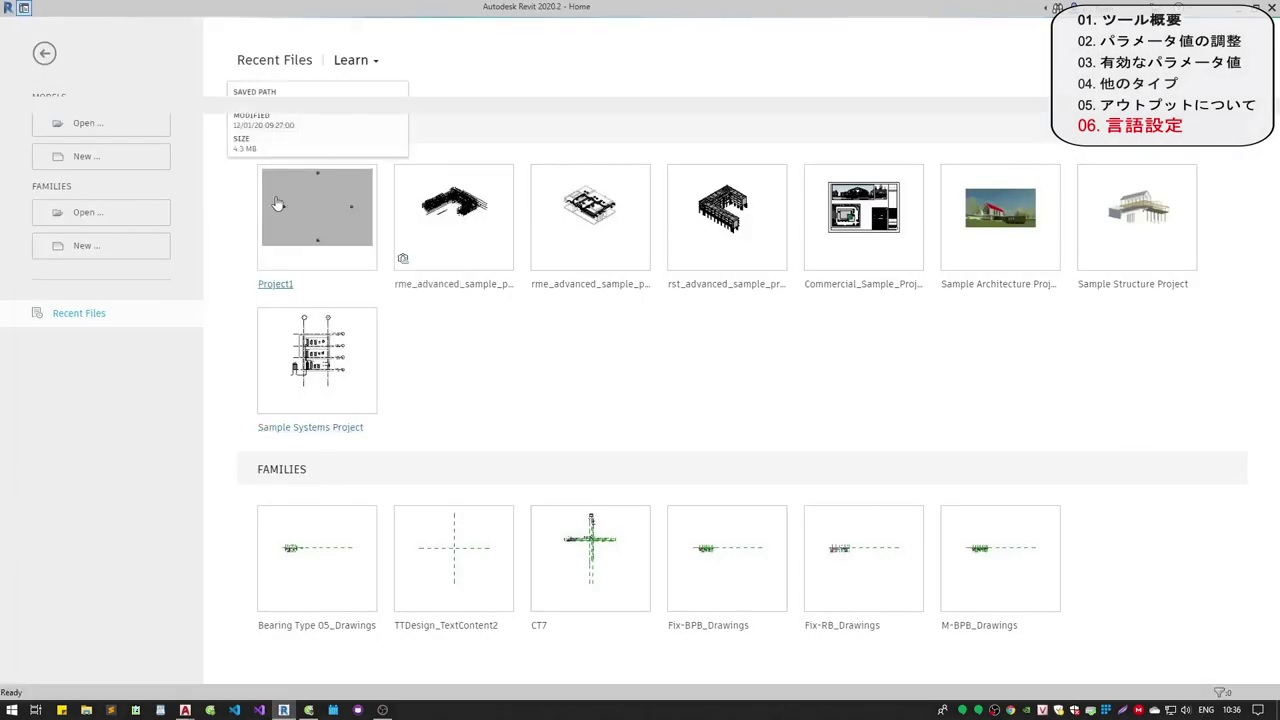
pyautogui.click(263, 188)
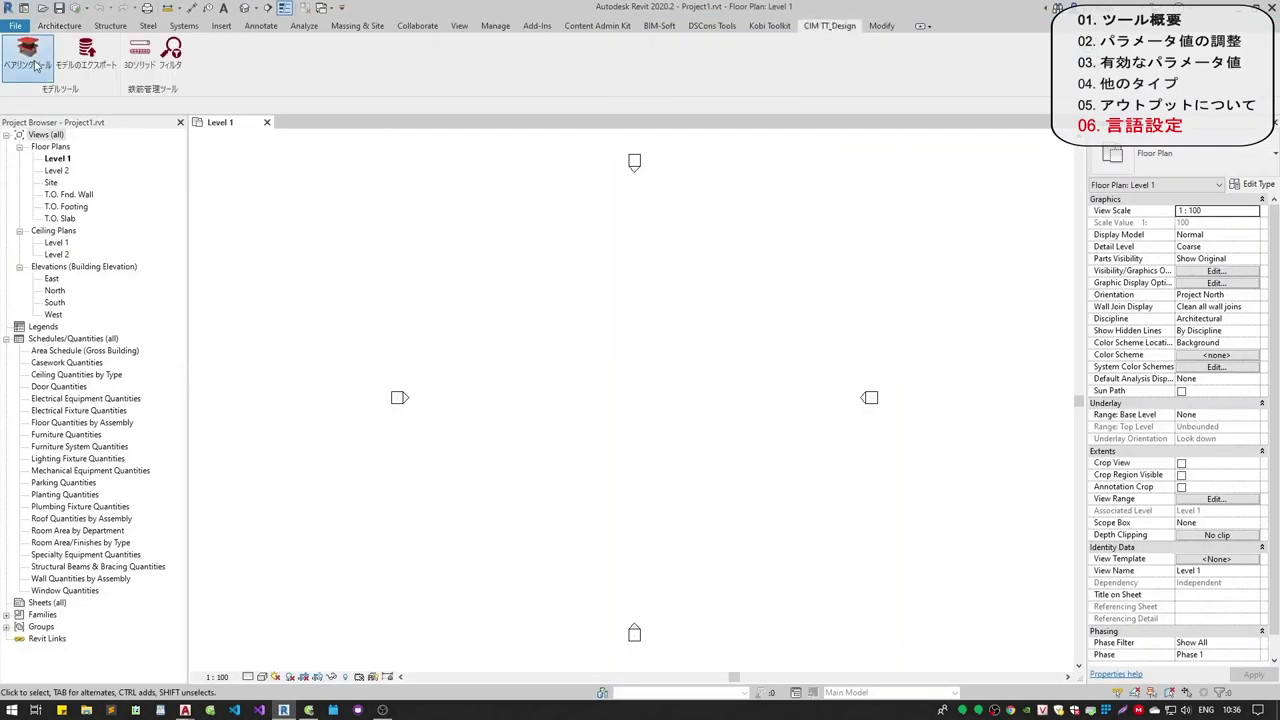
# - In ベアリングツール, choose M-RB 430 kN under 可動ゴム支承, view its part dimensions, and open エクスポート
pyautogui.click(36, 65)
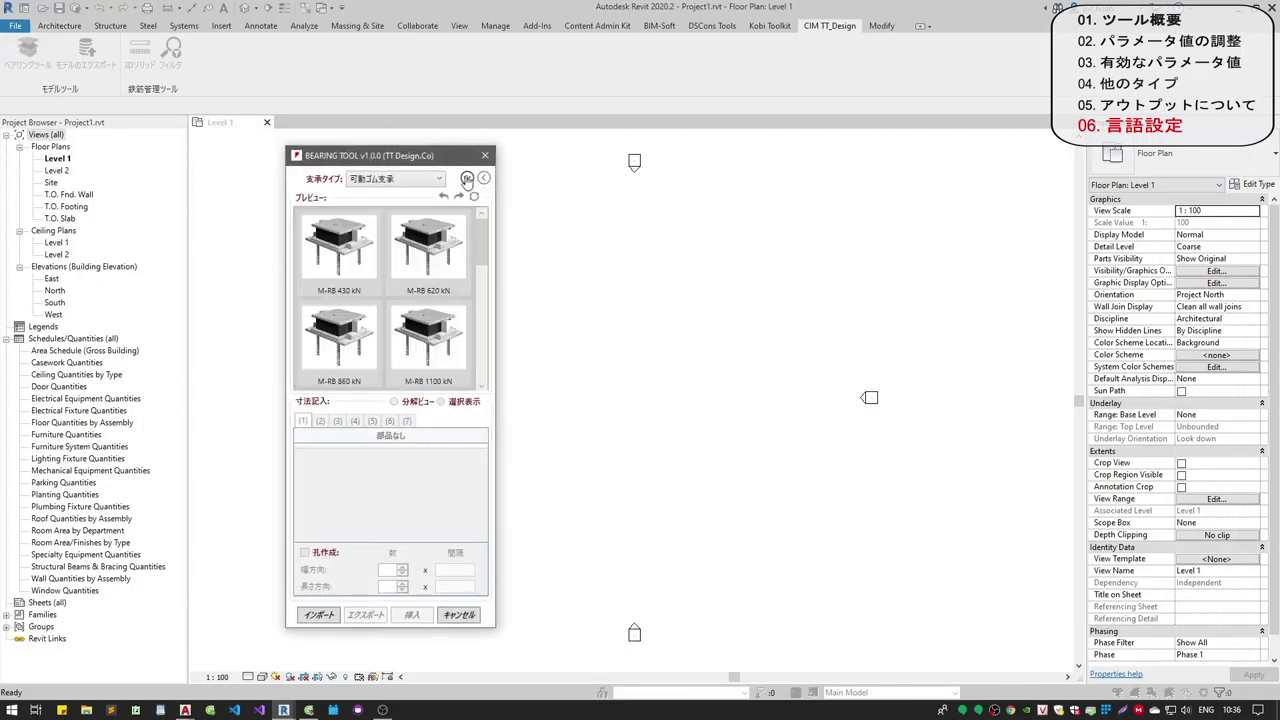
pyautogui.click(425, 179)
pyautogui.click(373, 195)
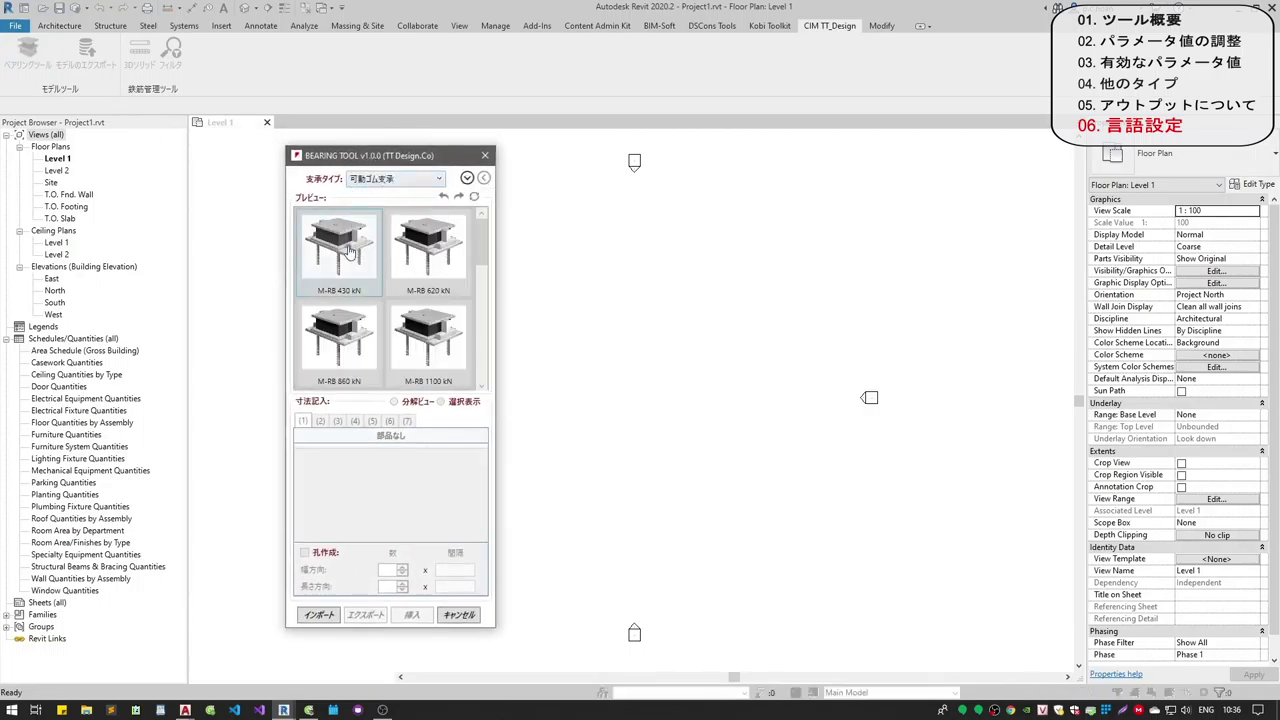
pyautogui.click(348, 250)
pyautogui.click(372, 420)
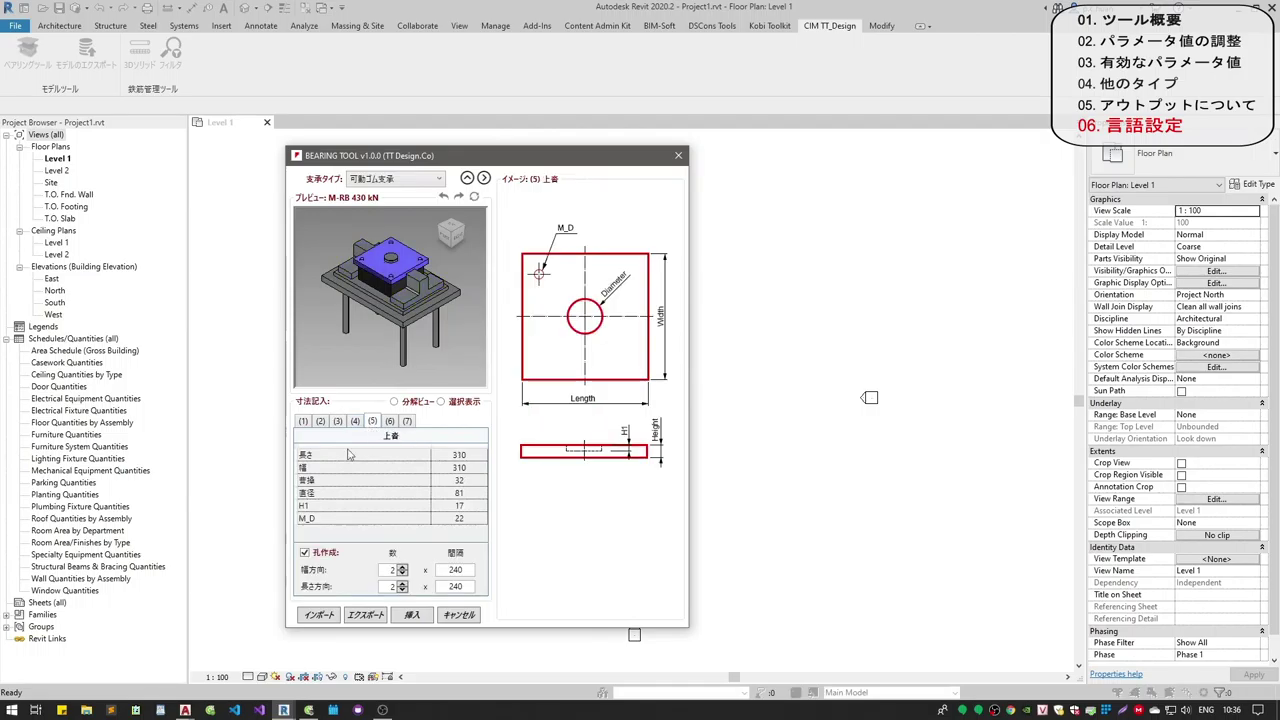
pyautogui.click(303, 421)
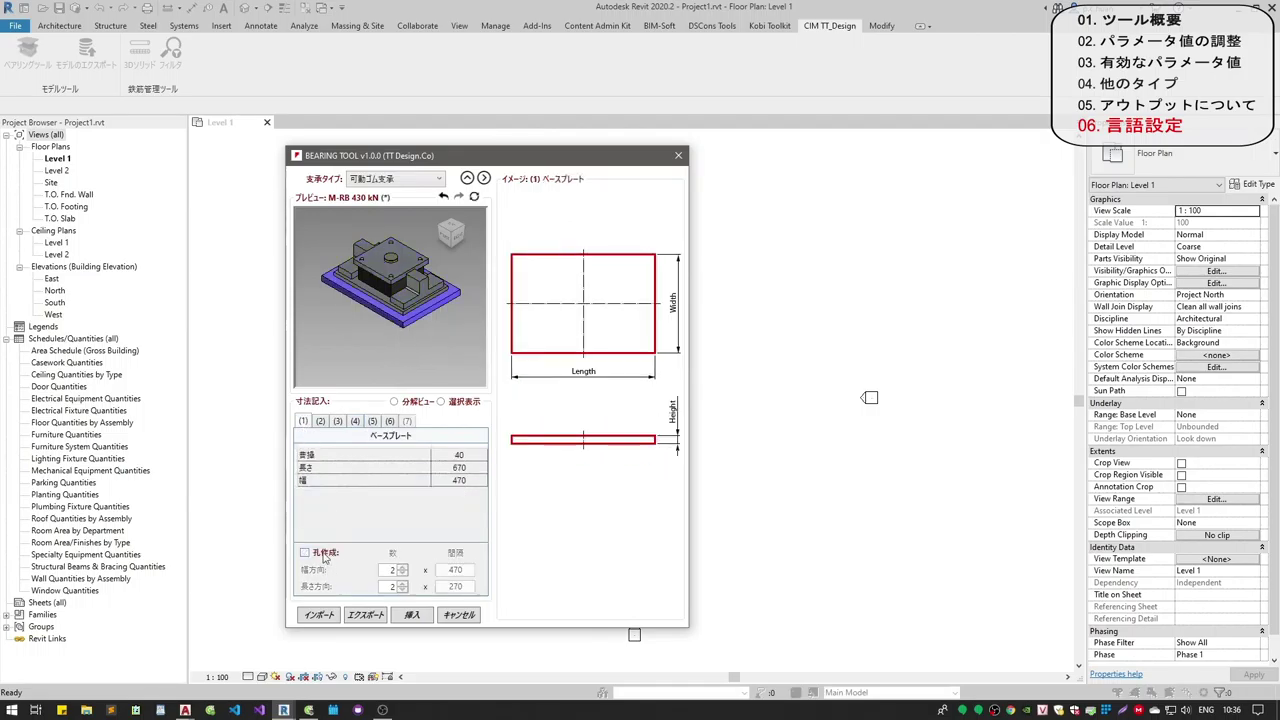
pyautogui.click(366, 615)
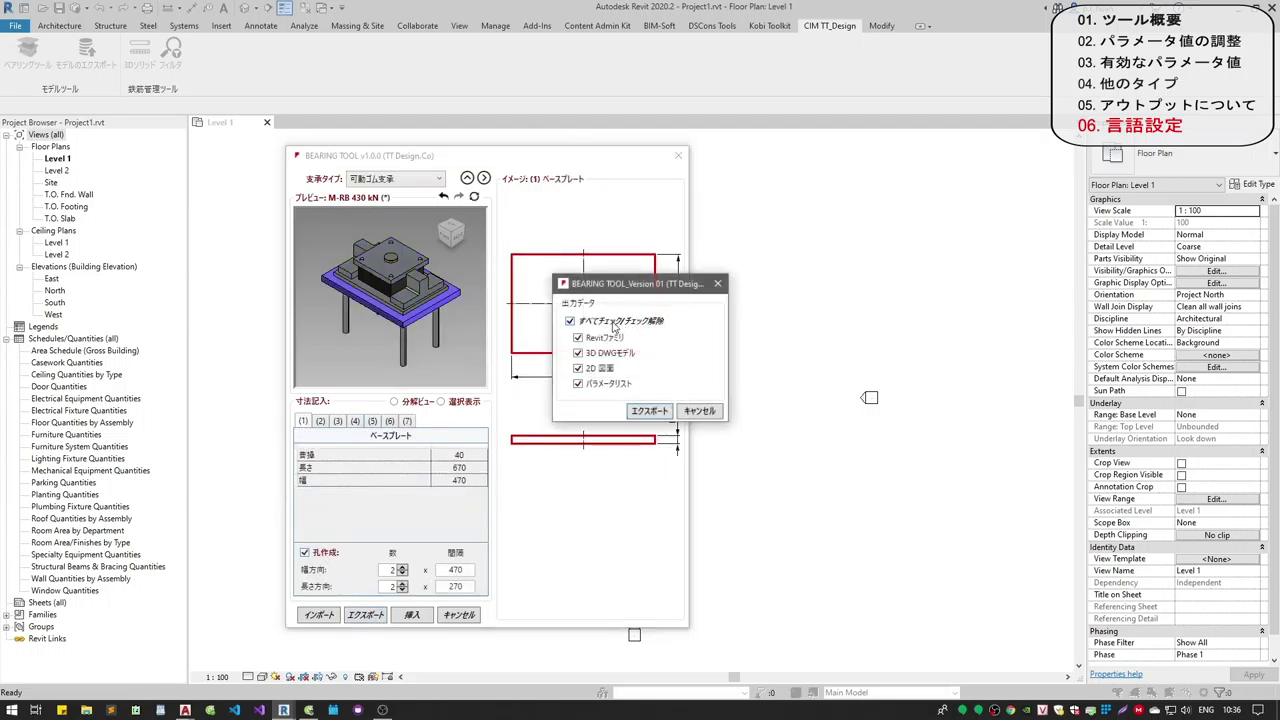